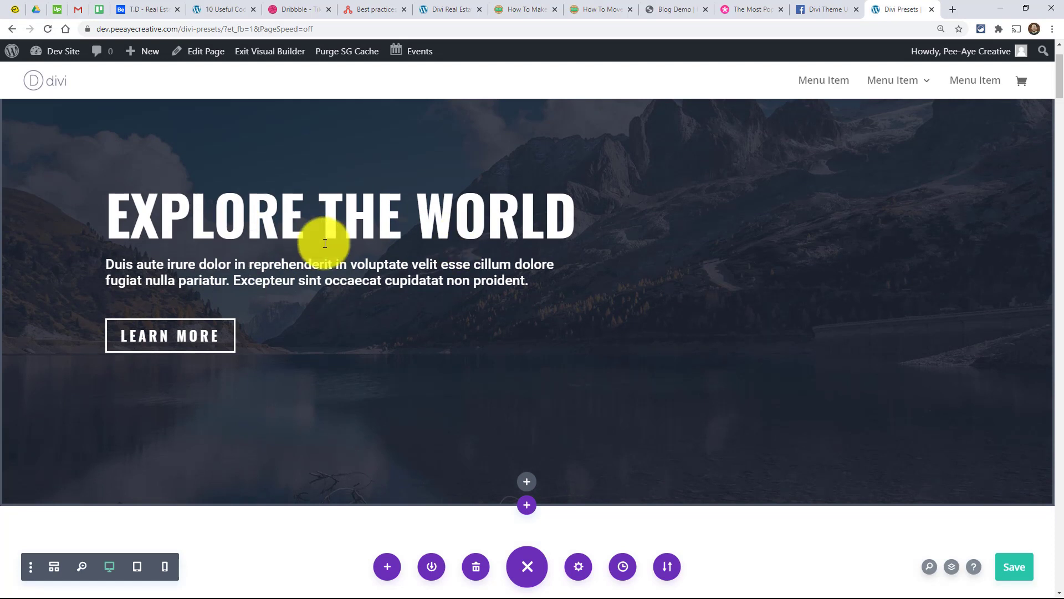
# Open the fullwidth header module's settings and close them without making changes
pyautogui.scroll(2, 321, 237)
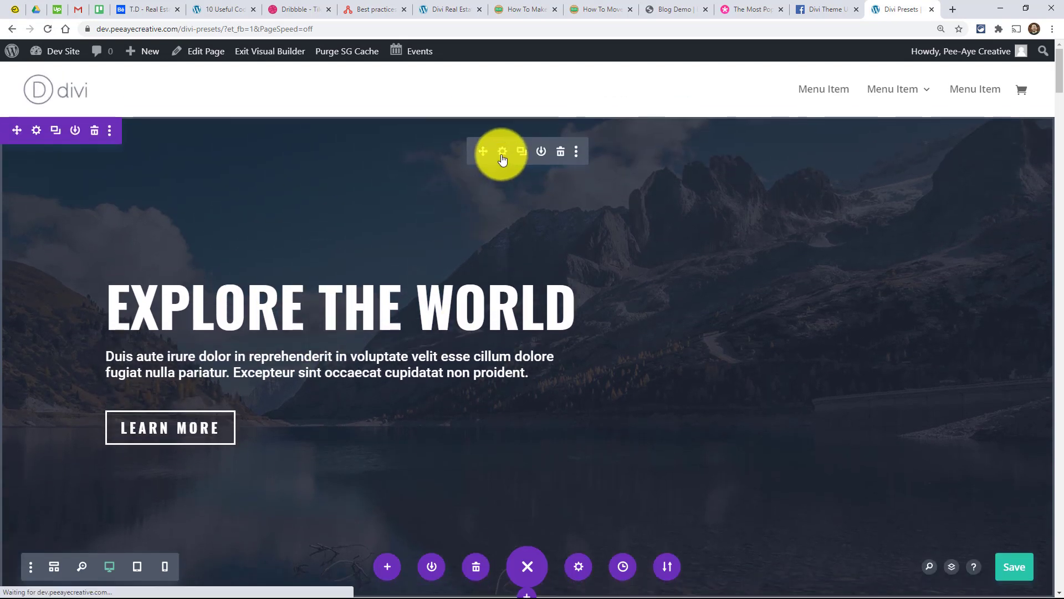
pyautogui.click(502, 151)
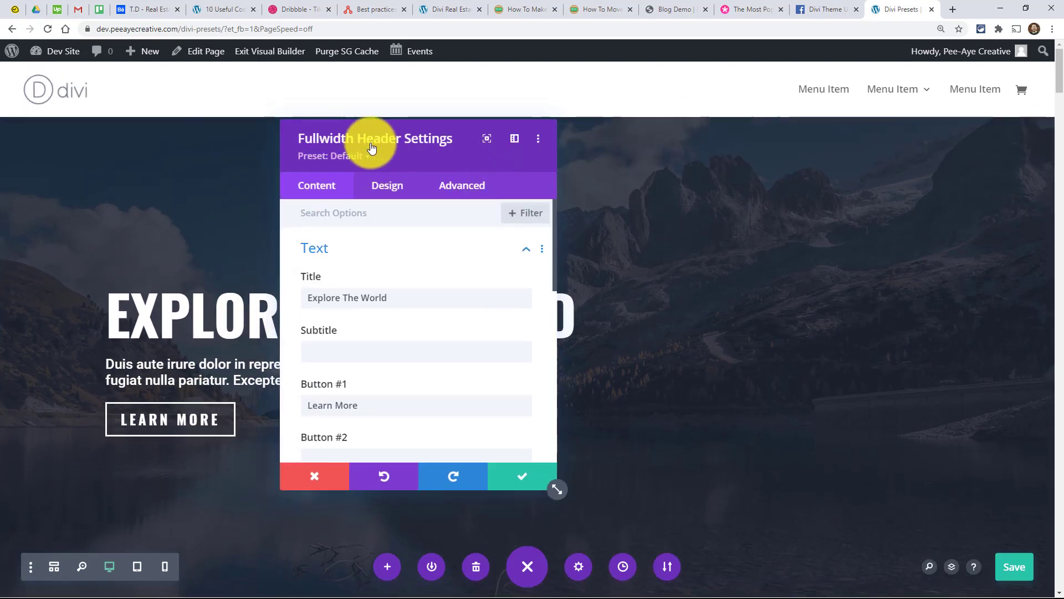
pyautogui.click(313, 480)
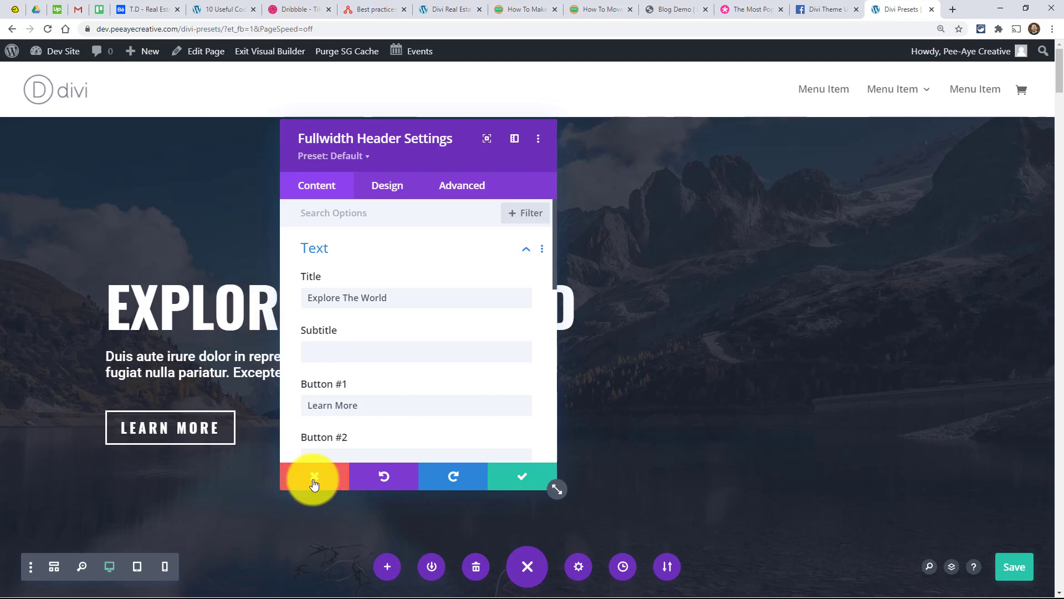
# Look over the modules below the header and bring up the fullwidth header module's list of available actions
pyautogui.scroll(-8, 549, 366)
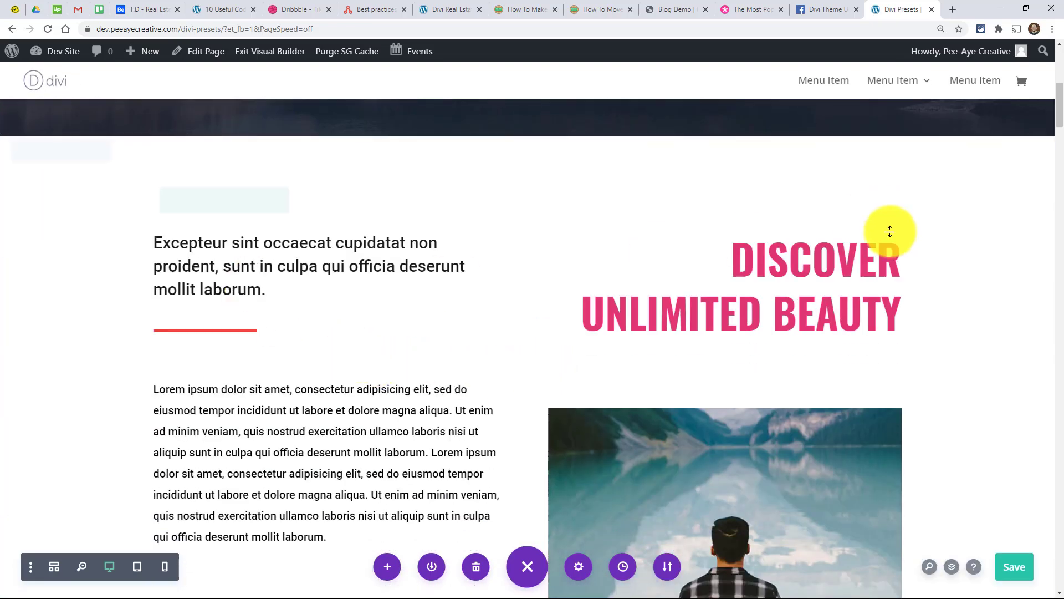
pyautogui.scroll(-3, 331, 363)
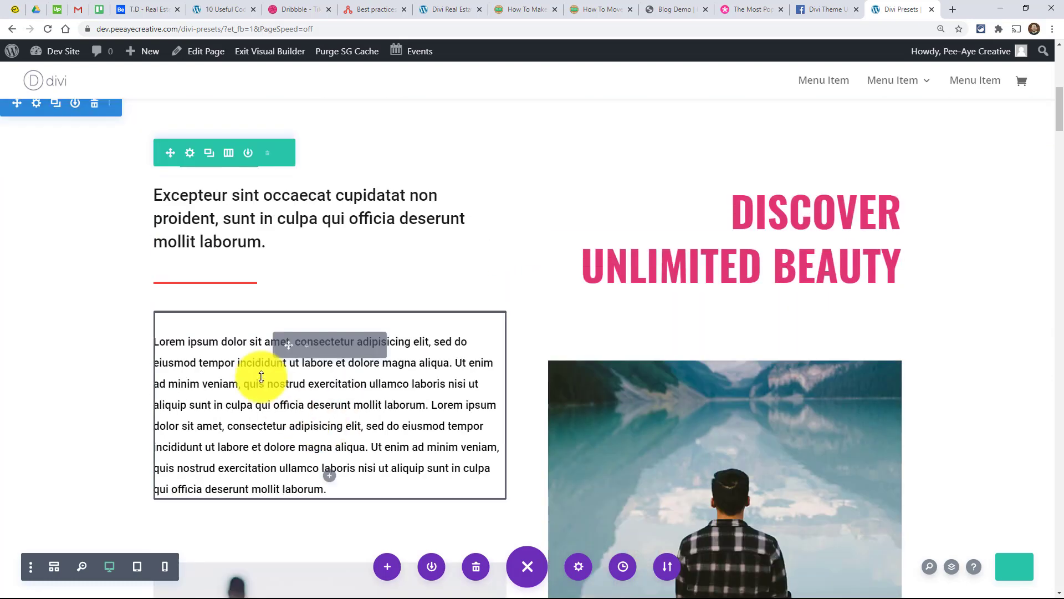
pyautogui.scroll(10, 349, 283)
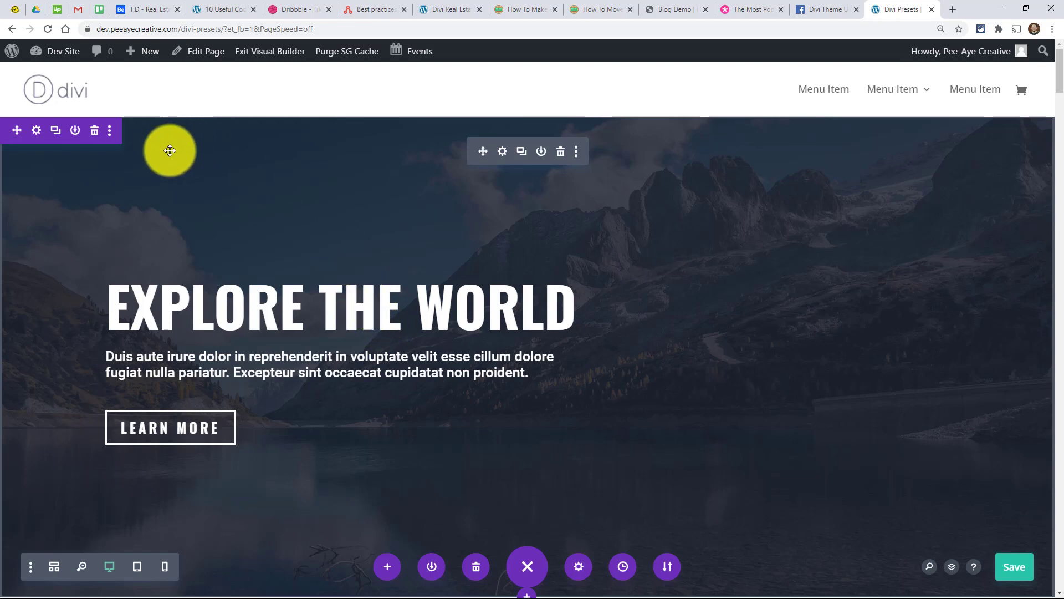
pyautogui.rightClick(503, 160)
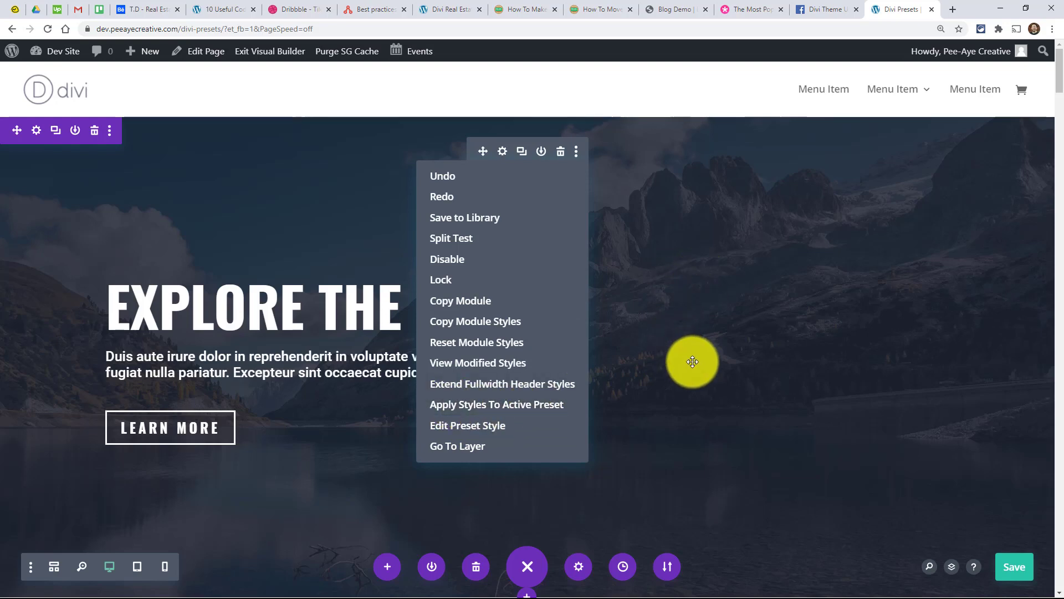
# View the preset list in the settings of the "Excepteur sint occaecat" text module and close the settings
pyautogui.scroll(-5, 670, 356)
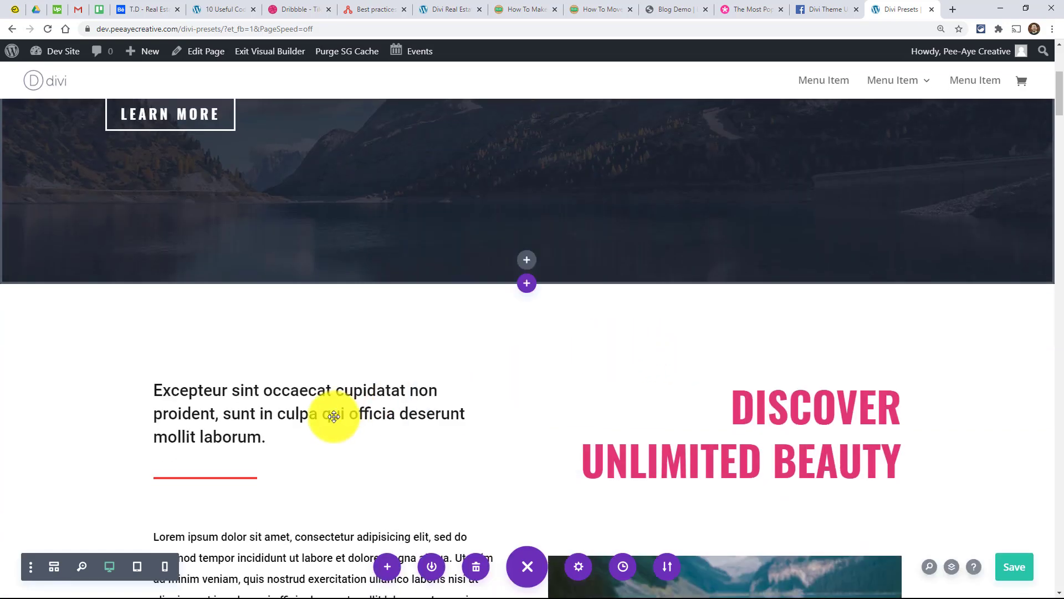
pyautogui.moveTo(277, 387)
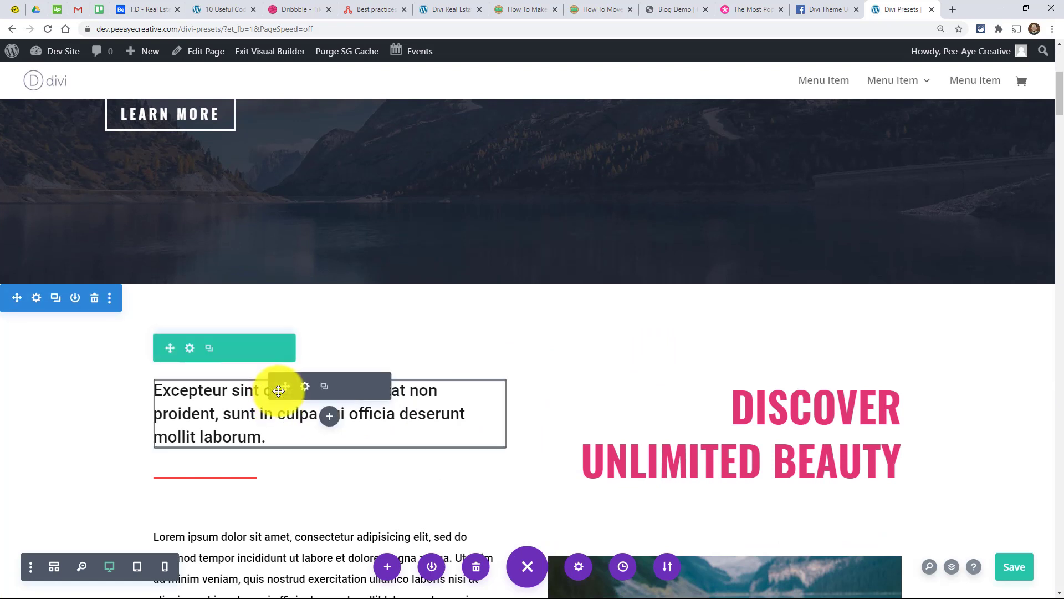
pyautogui.click(306, 392)
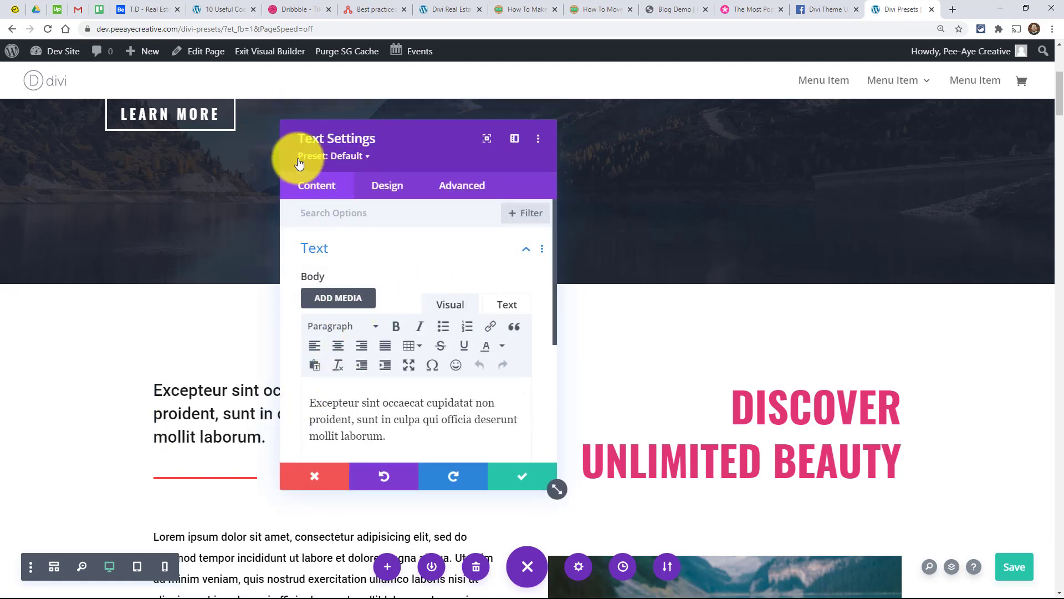
pyautogui.click(342, 157)
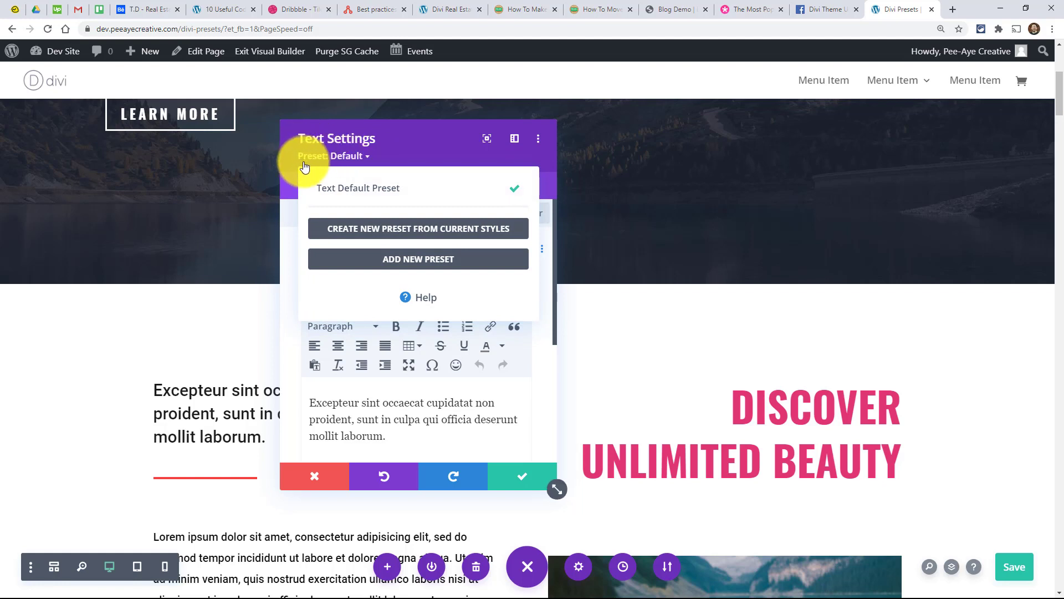
pyautogui.moveTo(340, 192)
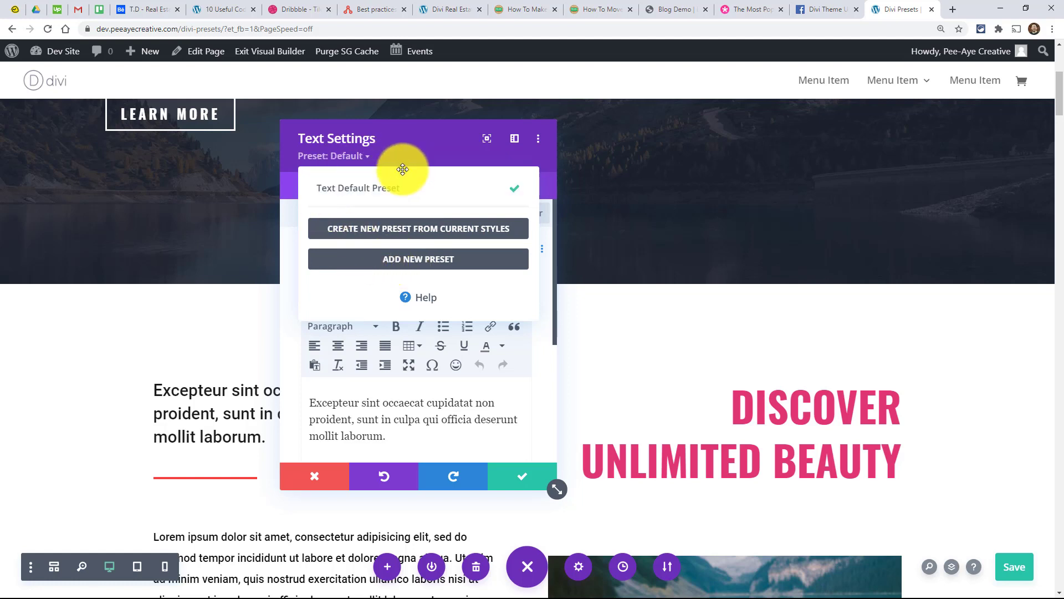
pyautogui.click(515, 467)
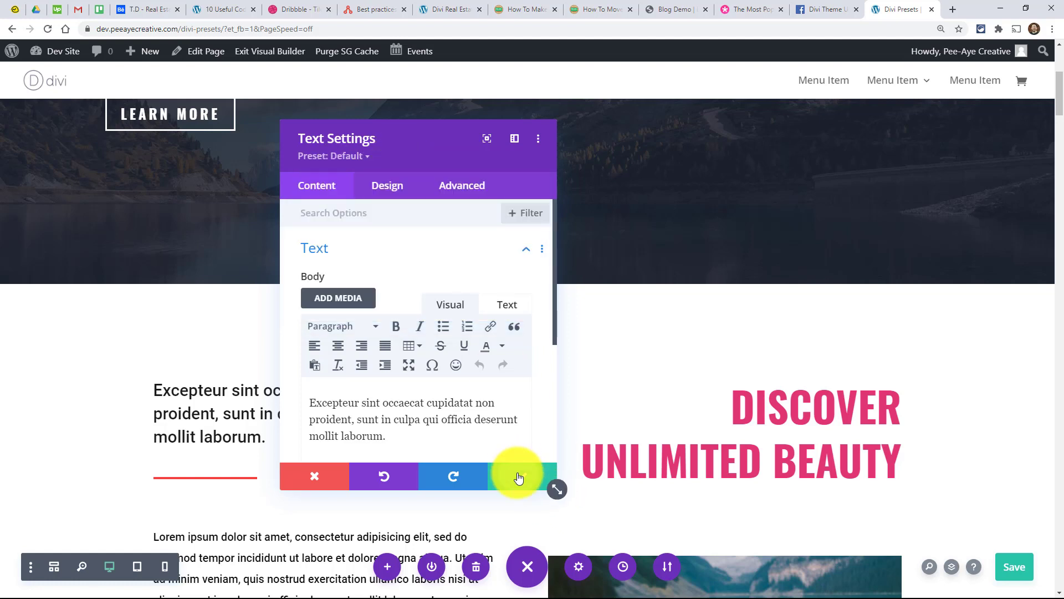
pyautogui.click(518, 478)
# Open the settings of the section below the header to view its preset option, and close them unchanged
pyautogui.moveTo(64, 326)
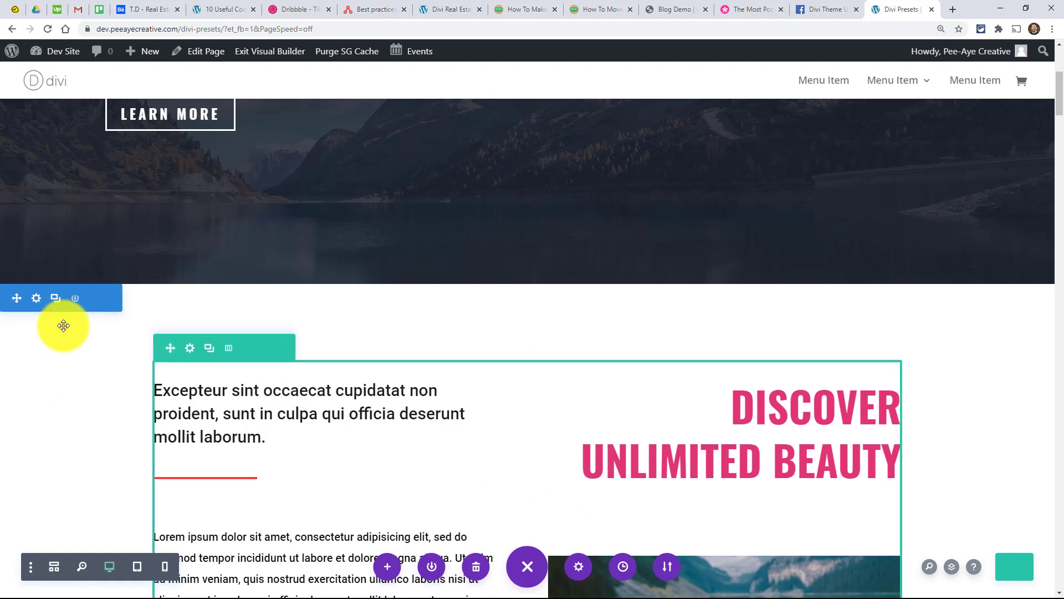
pyautogui.click(35, 301)
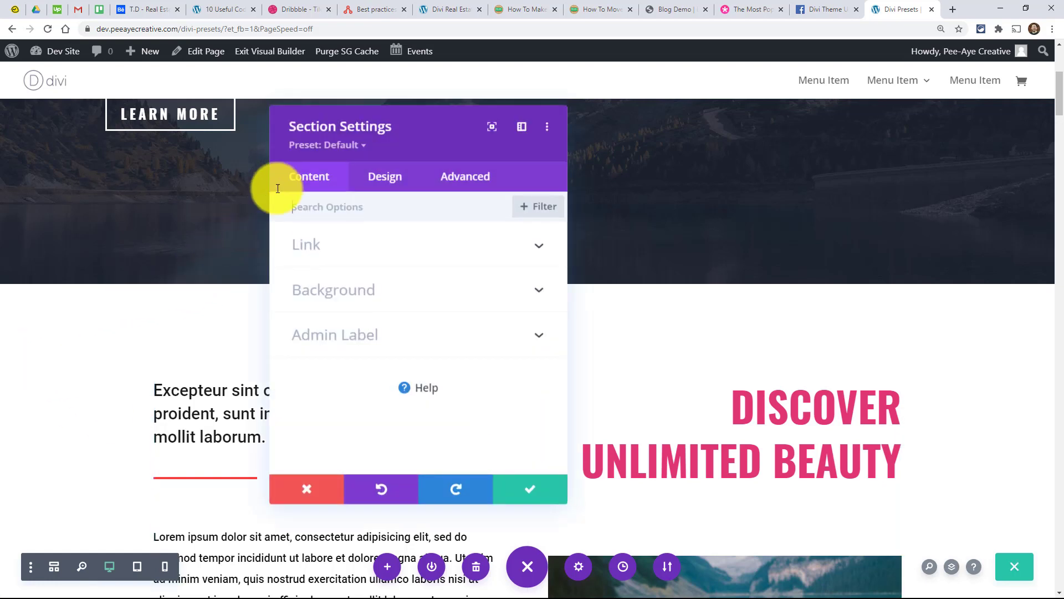
pyautogui.click(308, 477)
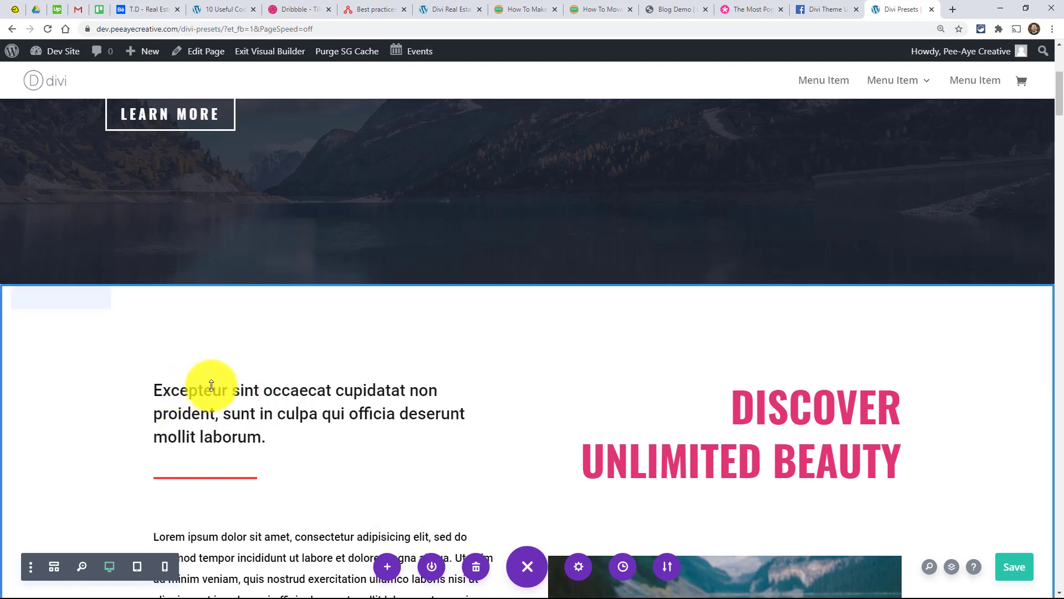
# View the preset list of the first column through the two-column row's settings, and close the row settings
pyautogui.click(189, 352)
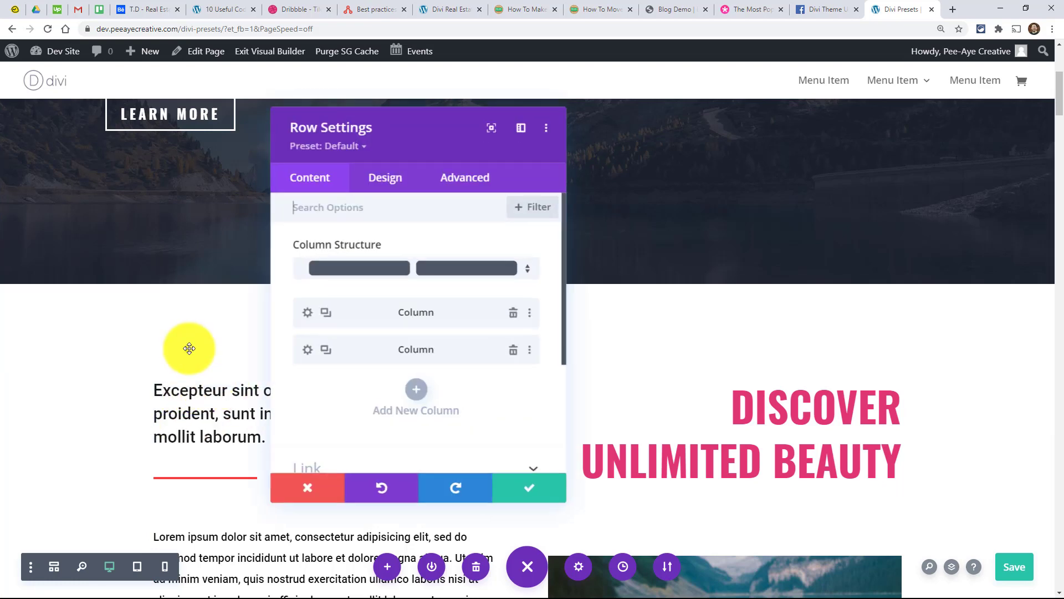
pyautogui.click(314, 314)
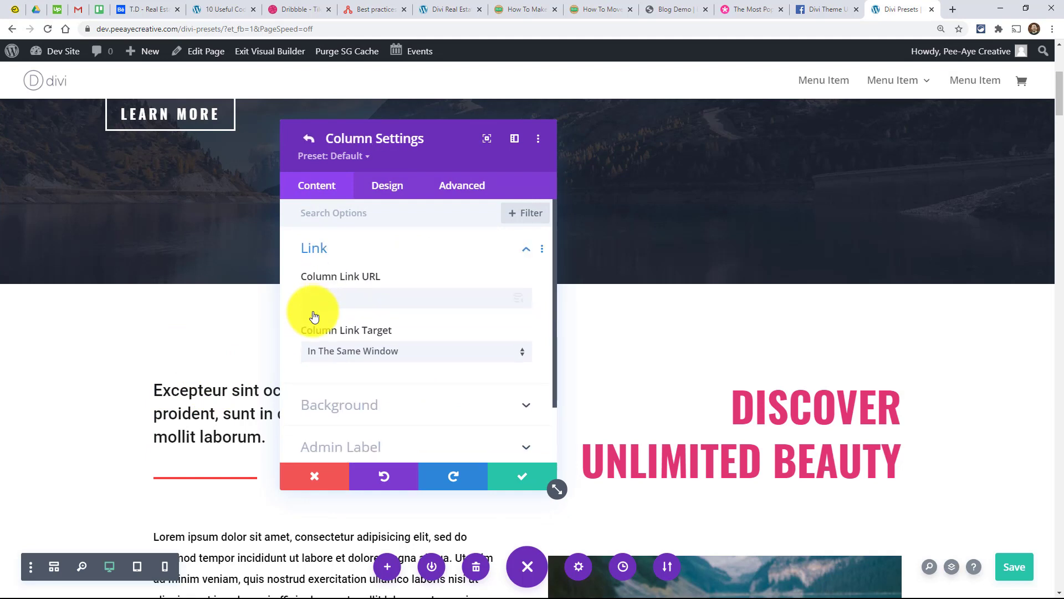
pyautogui.click(351, 157)
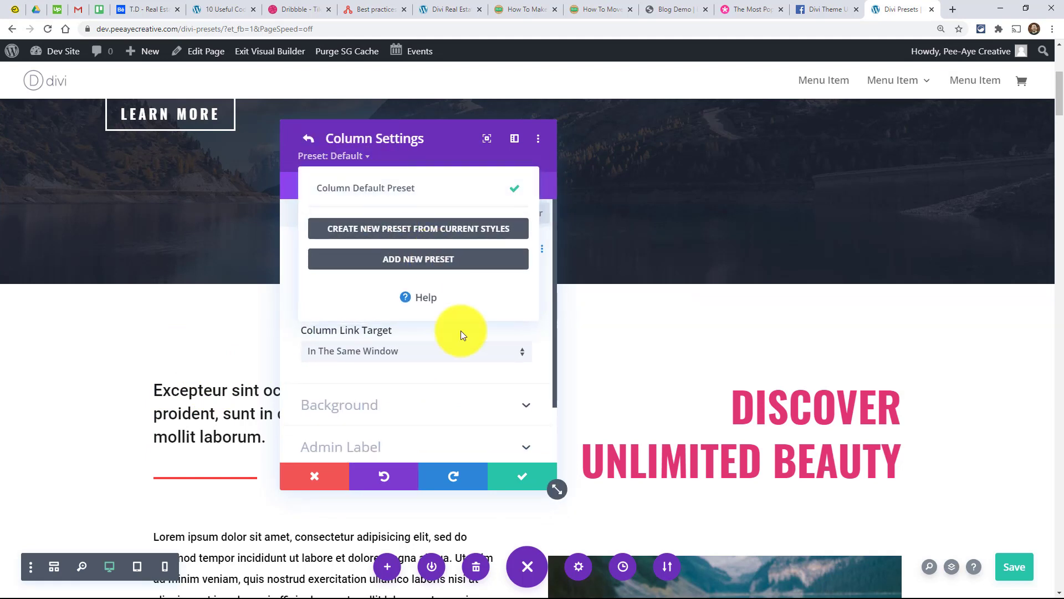
pyautogui.click(309, 141)
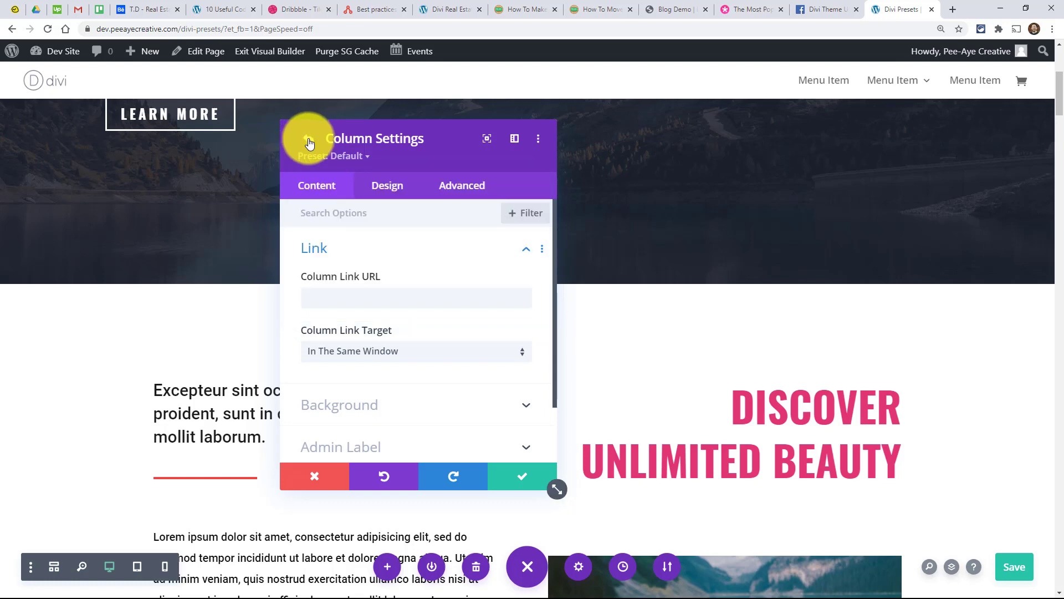
pyautogui.click(309, 142)
pyautogui.click(511, 477)
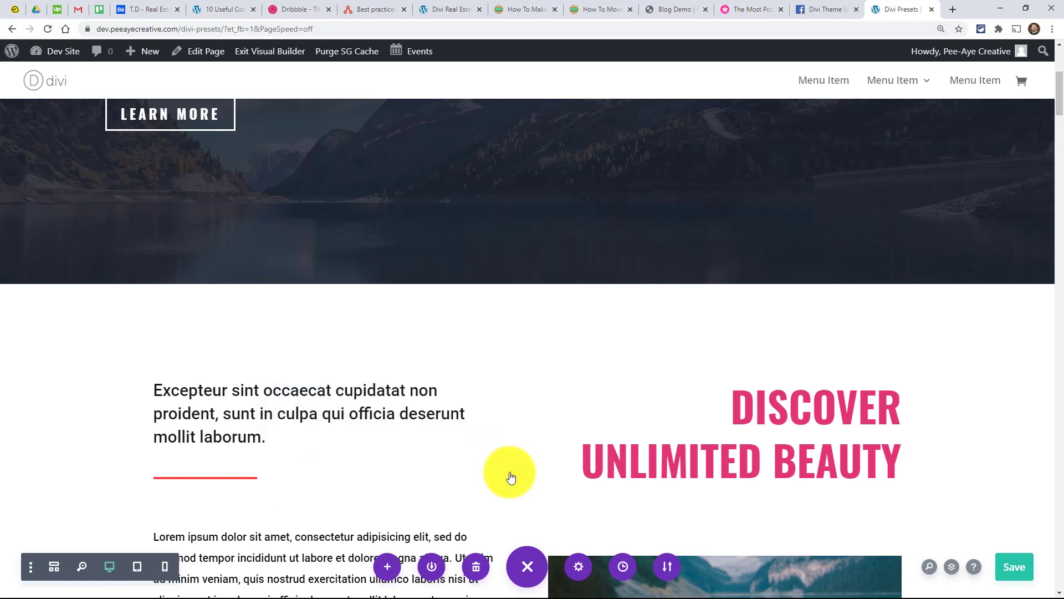
# Examine the recurring text, heading, divider and button designs throughout the page, down to the "A Look Inside The World" section
pyautogui.scroll(-3, 183, 320)
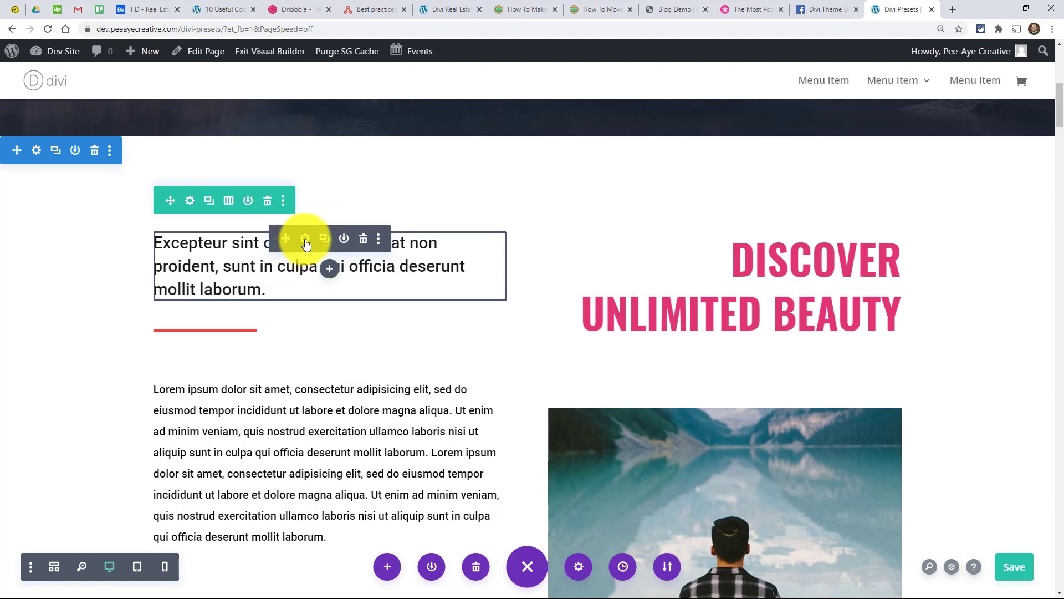
pyautogui.scroll(-5, 261, 337)
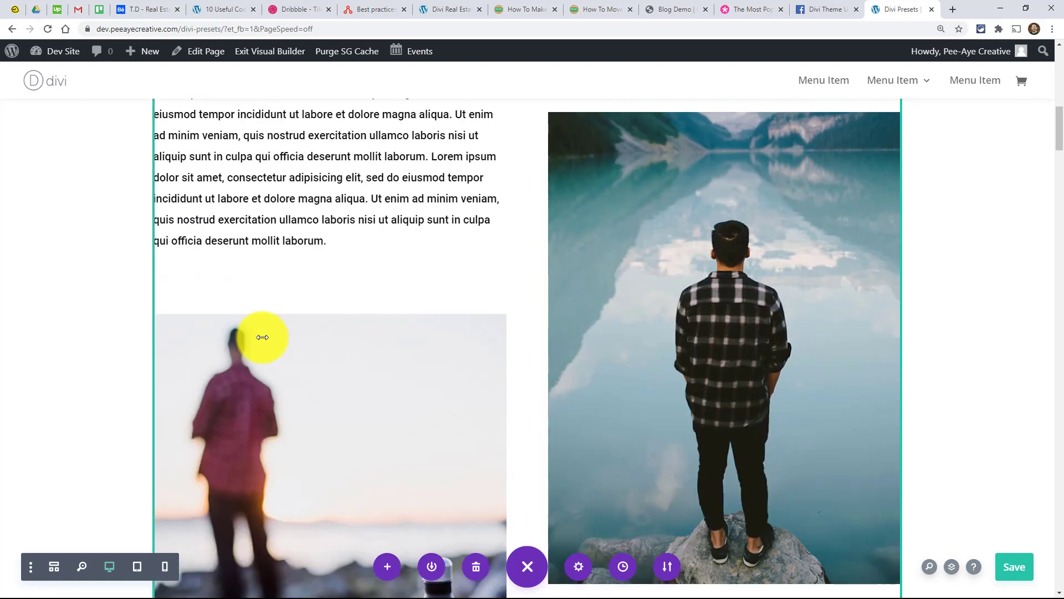
pyautogui.scroll(-15, 257, 339)
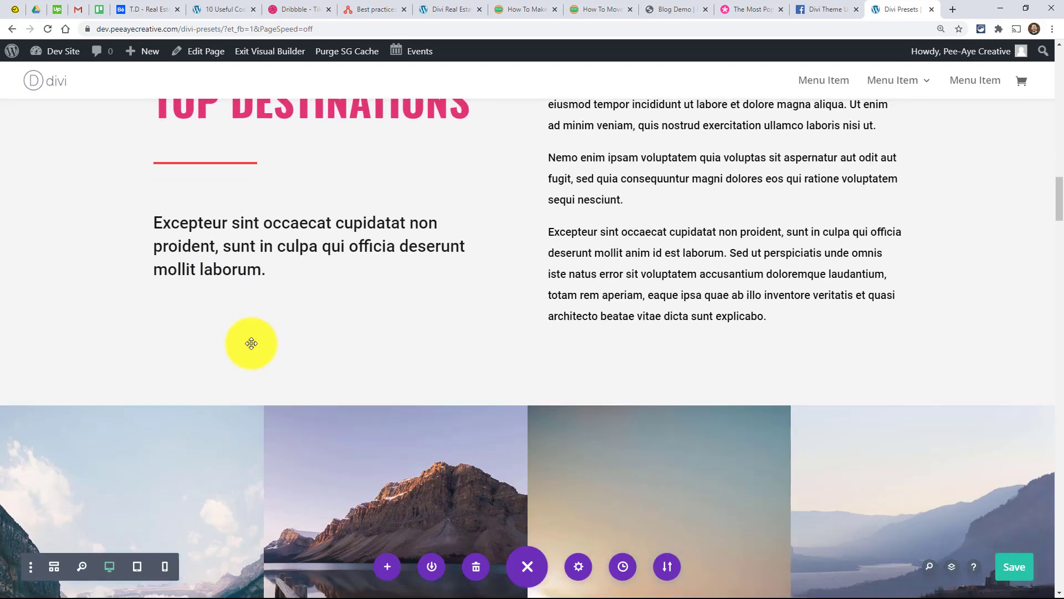
pyautogui.scroll(-9, 251, 344)
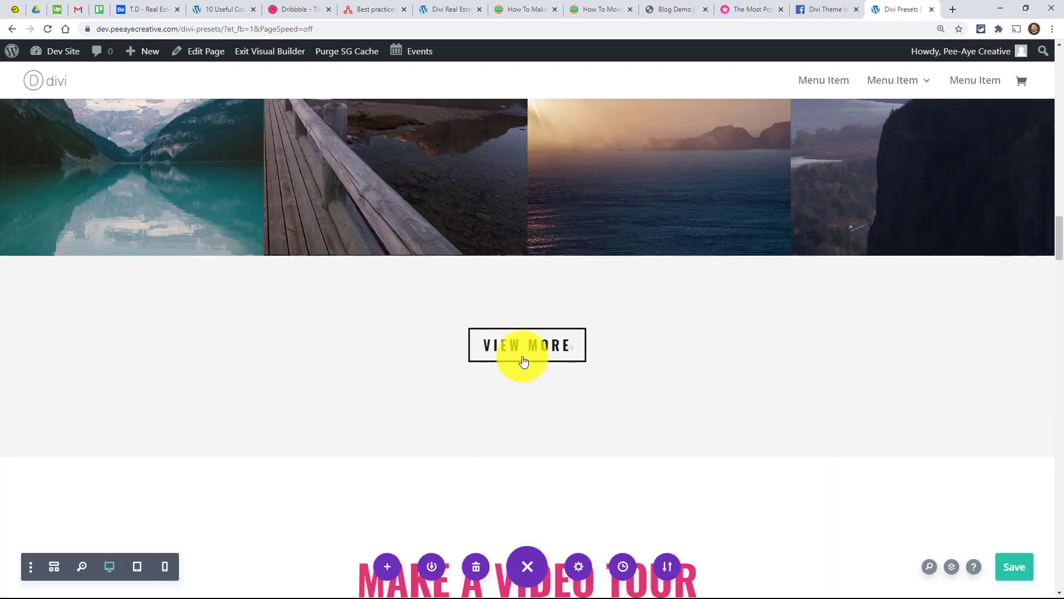
pyautogui.scroll(-1, 261, 365)
pyautogui.scroll(5, 264, 373)
pyautogui.scroll(18, 263, 373)
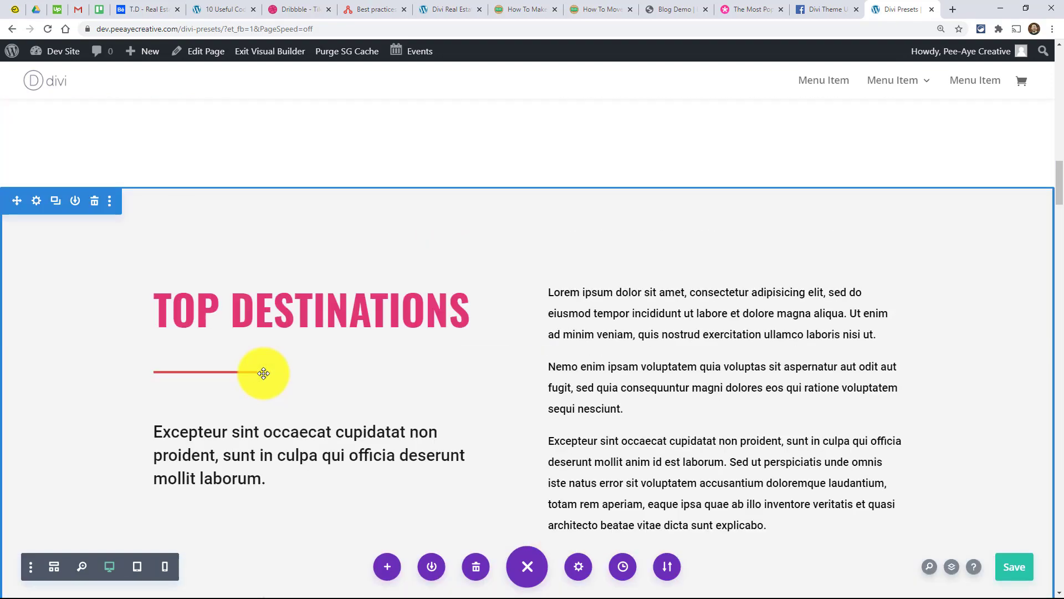
pyautogui.scroll(-14, 264, 373)
pyautogui.scroll(-20, 263, 373)
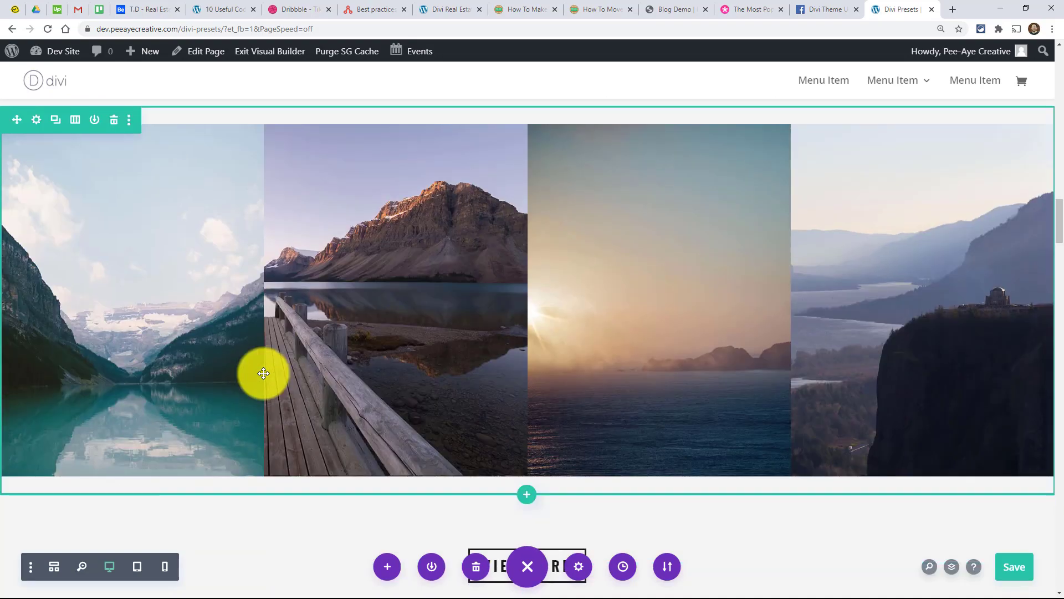
pyautogui.scroll(-12, 264, 373)
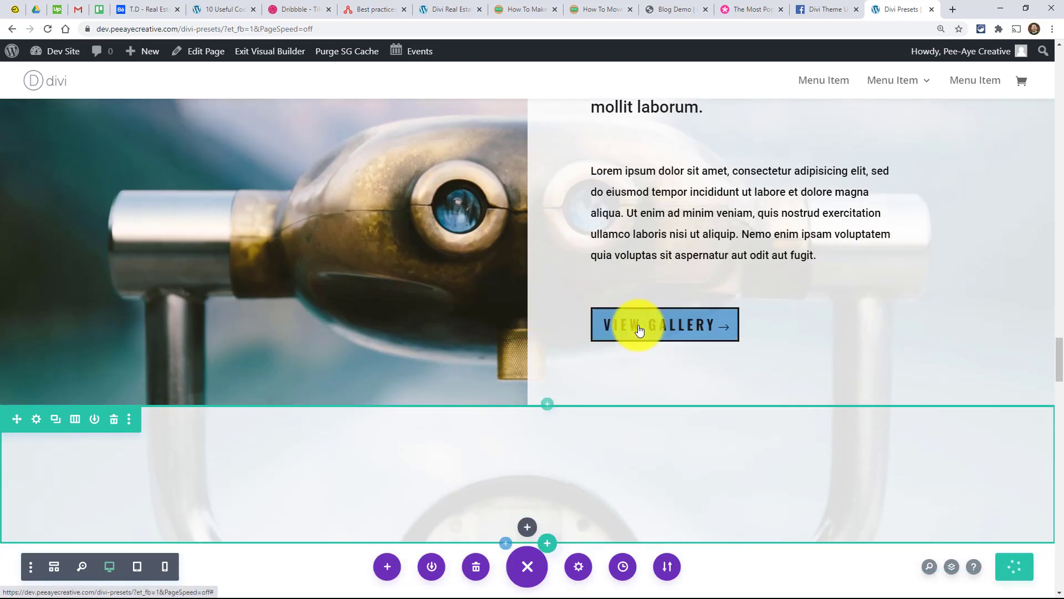
pyautogui.scroll(1, 638, 309)
pyautogui.scroll(3, 638, 309)
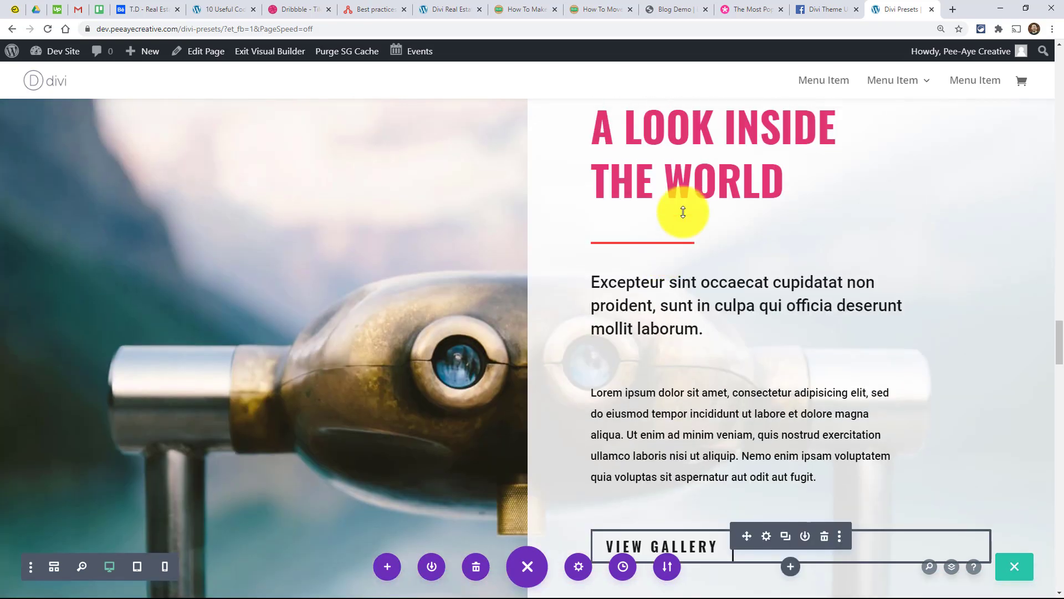
# Filter the View Gallery button's settings to show only Modified Styles, and slightly enlarge the settings window
pyautogui.scroll(-3, 739, 490)
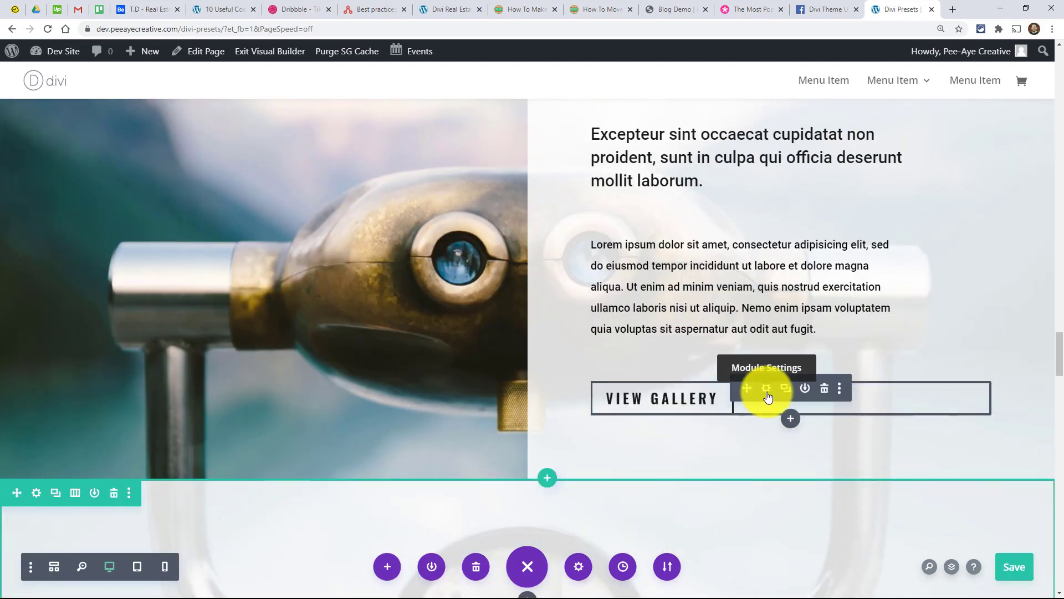
pyautogui.click(767, 389)
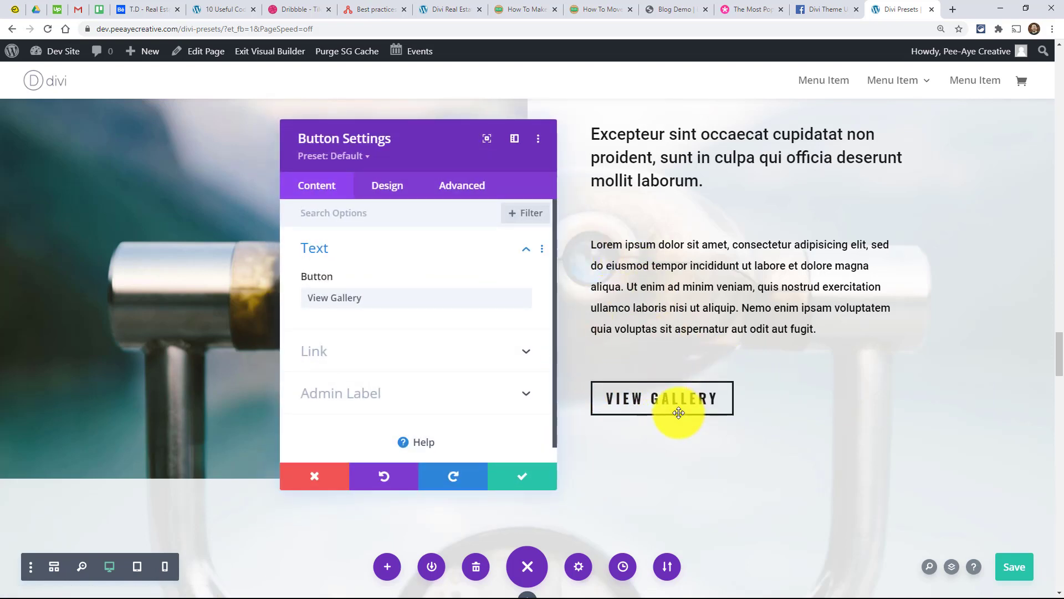
pyautogui.click(521, 214)
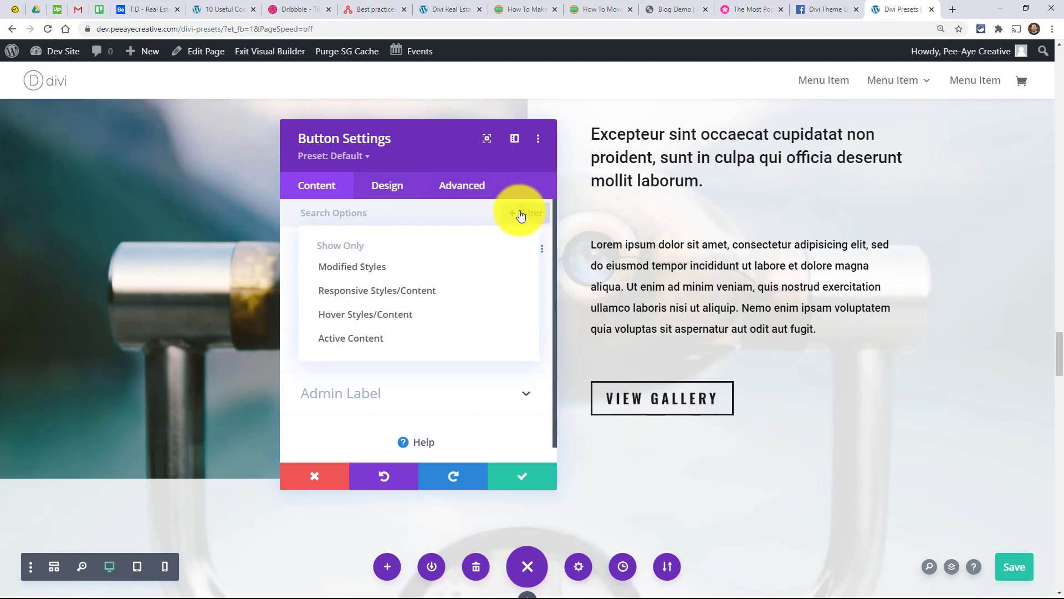
pyautogui.click(374, 267)
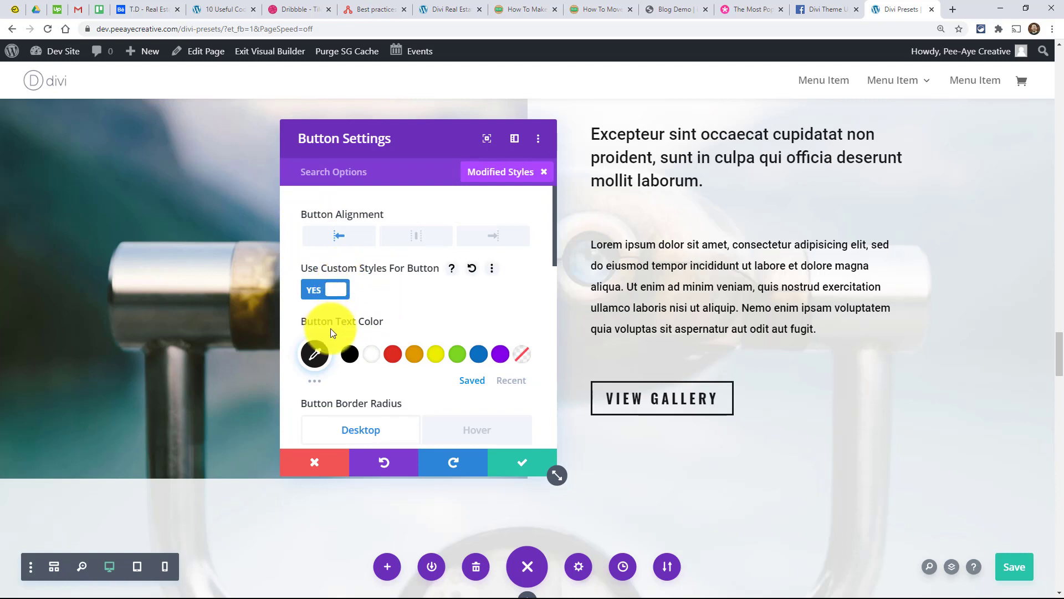
pyautogui.scroll(-1, 410, 377)
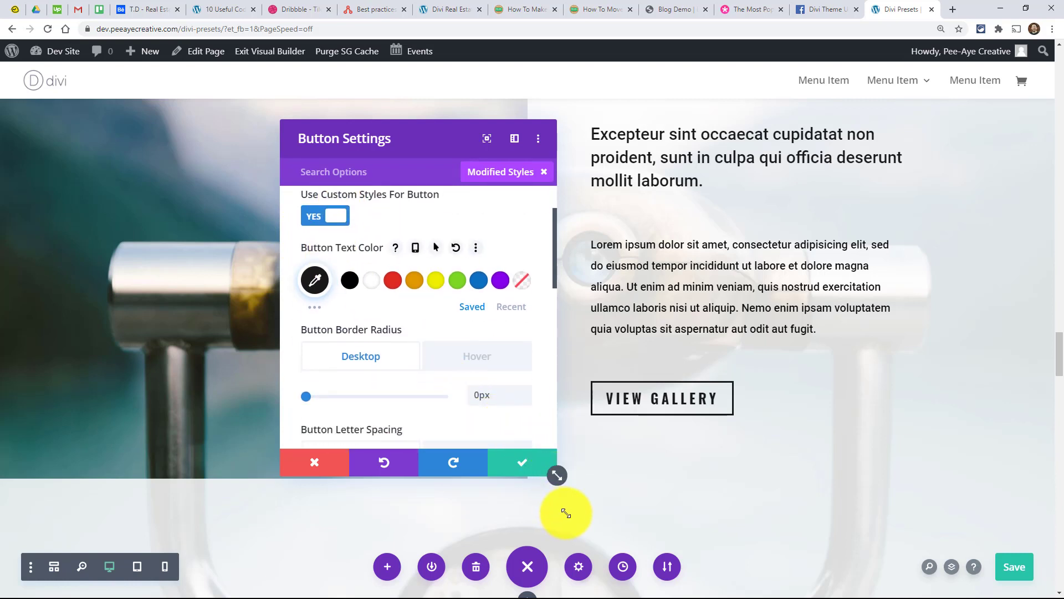
pyautogui.moveTo(566, 513); pyautogui.dragTo(563, 506)
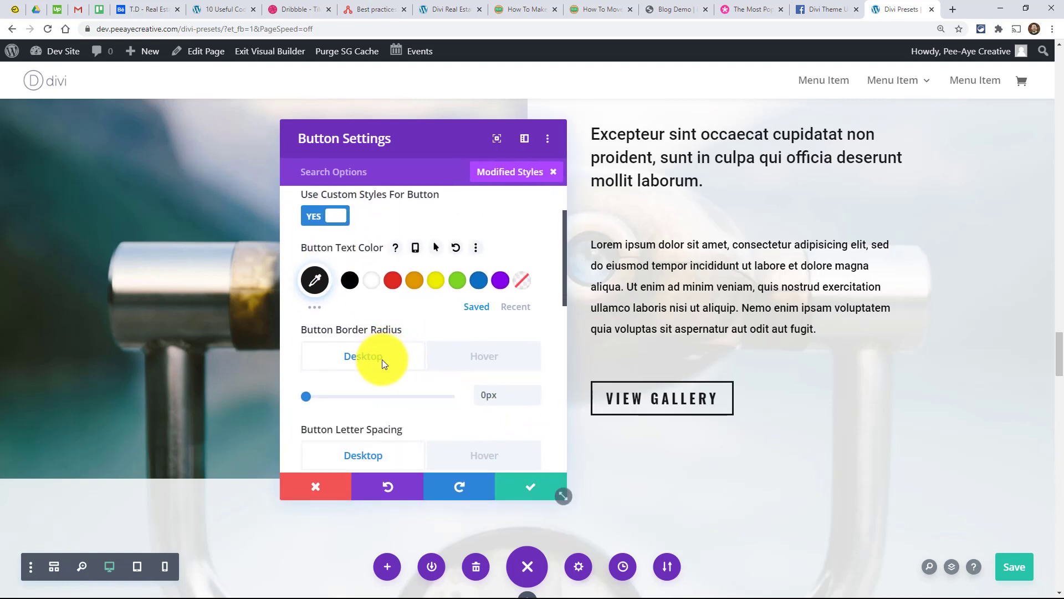
# Examine the View Gallery button's modified styles, remove the Modified Styles filter, and close the button settings
pyautogui.scroll(-10, 383, 360)
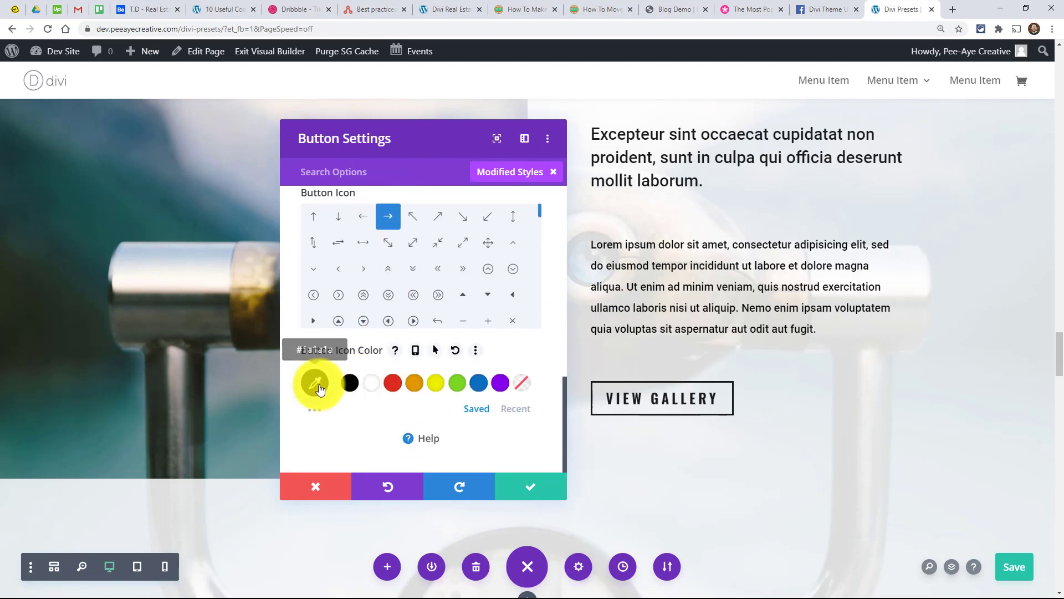
pyautogui.scroll(3, 410, 403)
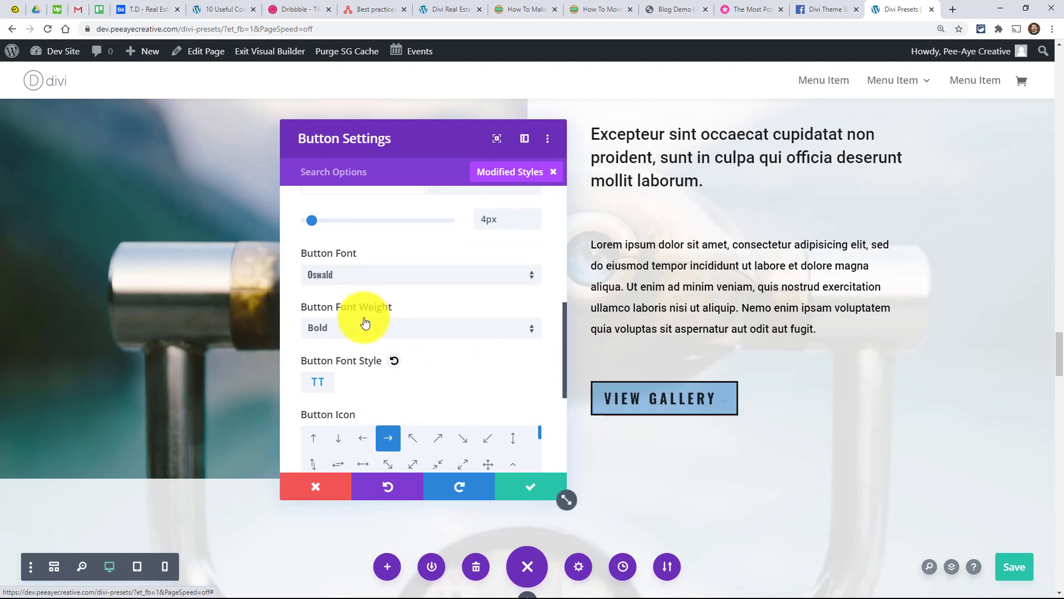
pyautogui.scroll(2, 360, 321)
pyautogui.scroll(5, 360, 321)
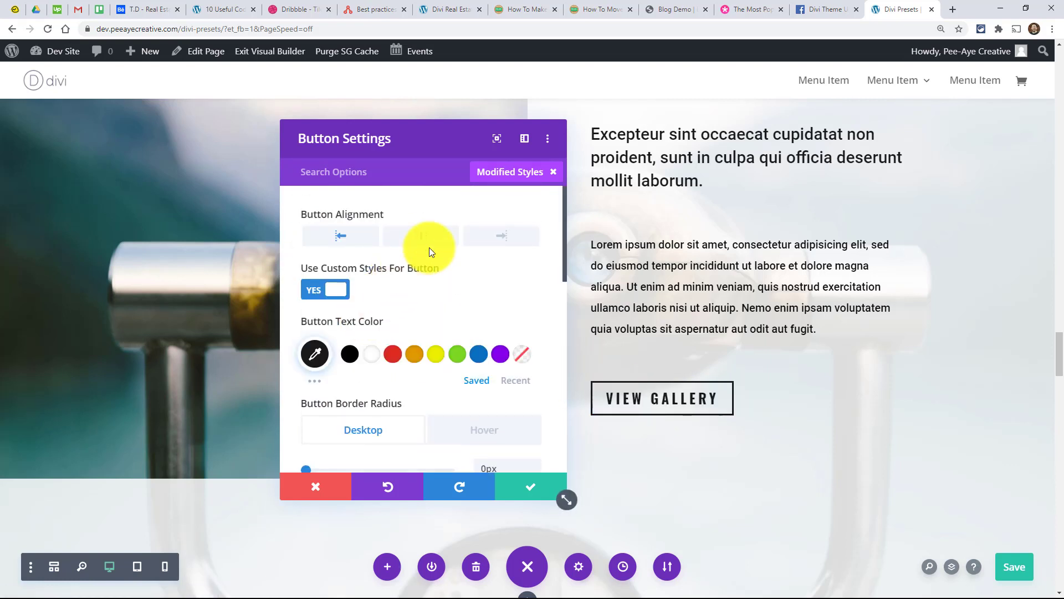
pyautogui.click(552, 173)
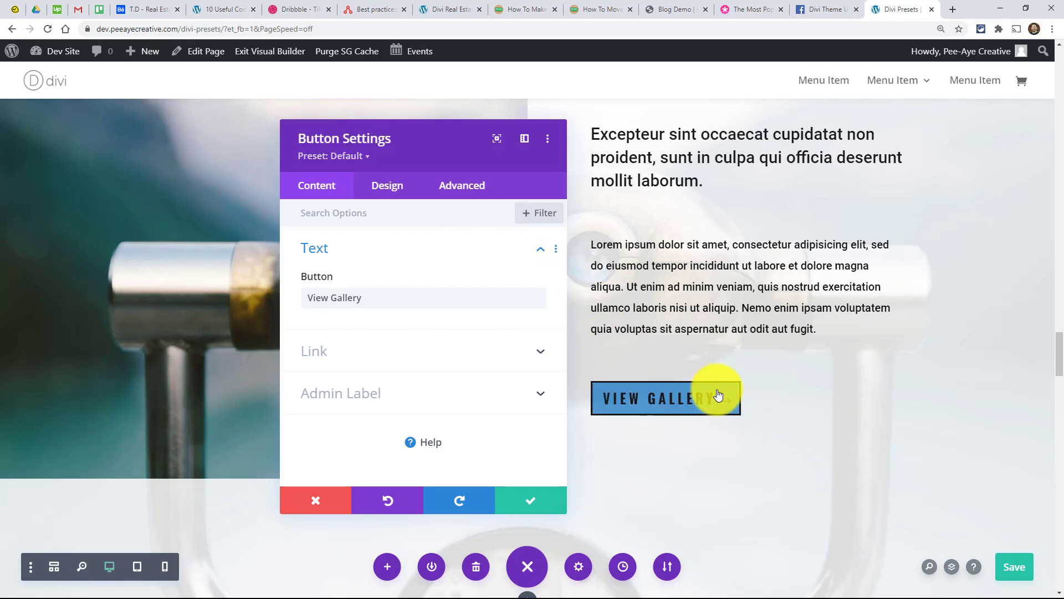
pyautogui.click(515, 502)
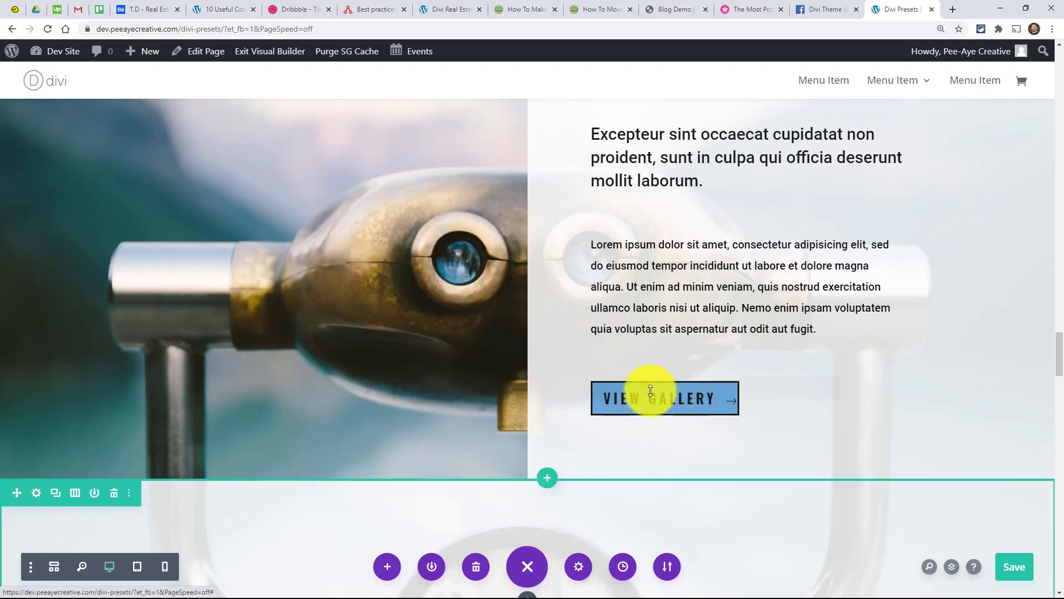
# View the preset list in the View Gallery button's settings, and close the list without choosing anything
pyautogui.moveTo(690, 392)
pyautogui.click(767, 390)
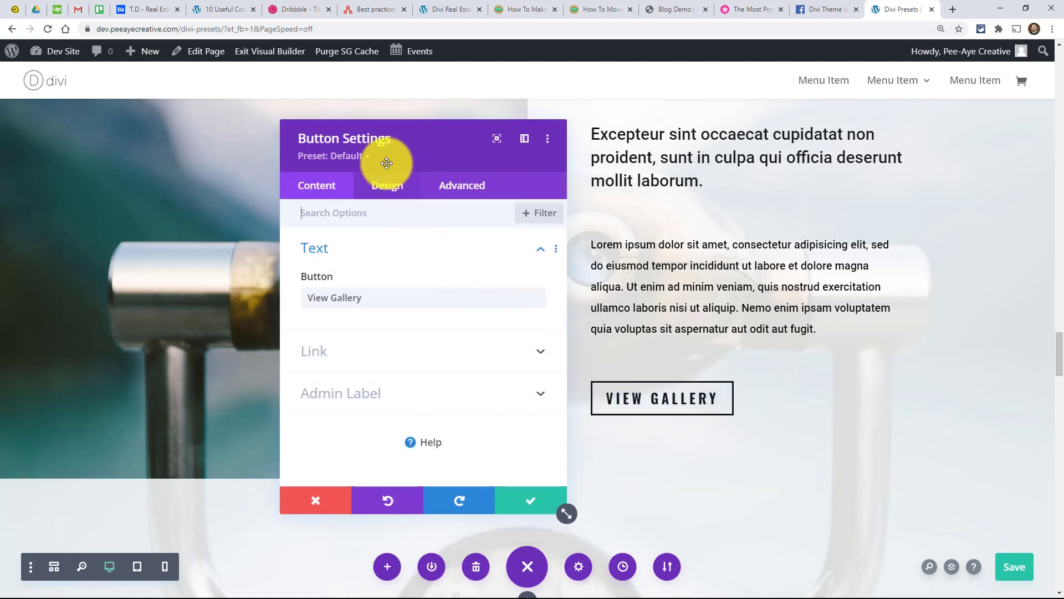
pyautogui.click(339, 161)
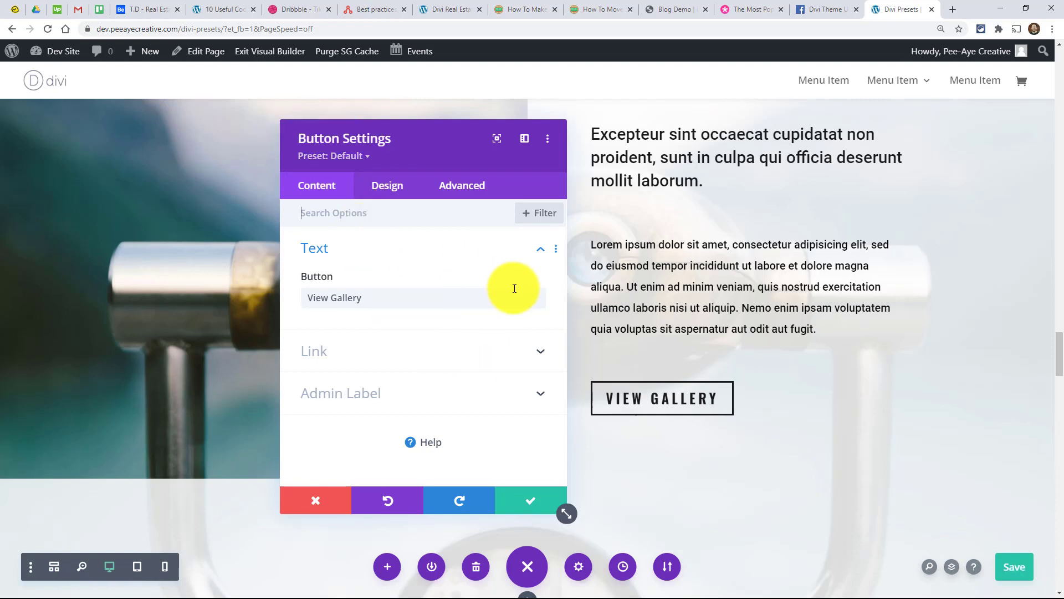
pyautogui.click(329, 157)
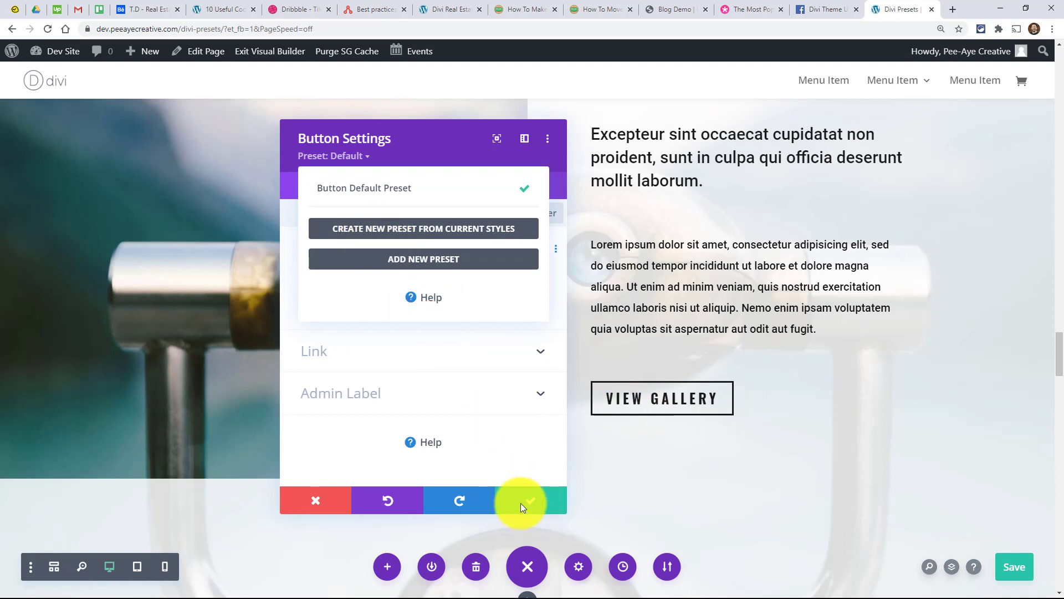
pyautogui.click(285, 330)
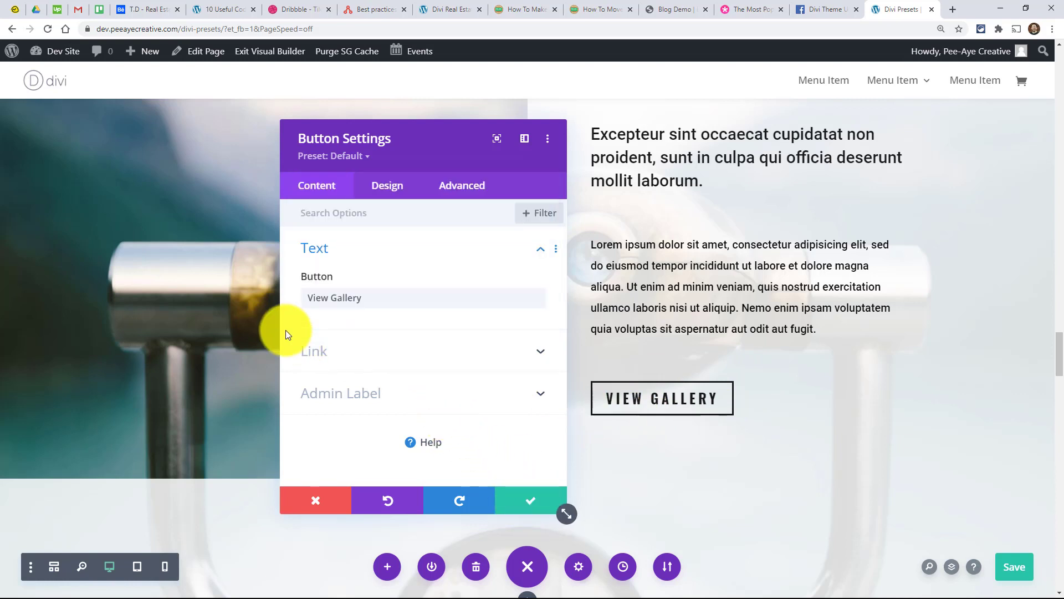
# Set the View Gallery button's desktop border radius to 50px in its button design options
pyautogui.click(376, 188)
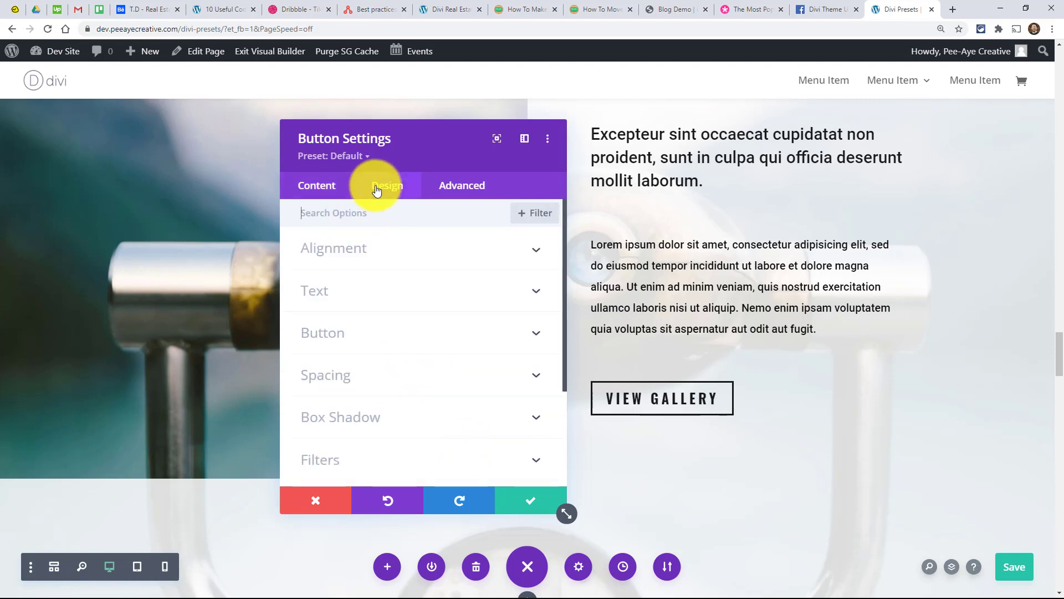
pyautogui.click(329, 334)
pyautogui.scroll(-2, 397, 341)
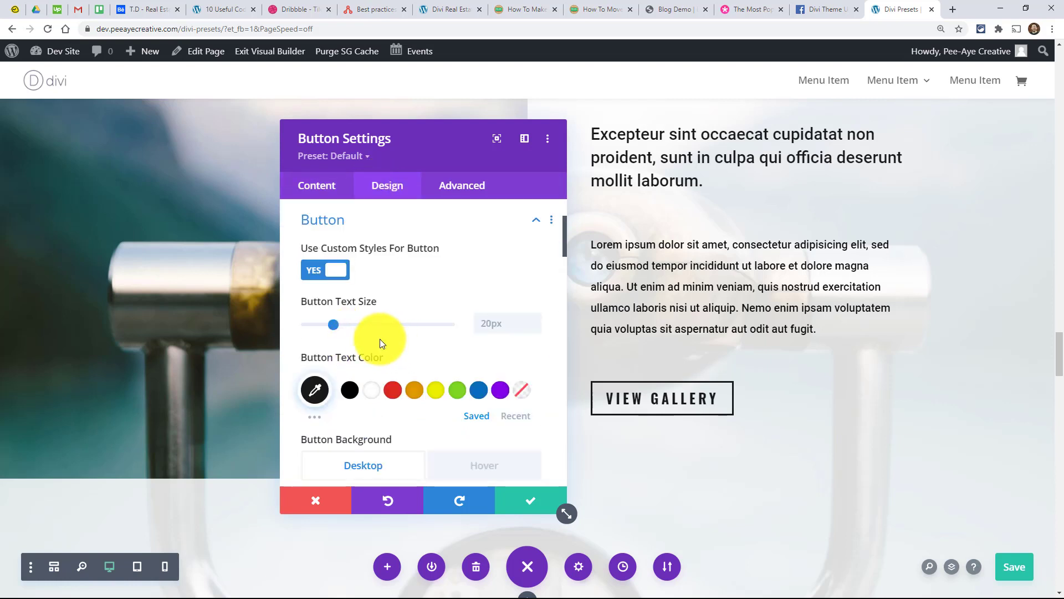
pyautogui.scroll(-8, 364, 355)
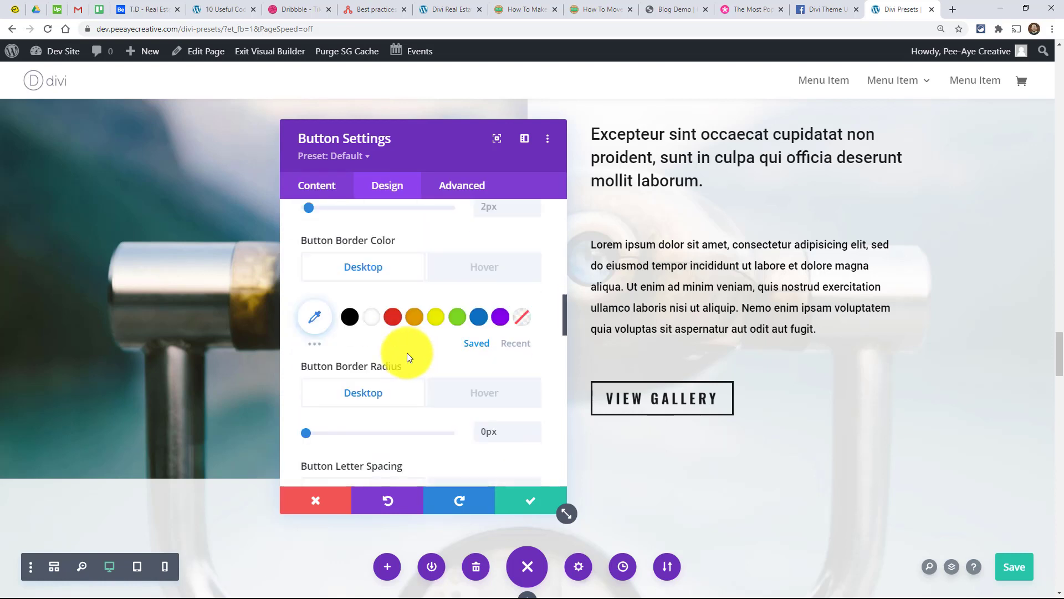
pyautogui.scroll(-1, 407, 352)
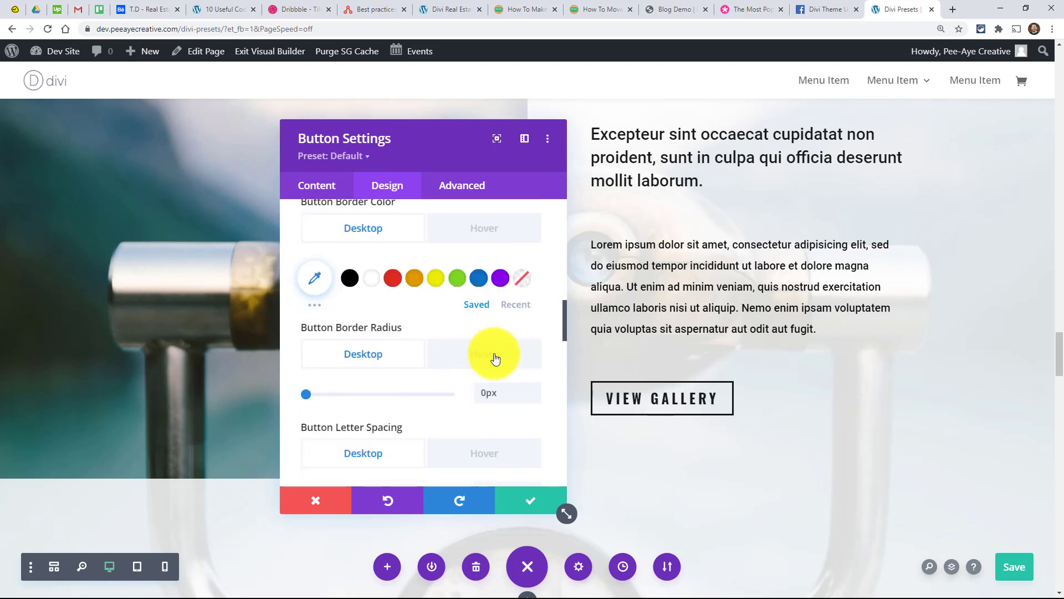
pyautogui.click(479, 392)
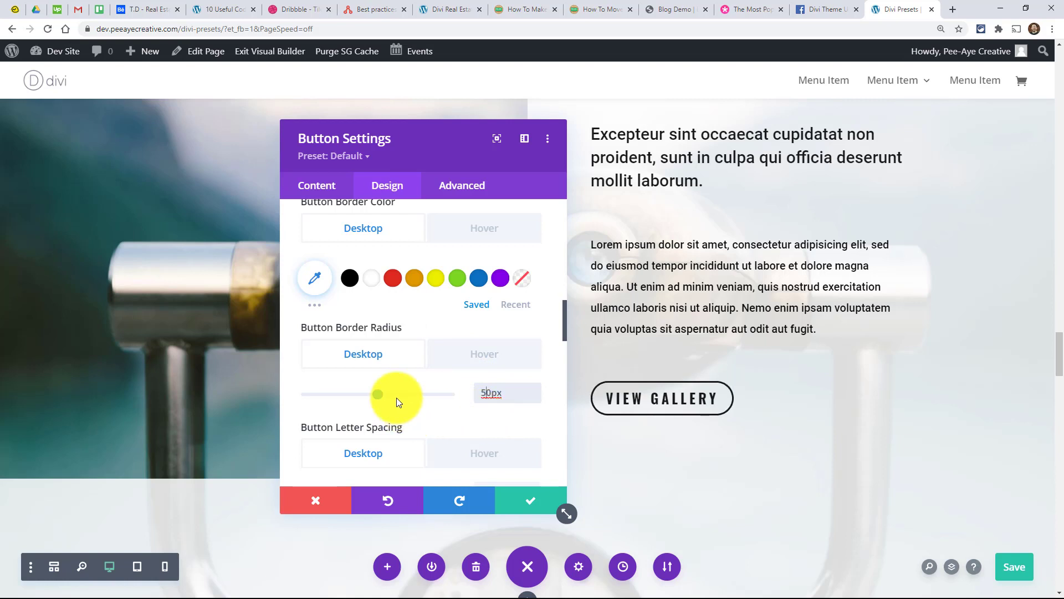
# Set the View Gallery button's border color to red (#e02b20) and its text color to green
pyautogui.scroll(2, 392, 399)
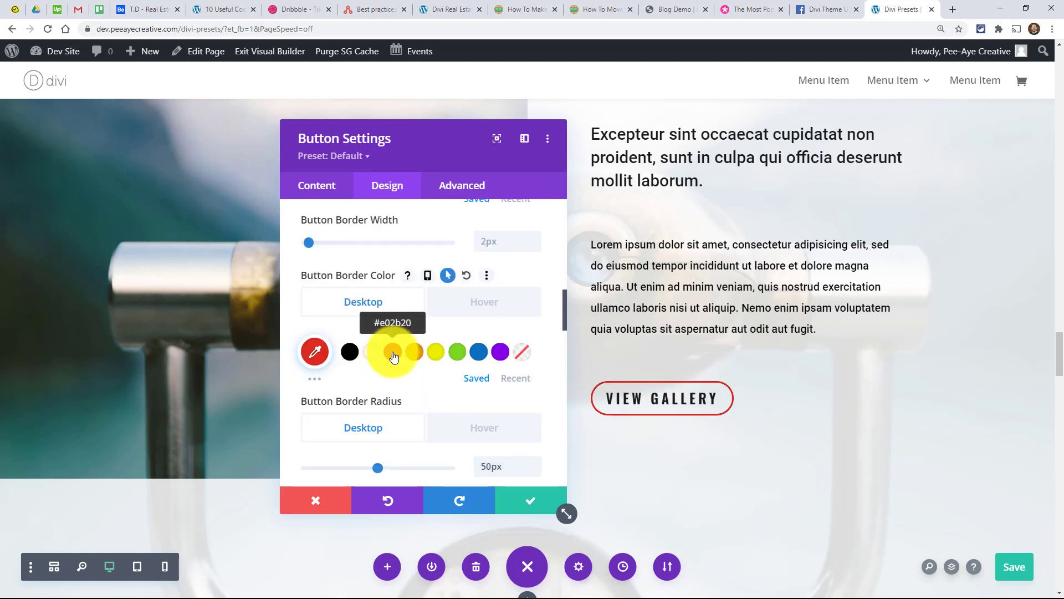
pyautogui.scroll(5, 389, 374)
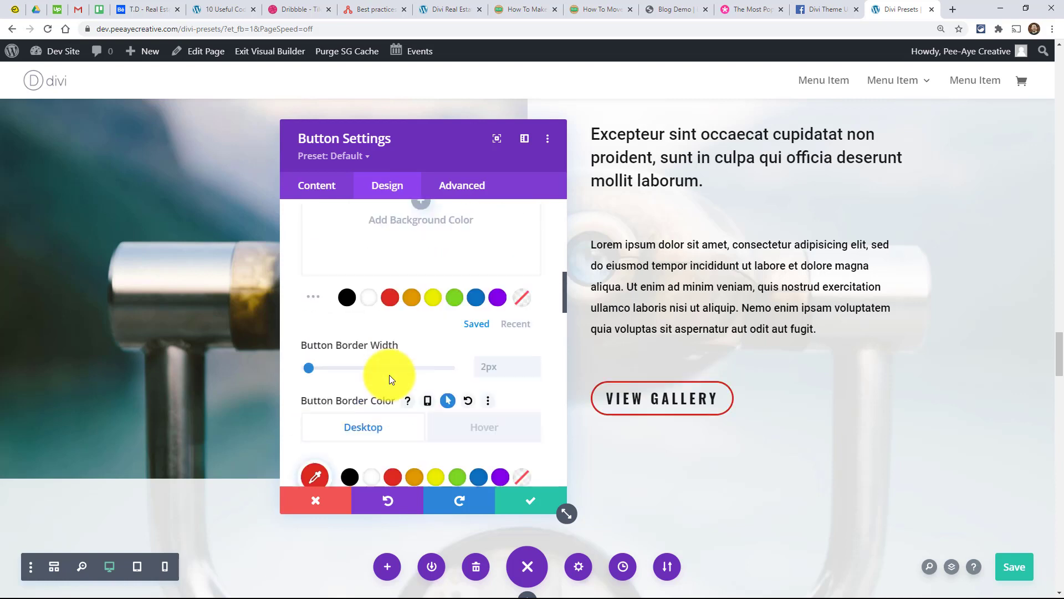
pyautogui.scroll(4, 369, 374)
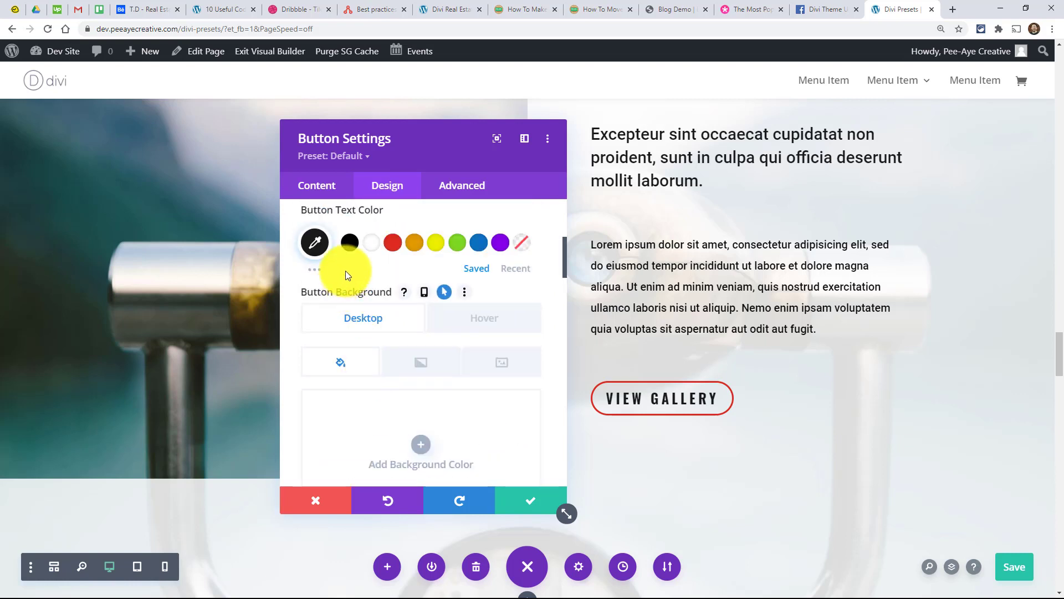
pyautogui.click(457, 244)
pyautogui.scroll(5, 395, 331)
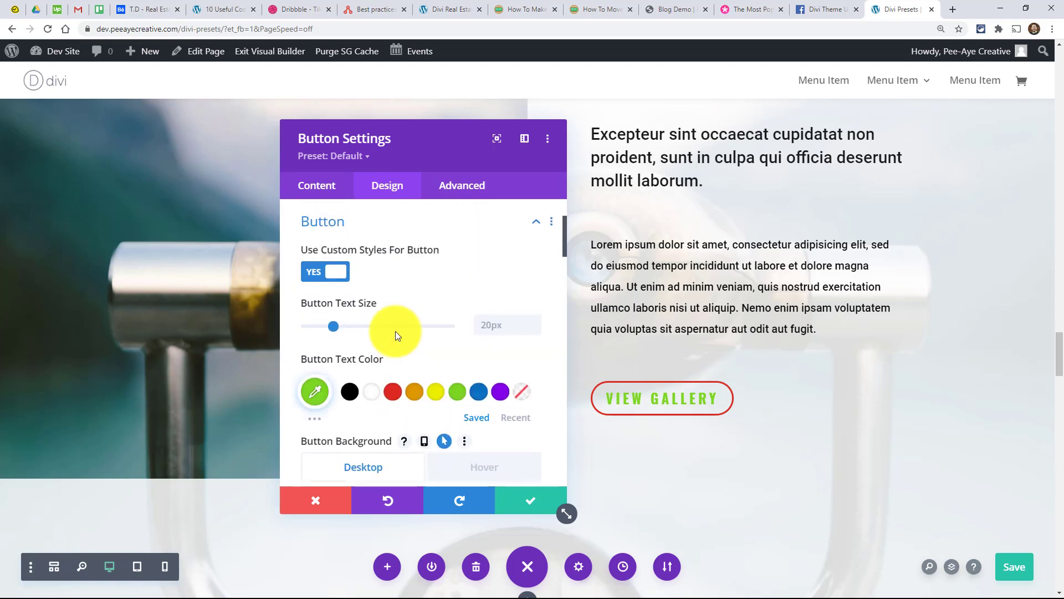
# Create a non-default preset named "Nasty Button" from the View Gallery button's current styles, and save the preset and button settings
pyautogui.click(343, 159)
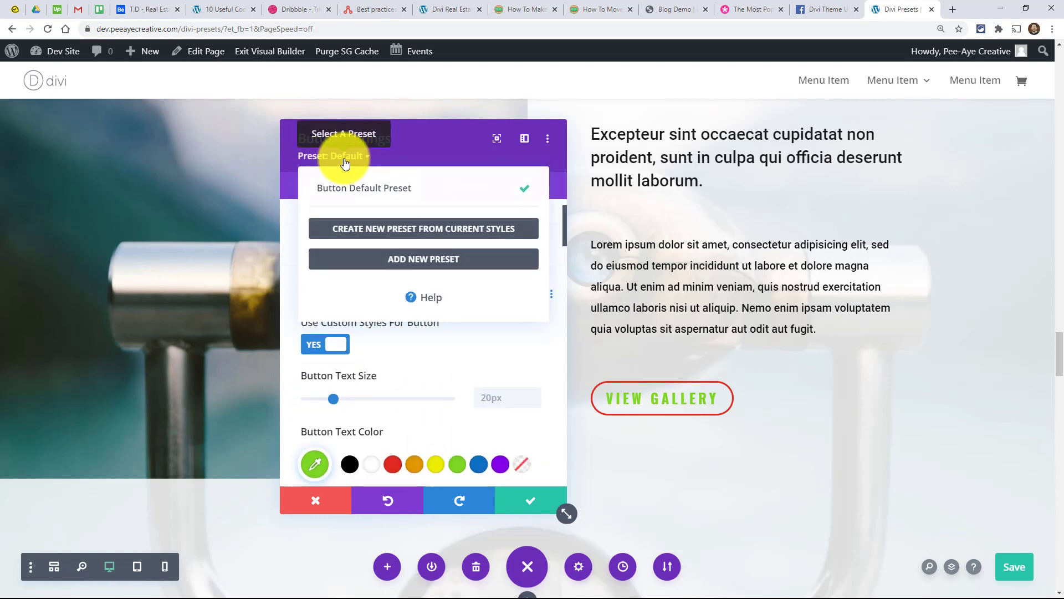
pyautogui.click(375, 230)
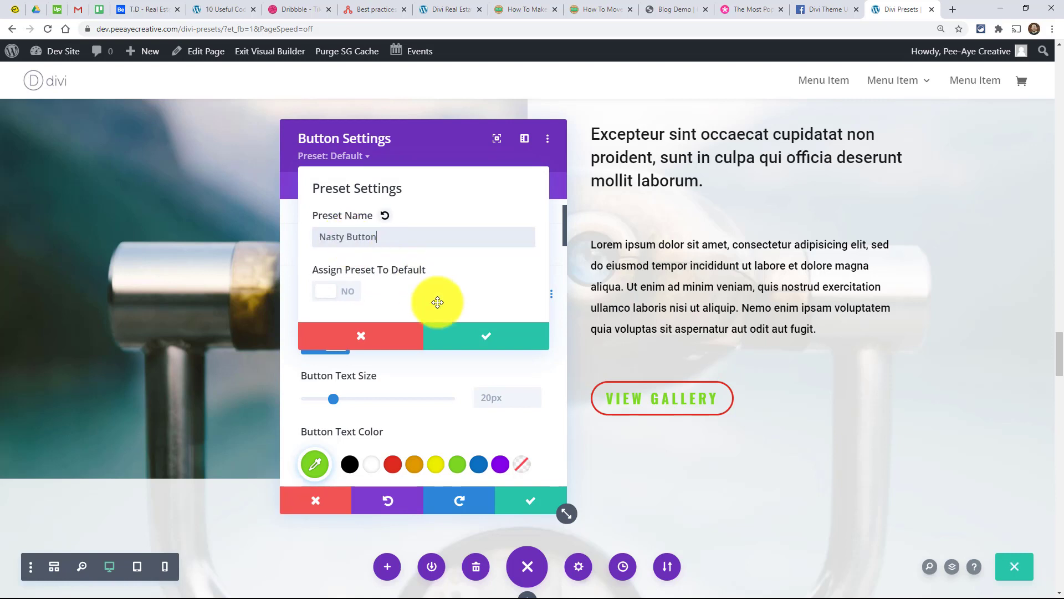
pyautogui.click(467, 342)
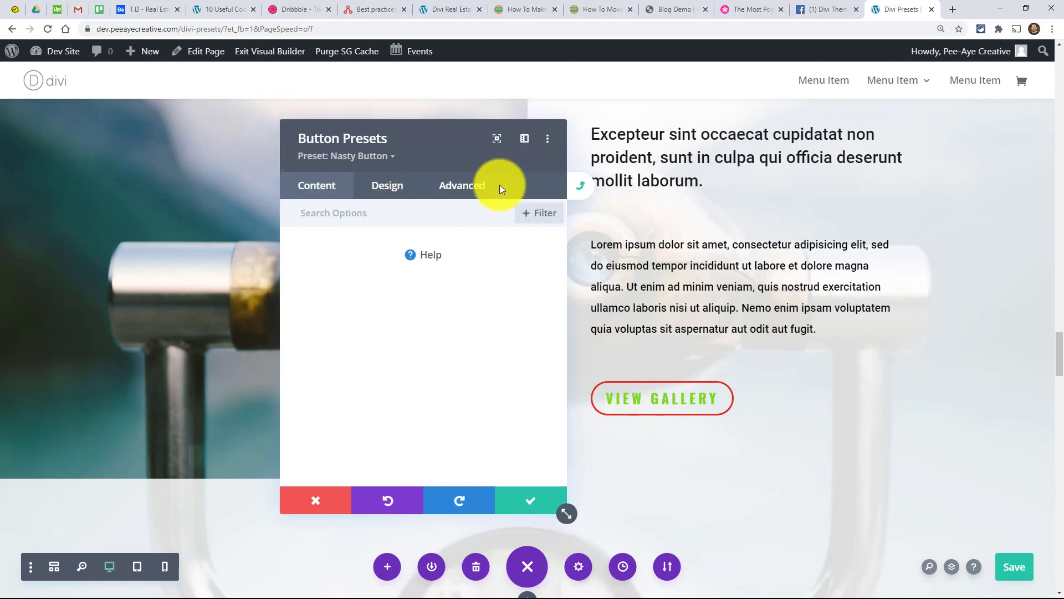
pyautogui.click(521, 501)
pyautogui.click(638, 388)
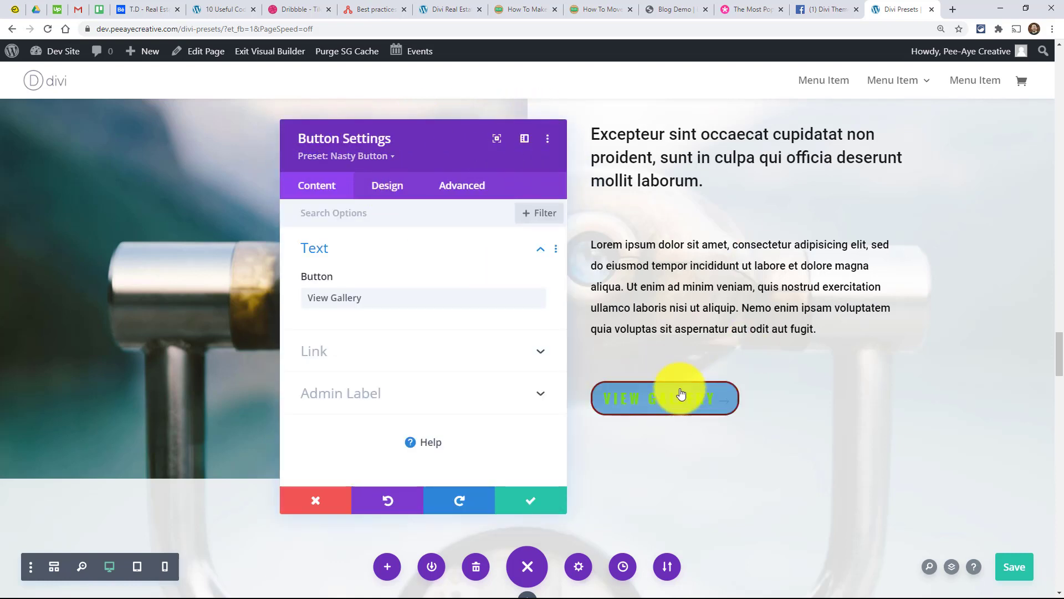
pyautogui.click(523, 504)
# Apply the Nasty Button preset to the View More button below the row of landscape images
pyautogui.scroll(18, 657, 287)
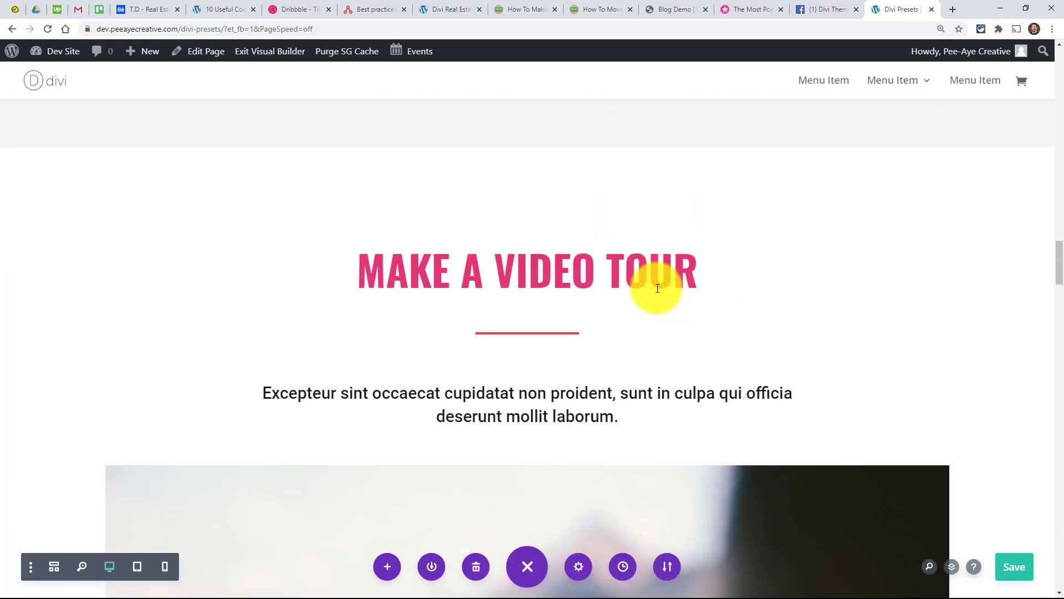
pyautogui.scroll(8, 658, 287)
pyautogui.scroll(-3, 518, 356)
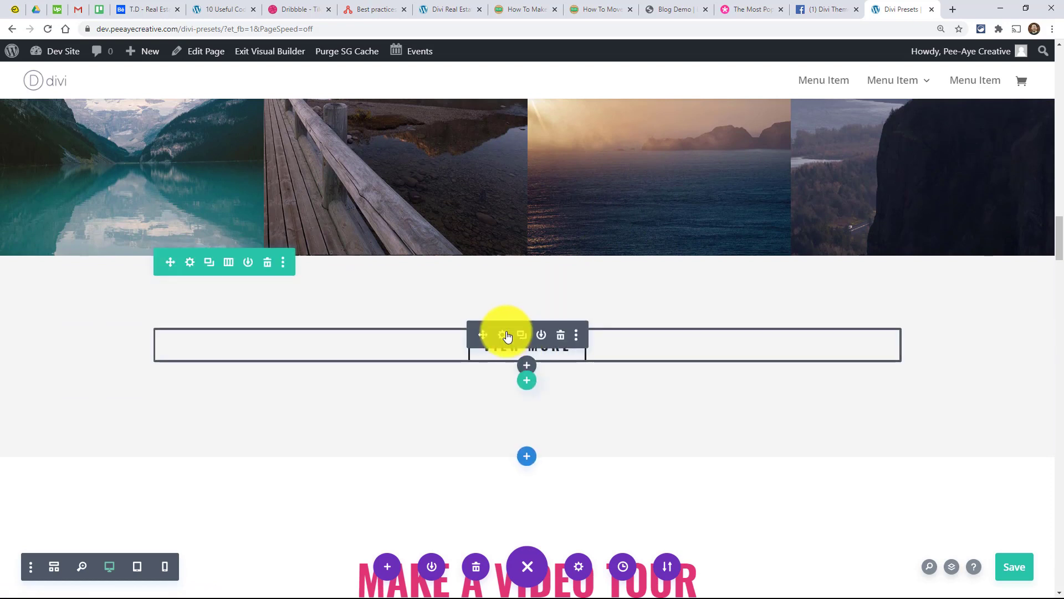
pyautogui.click(506, 335)
pyautogui.moveTo(435, 147); pyautogui.dragTo(167, 148)
pyautogui.click(166, 158)
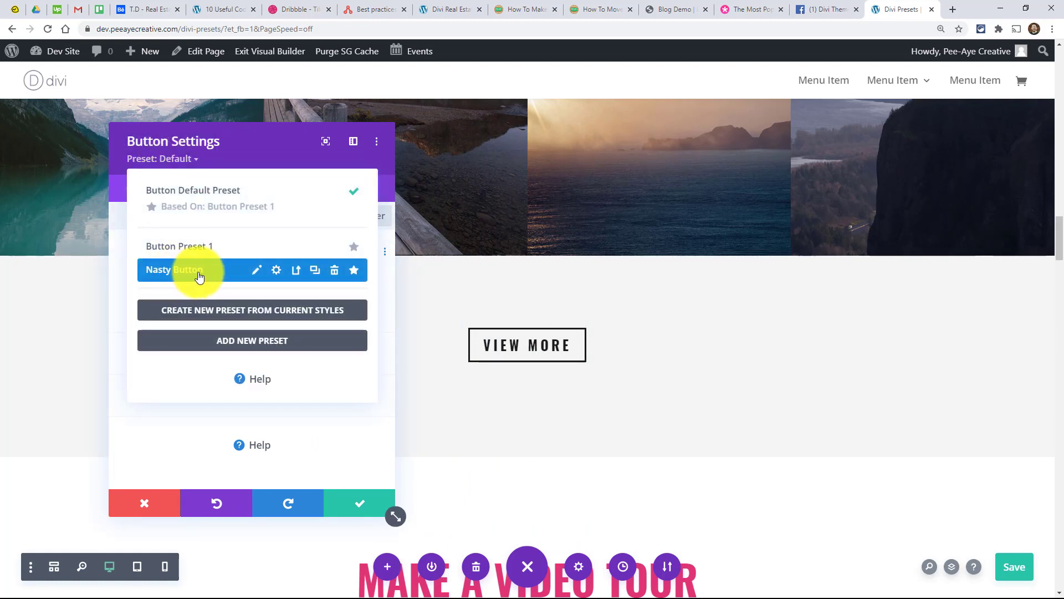
pyautogui.click(226, 291)
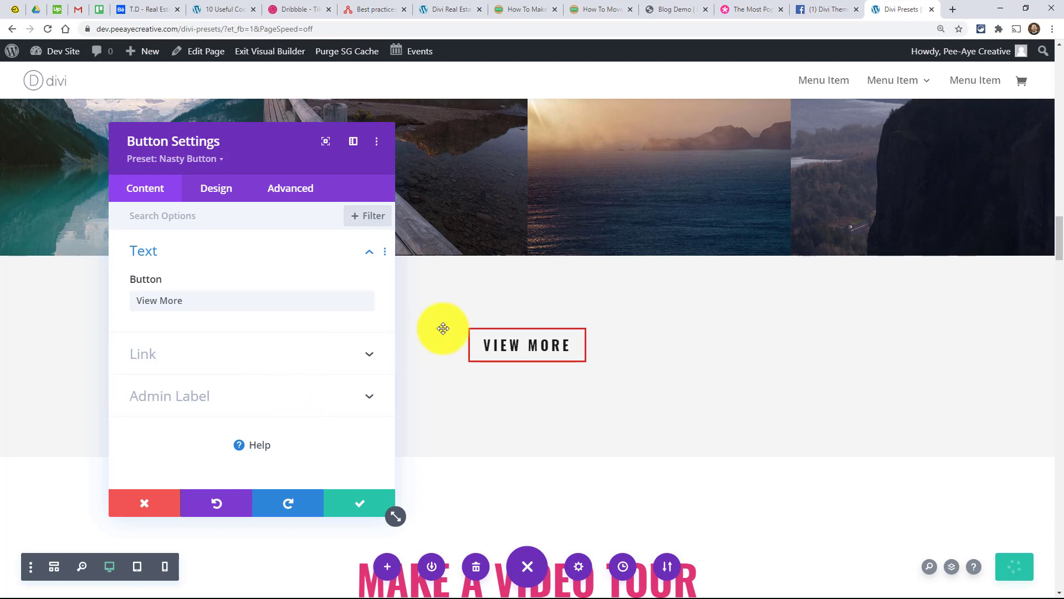
# Start assigning Nasty Button as the site-wide default button preset, and cancel at the confirmation
pyautogui.click(195, 164)
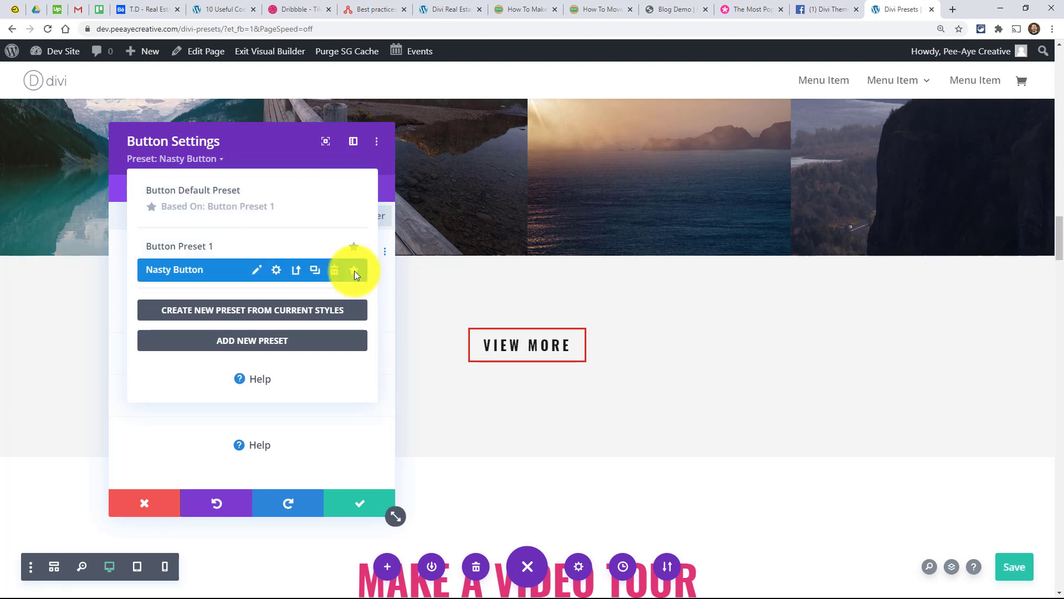
pyautogui.click(355, 270)
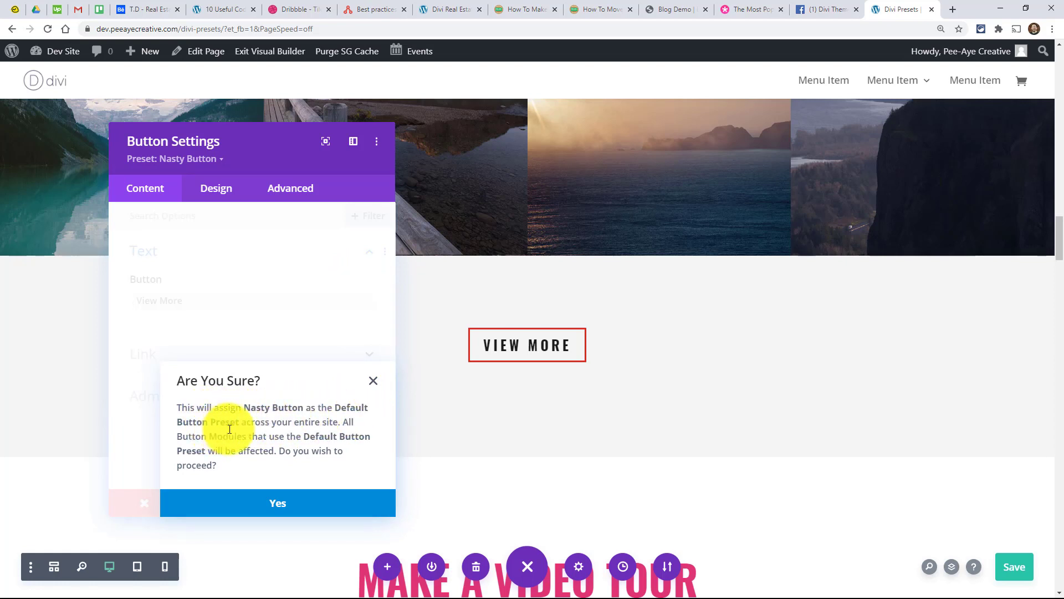
pyautogui.click(373, 382)
# Switch the View More button to the Button Default Preset for comparison, and reapply the Nasty Button preset
pyautogui.click(180, 159)
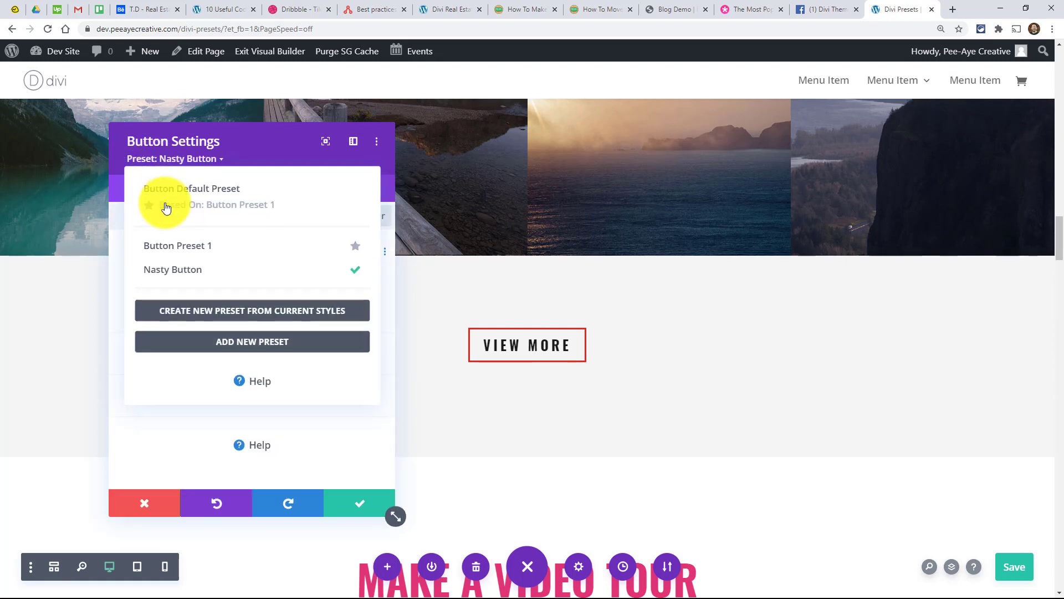
pyautogui.click(177, 275)
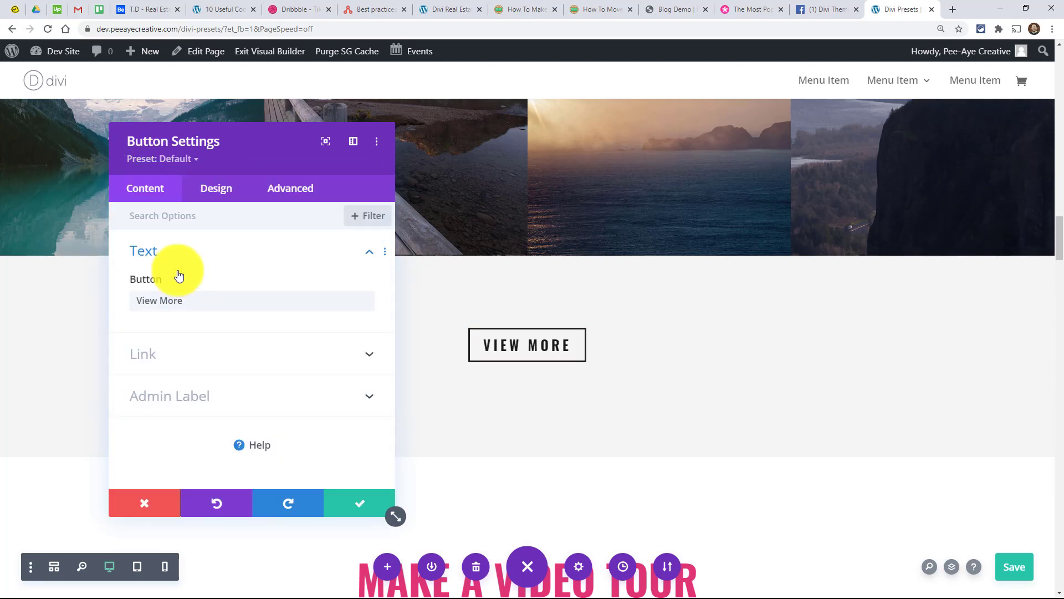
pyautogui.click(177, 160)
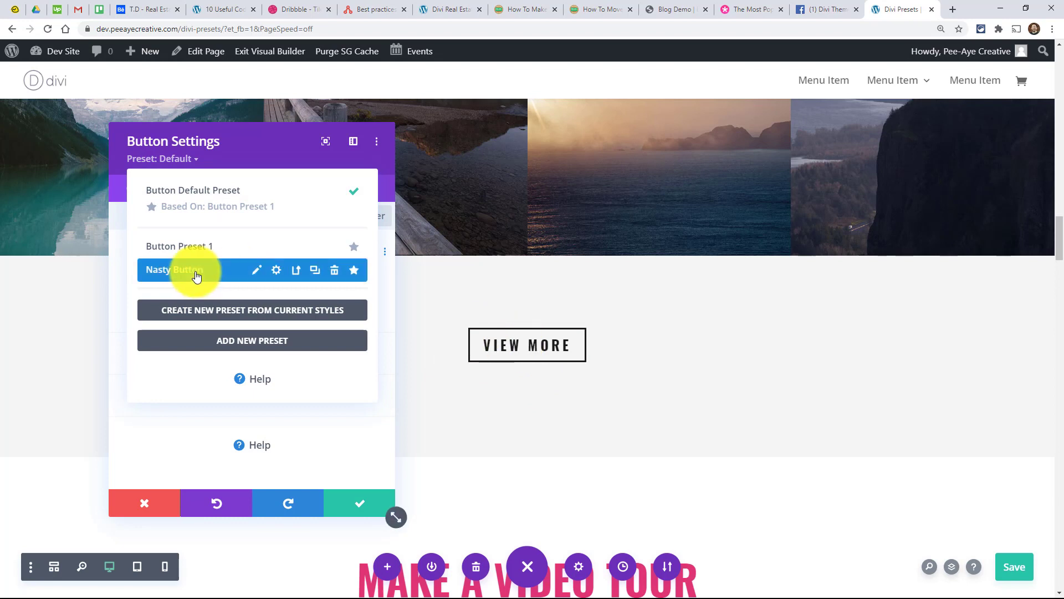
pyautogui.click(189, 275)
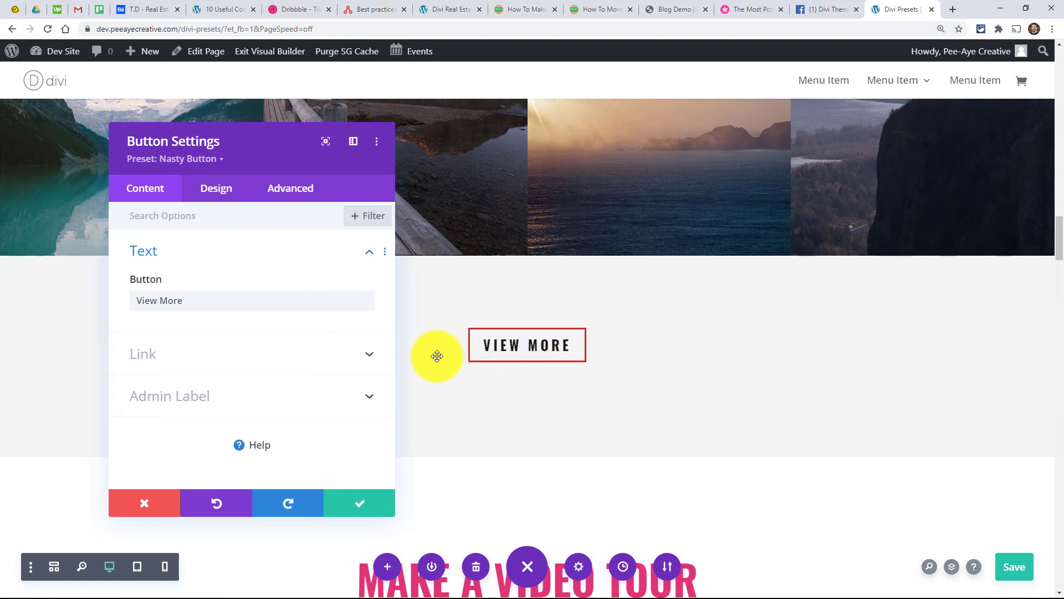
# View the management options of the Nasty Button preset, and save the View More button's settings
pyautogui.click(185, 160)
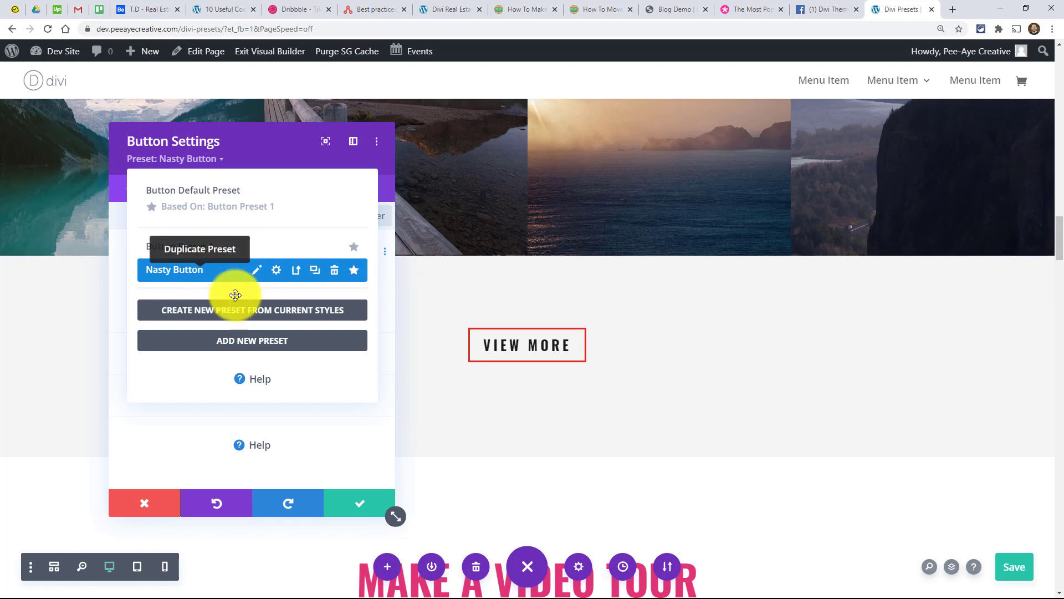
pyautogui.click(349, 503)
pyautogui.click(350, 499)
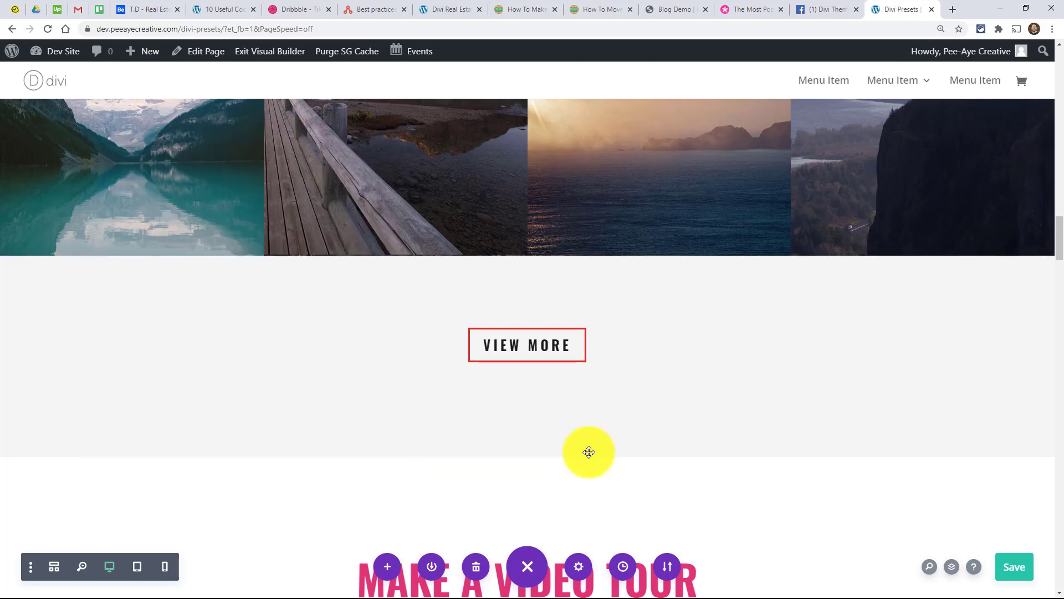
pyautogui.scroll(-8, 754, 399)
pyautogui.scroll(-15, 748, 402)
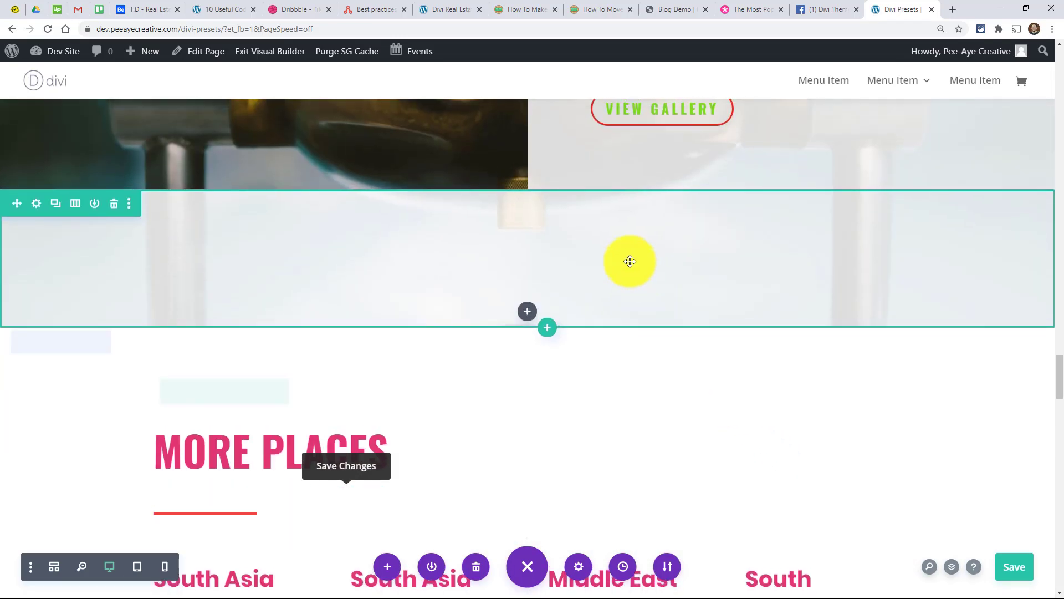
# Check which preset is assigned to the View More button below the row of landscape images
pyautogui.scroll(4, 627, 261)
pyautogui.scroll(15, 402, 291)
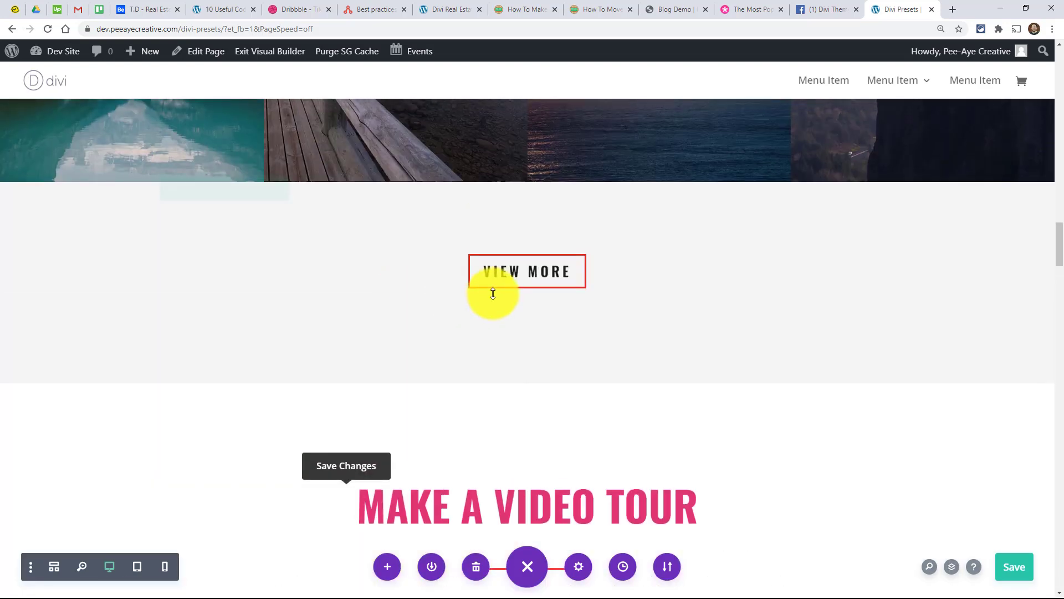
pyautogui.scroll(2, 492, 290)
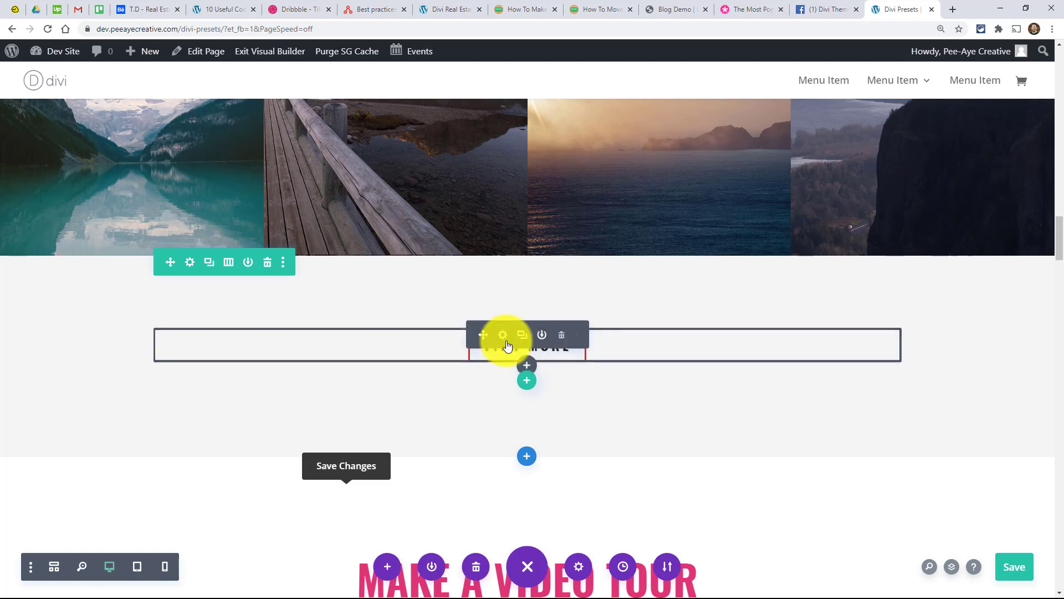
pyautogui.click(502, 335)
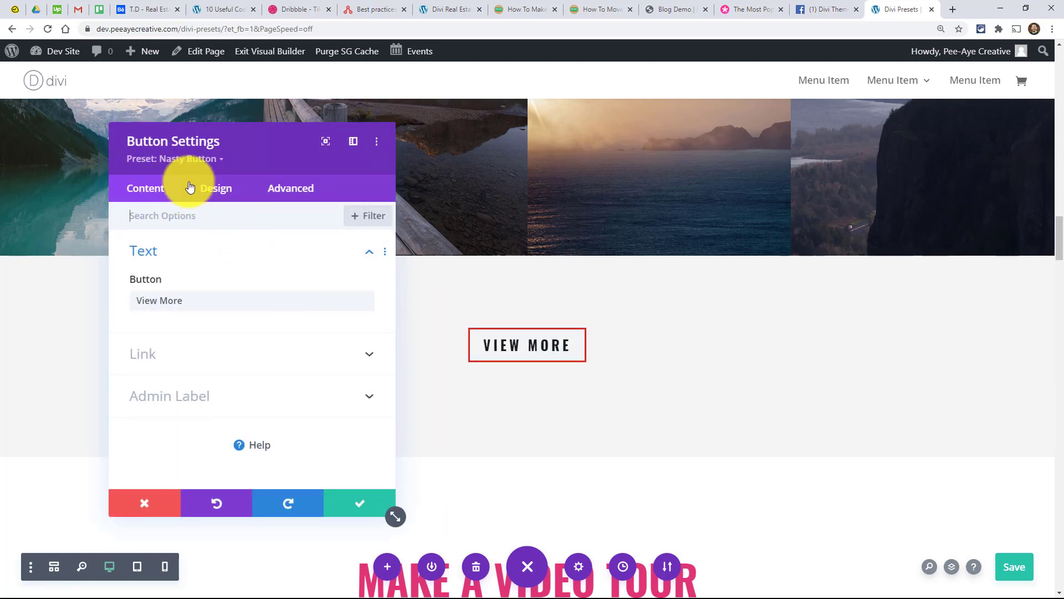
pyautogui.click(169, 161)
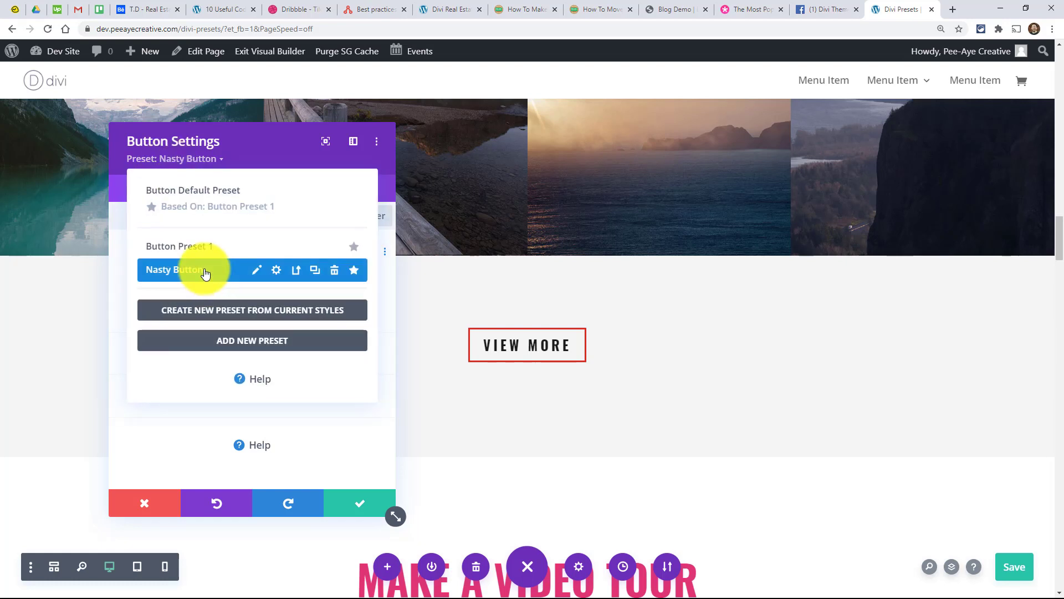
pyautogui.click(355, 500)
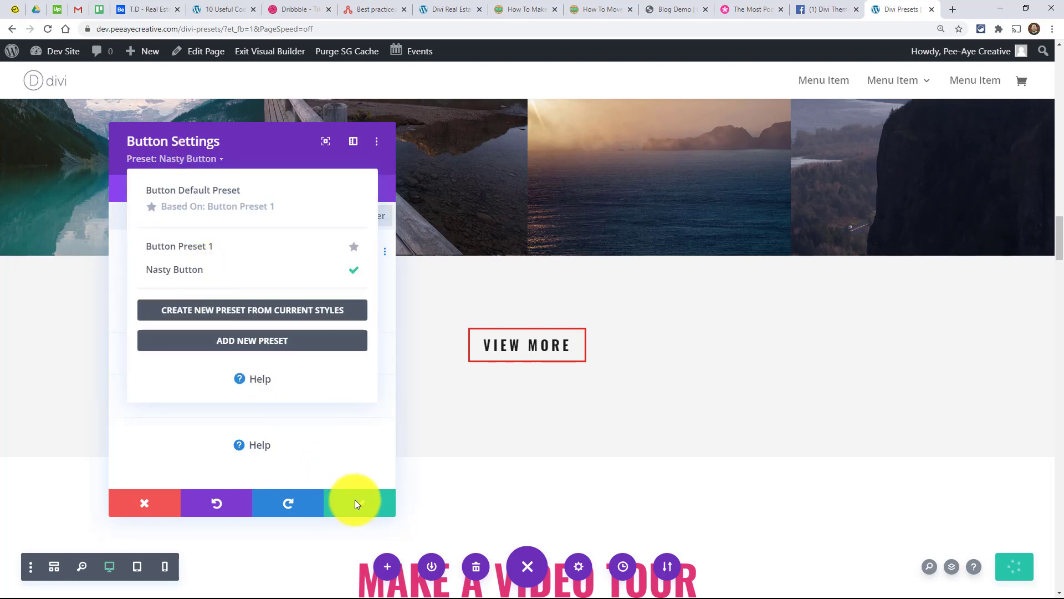
# Reset the View More button's custom border radius to the preset's 50px, and save its settings
pyautogui.click(210, 187)
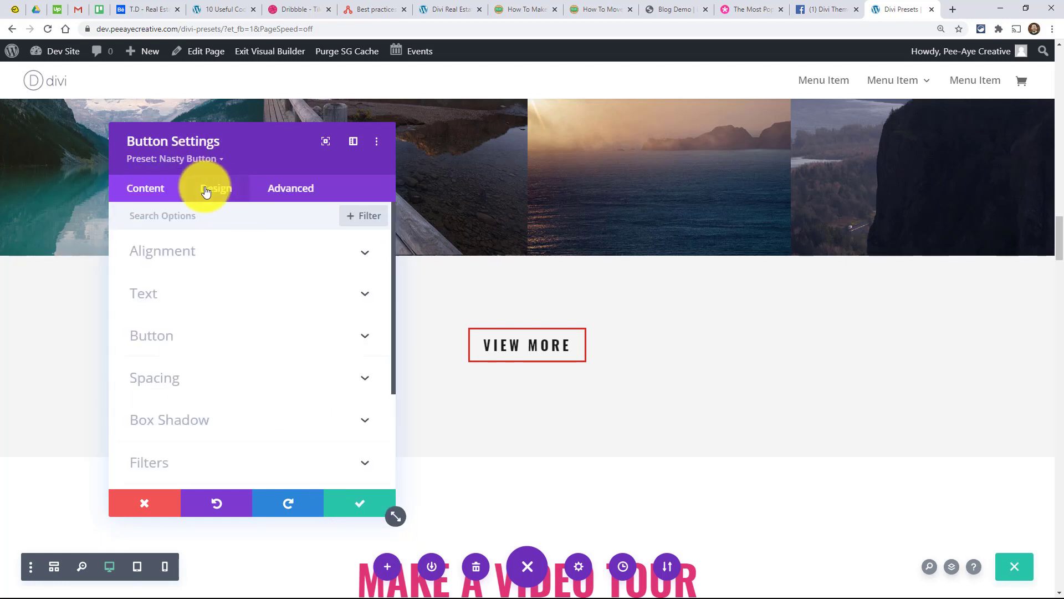
pyautogui.click(153, 338)
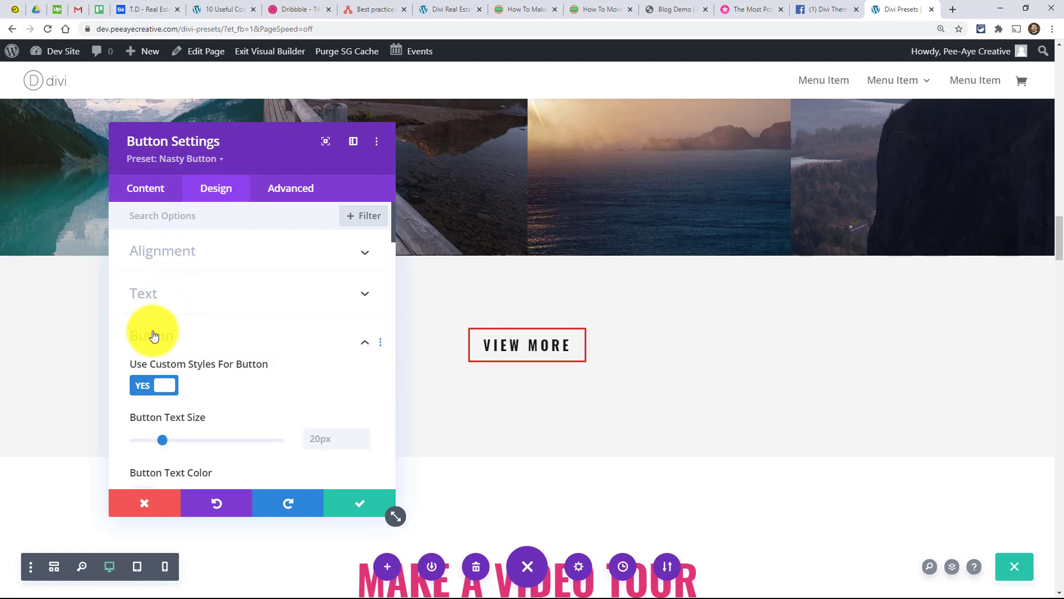
pyautogui.scroll(-6, 250, 357)
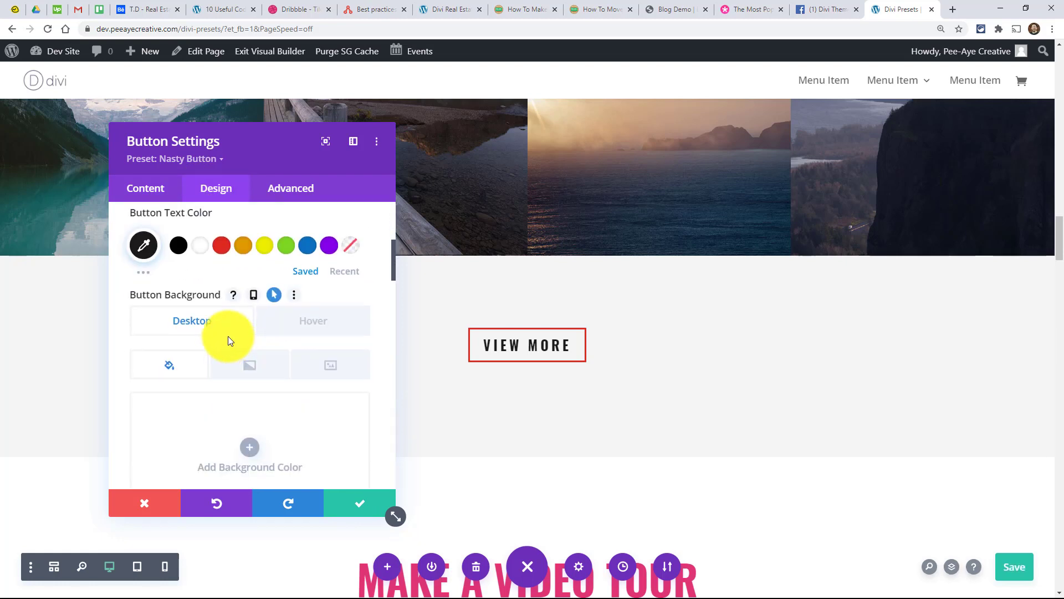
pyautogui.scroll(-4, 193, 294)
pyautogui.scroll(-4, 195, 305)
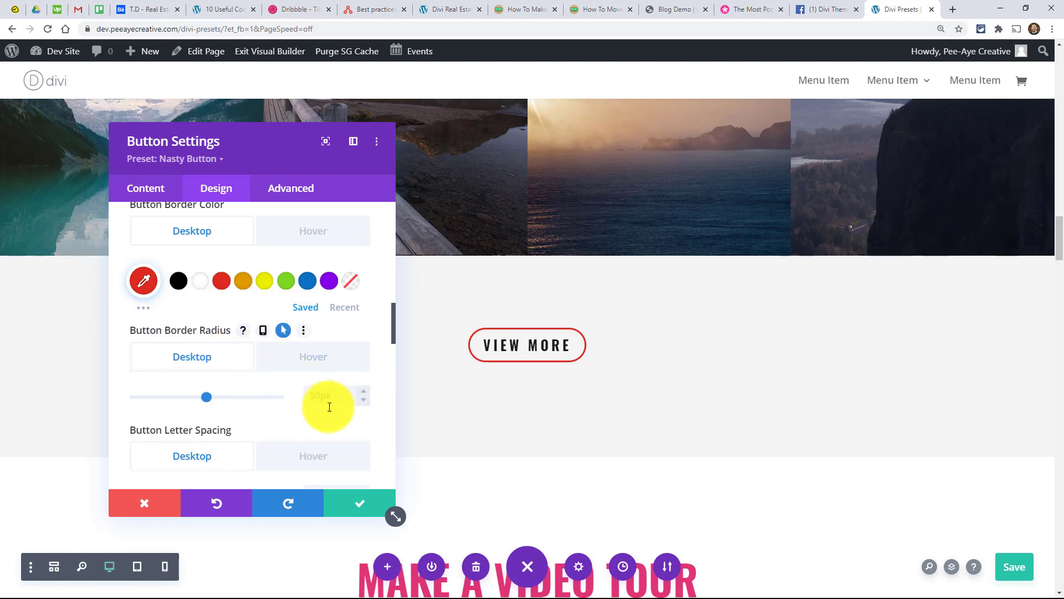
pyautogui.click(351, 505)
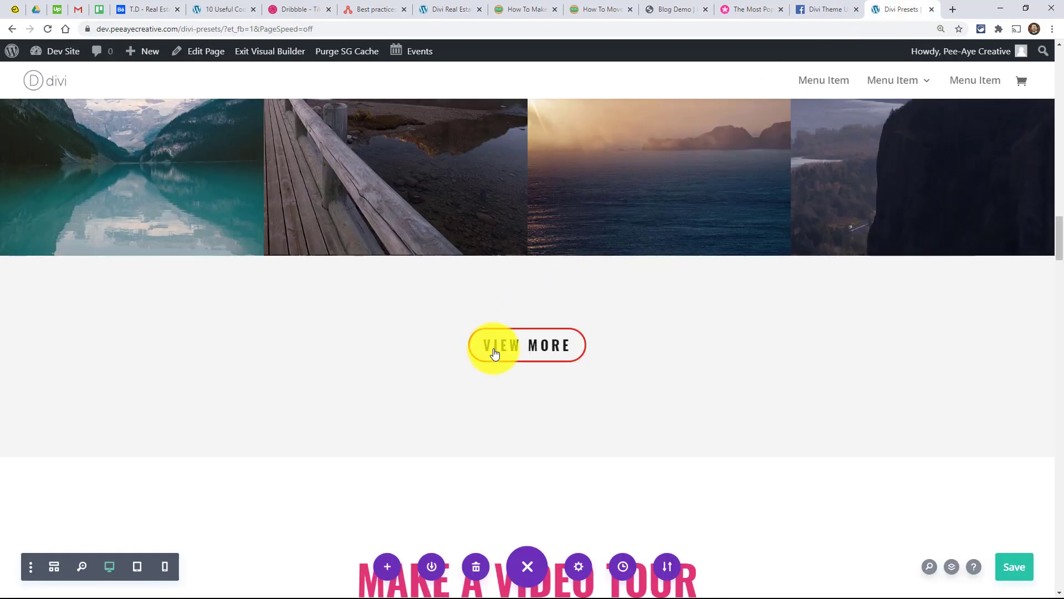
# Switch the View More button to the default preset for comparison, restore the Nasty Button preset, and save its settings
pyautogui.click(507, 345)
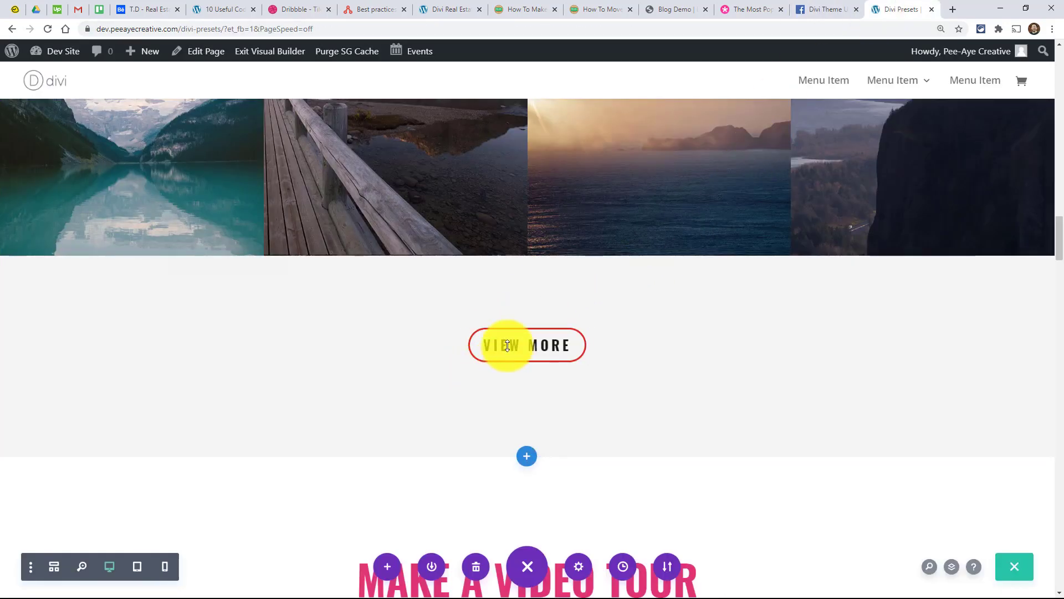
pyautogui.moveTo(505, 335)
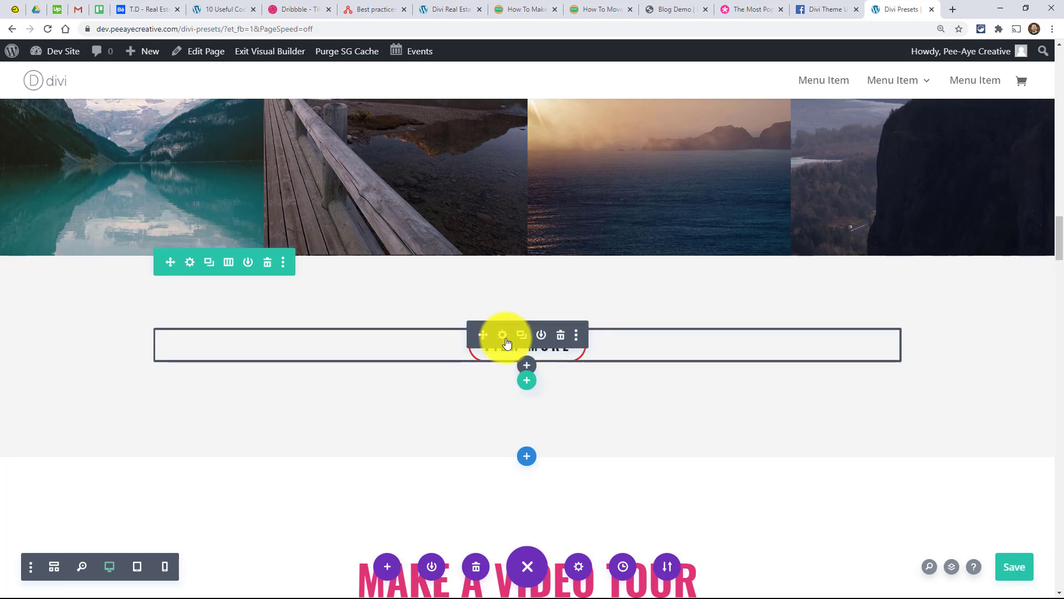
pyautogui.click(503, 335)
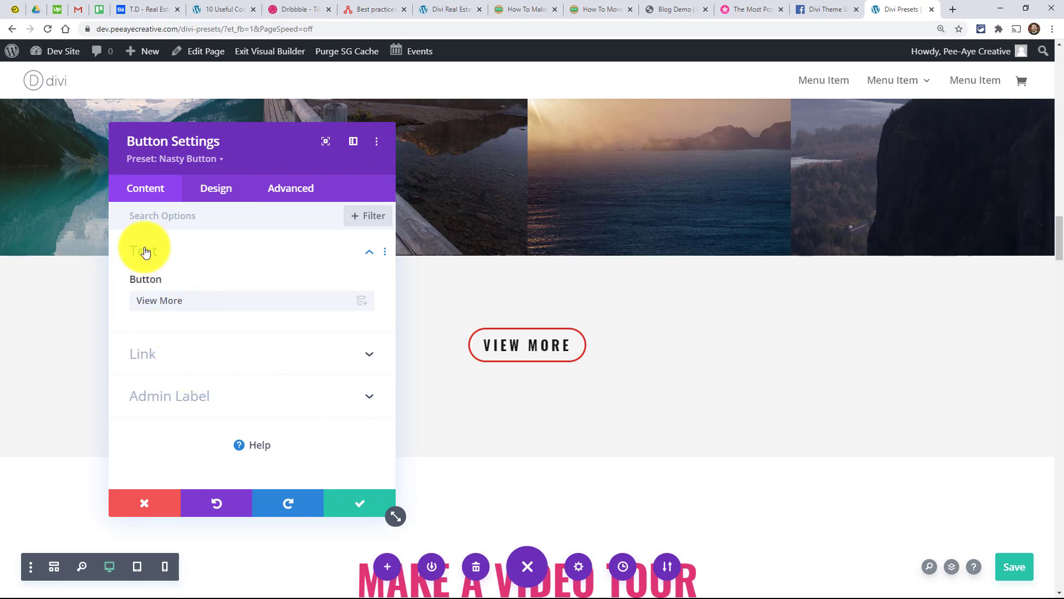
pyautogui.scroll(-3, 566, 401)
pyautogui.scroll(3, 520, 402)
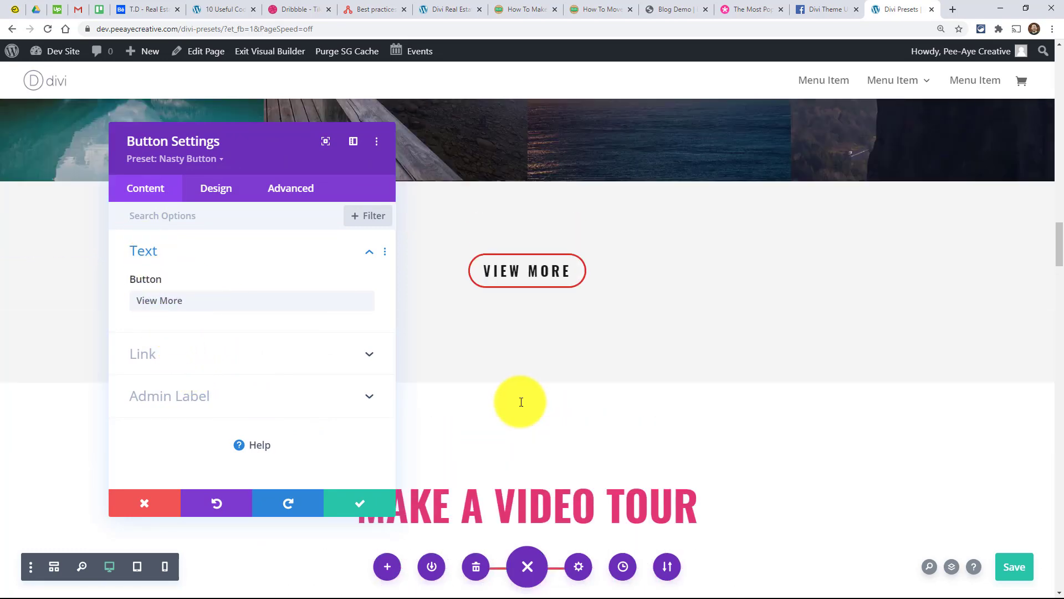
pyautogui.click(183, 159)
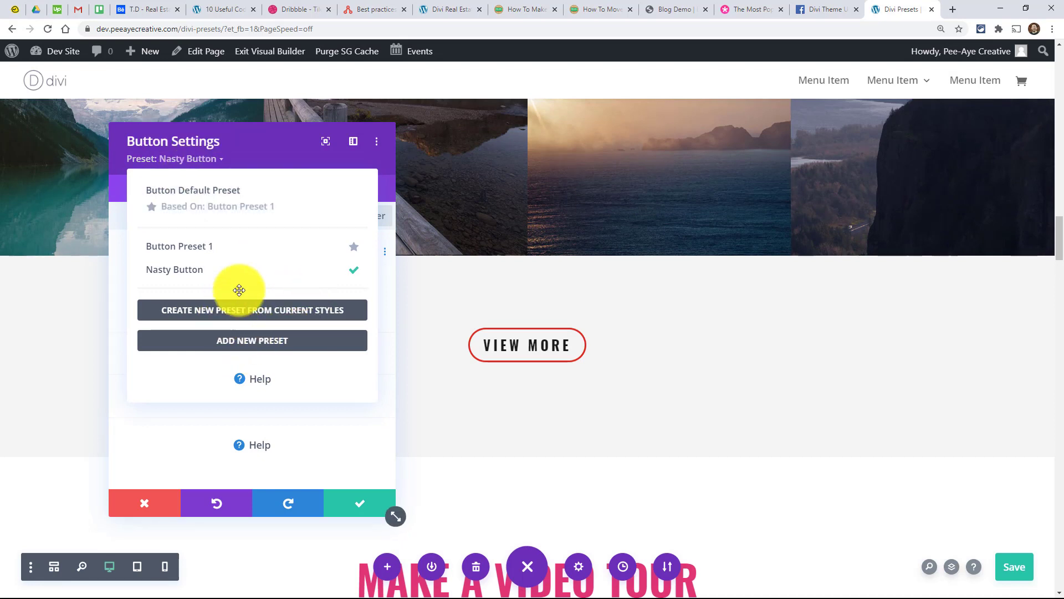
pyautogui.click(174, 276)
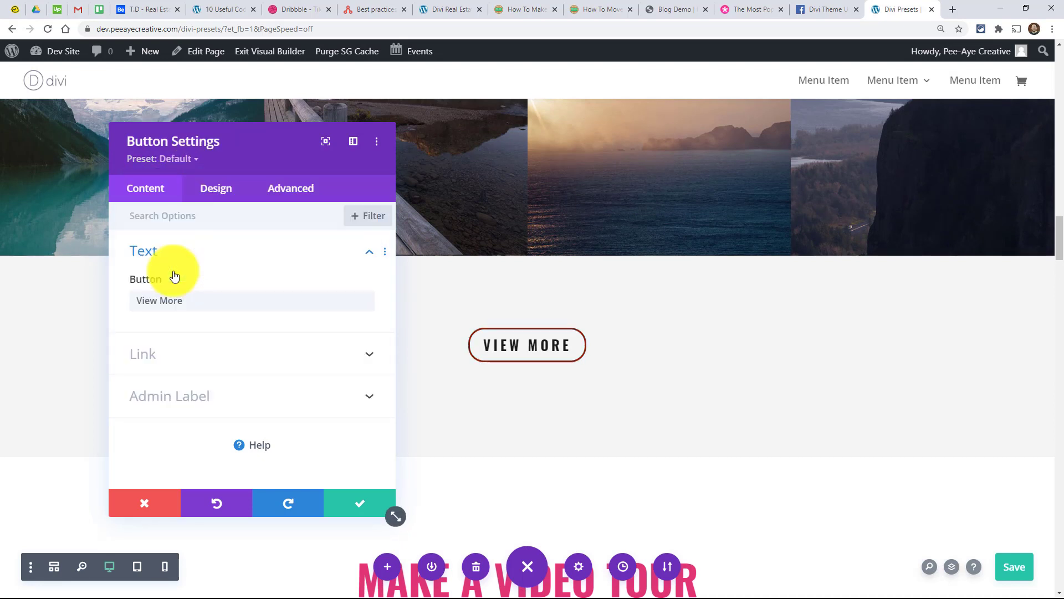
pyautogui.click(178, 160)
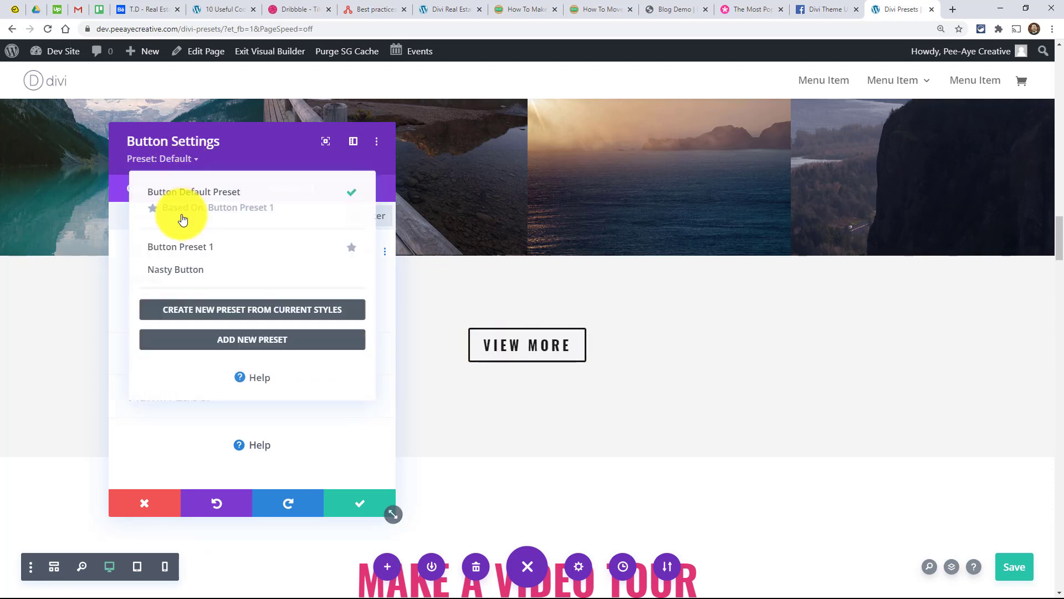
pyautogui.click(169, 271)
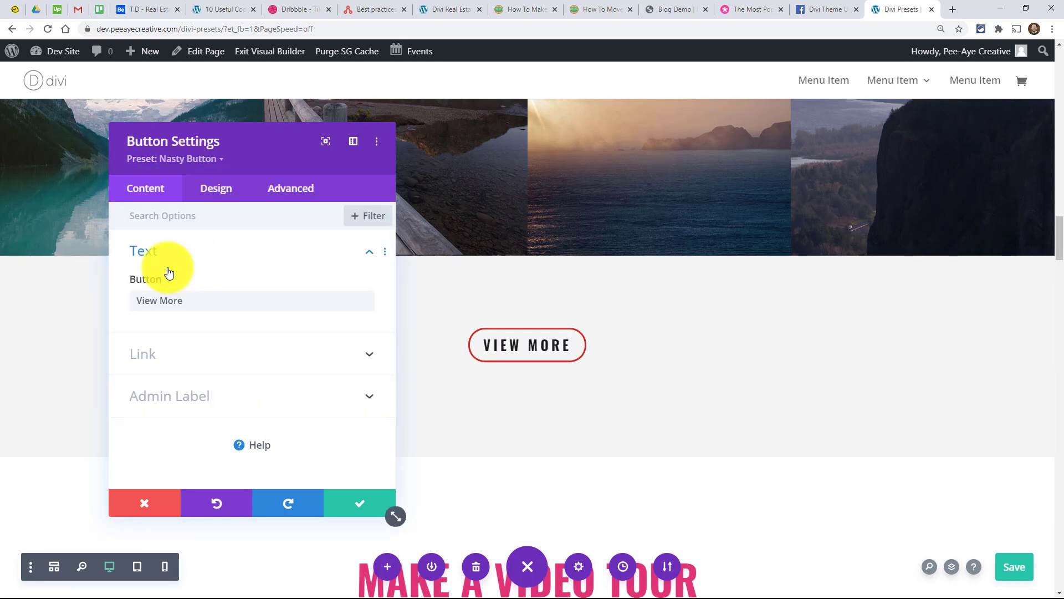
pyautogui.click(349, 504)
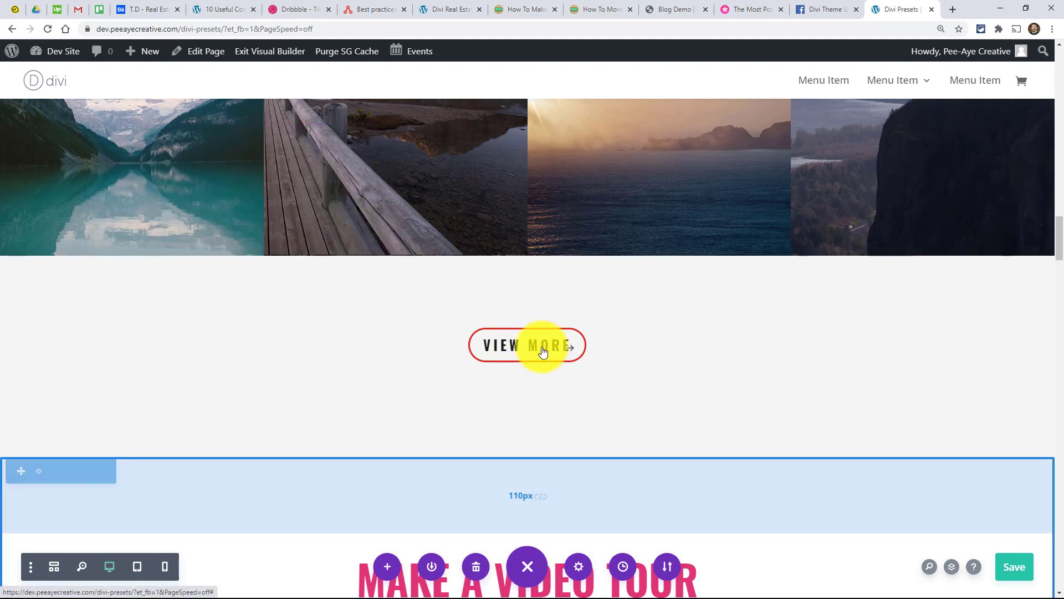
# Reset the View More button's module styles so that only the Nasty Button preset styles it
pyautogui.rightClick(505, 343)
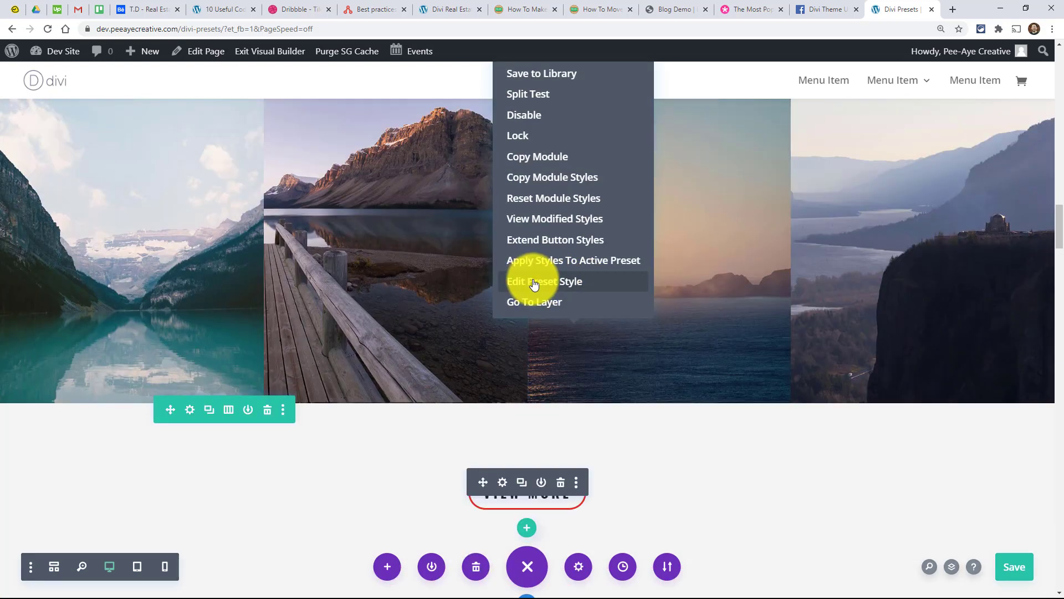
pyautogui.click(542, 206)
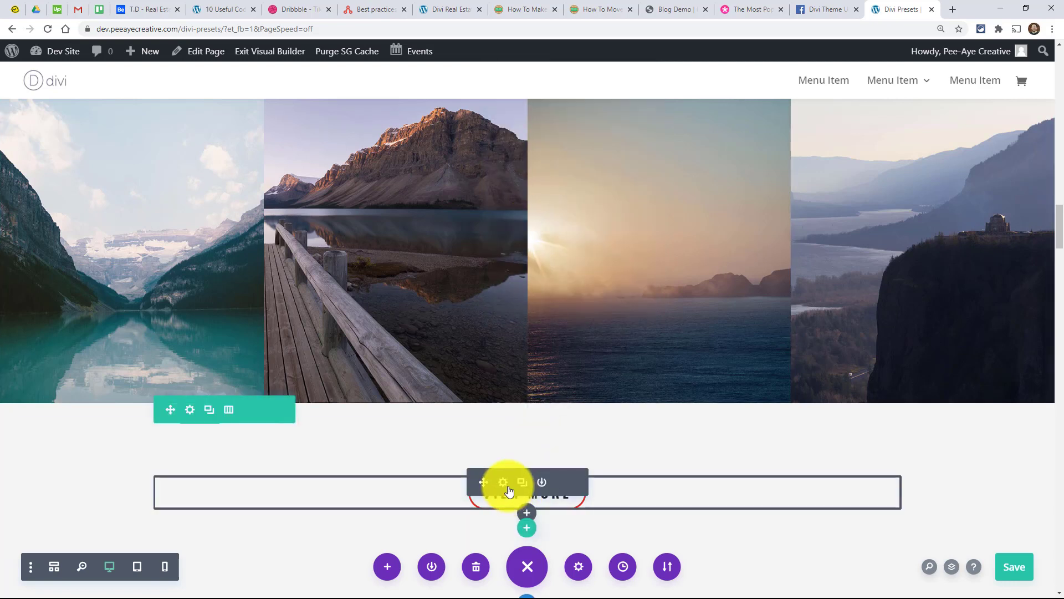
pyautogui.click(503, 485)
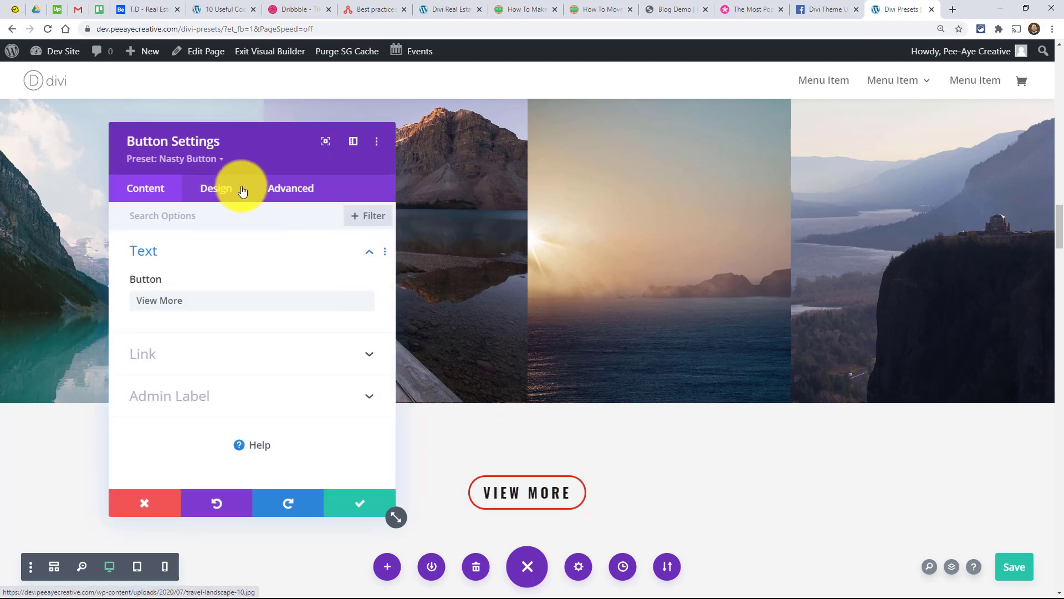
pyautogui.click(350, 502)
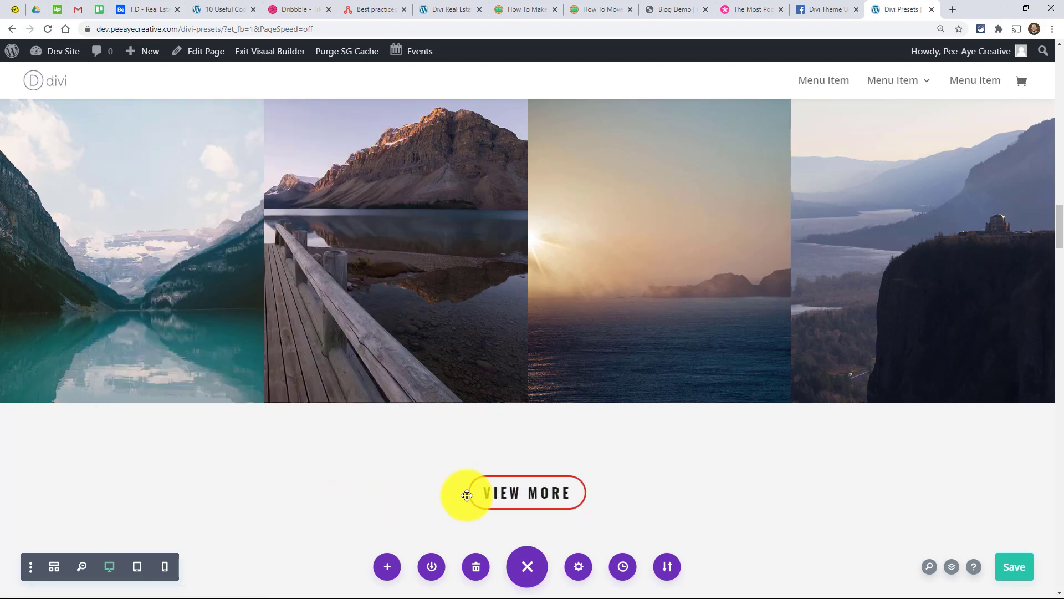
pyautogui.rightClick(509, 485)
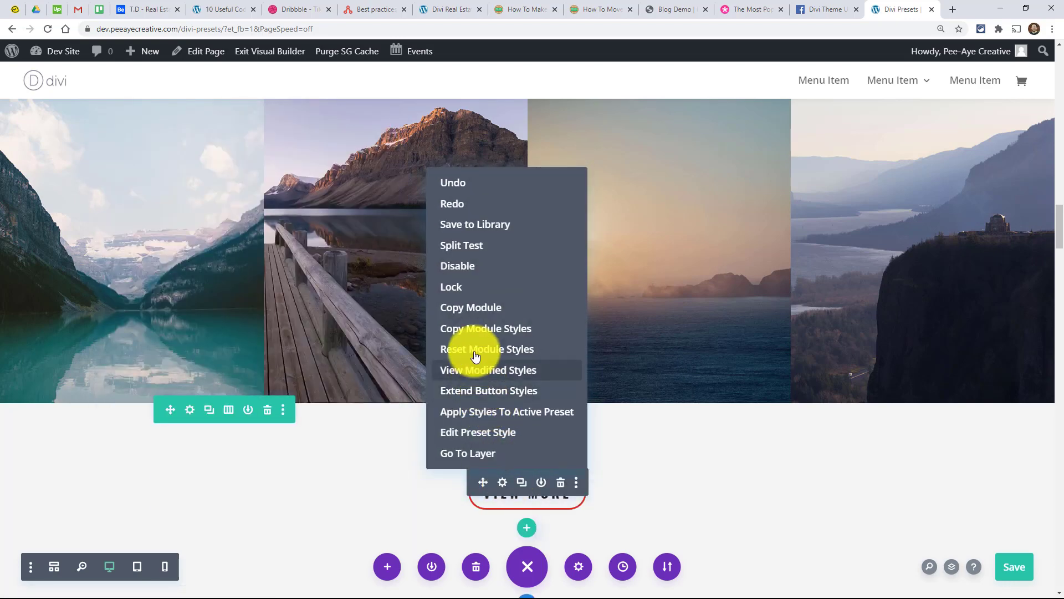
pyautogui.click(475, 359)
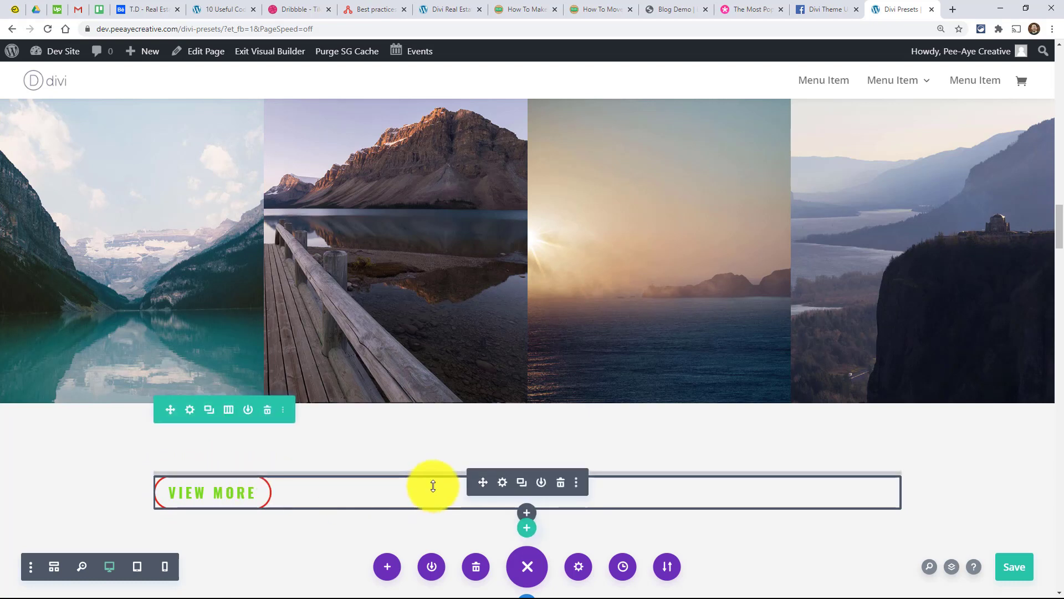
# Start making Nasty Button the site-wide default from the View More button's settings, cancel at the confirmation, and close the settings
pyautogui.click(501, 483)
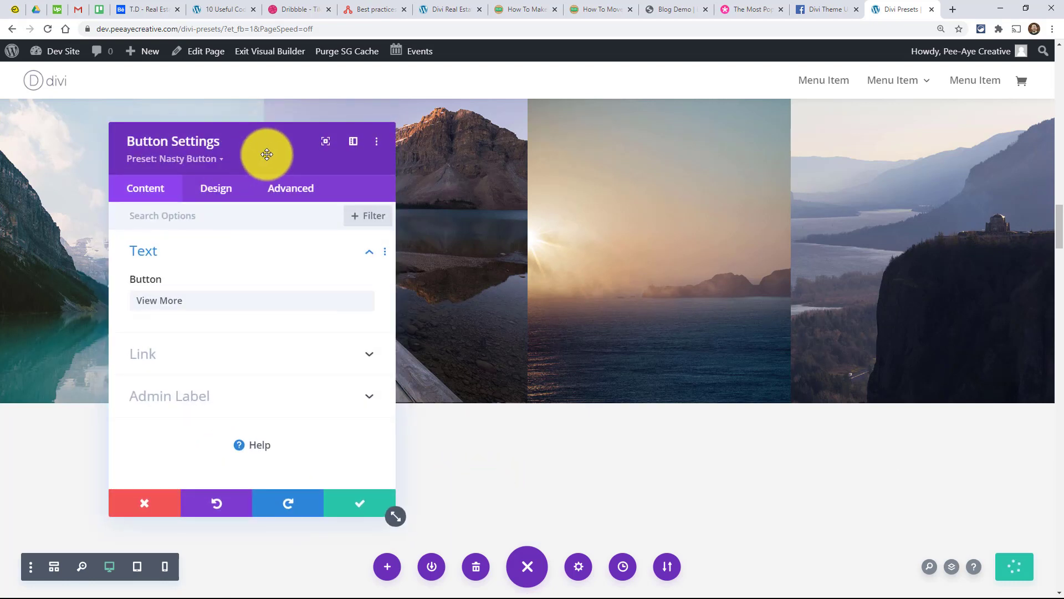
pyautogui.moveTo(267, 154); pyautogui.dragTo(453, 158)
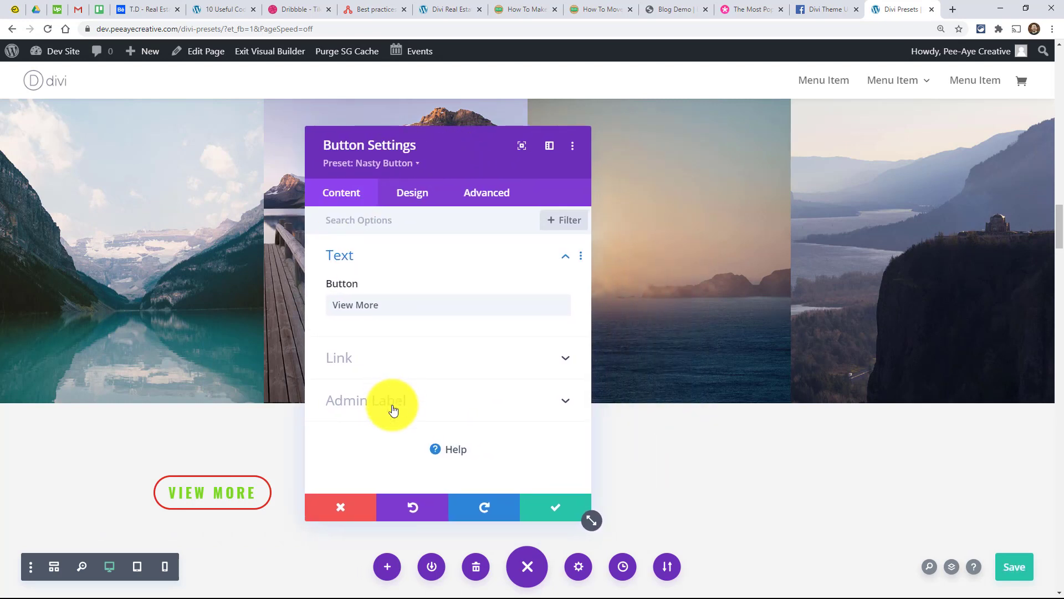
pyautogui.click(387, 169)
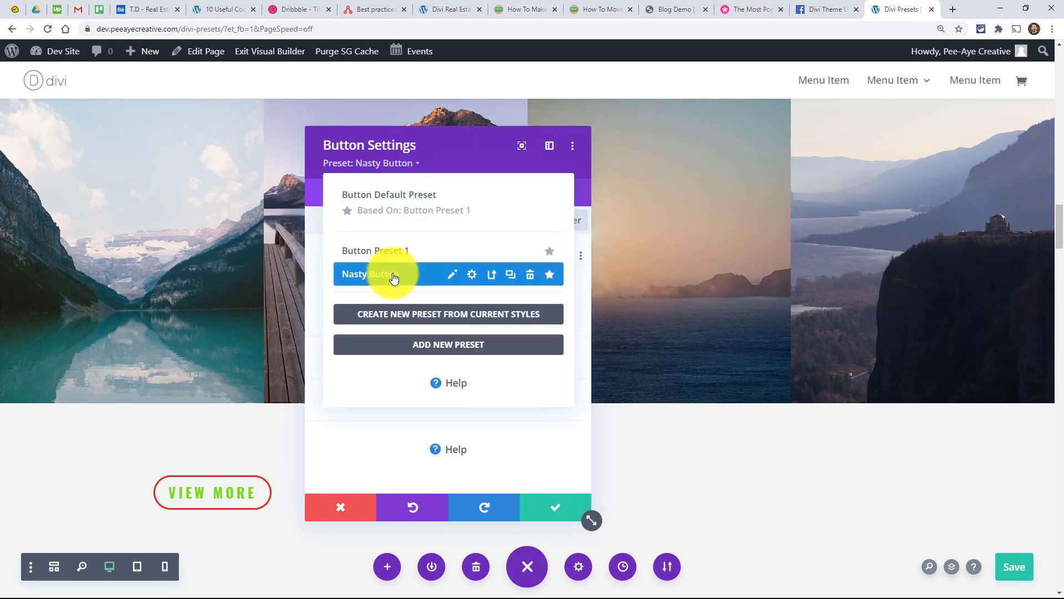
pyautogui.click(550, 275)
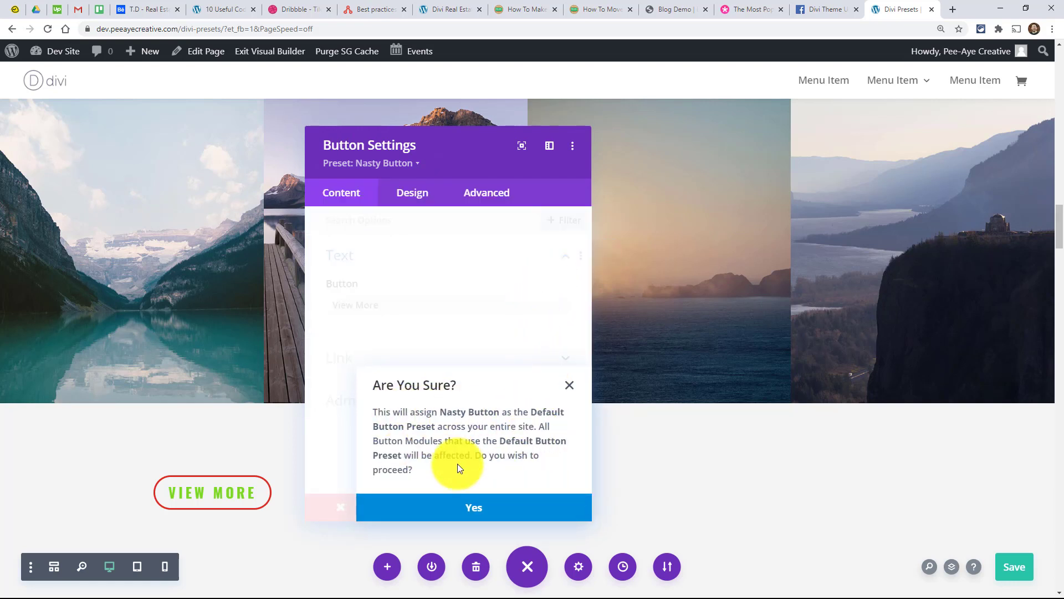
pyautogui.click(570, 384)
pyautogui.click(543, 500)
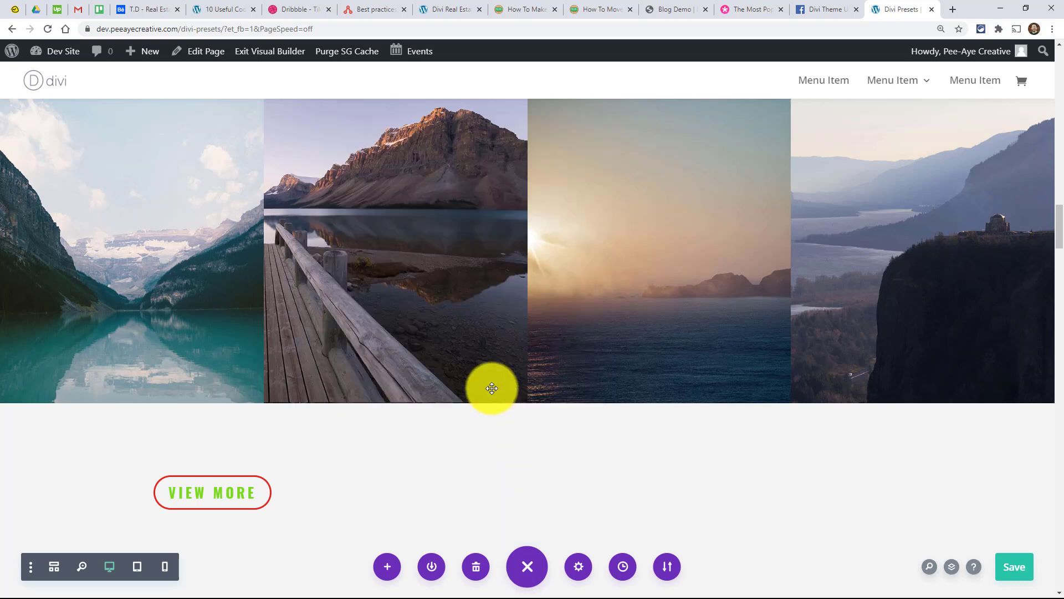
# Open the design settings of the Explore The World fullwidth header and look through its styling groups
pyautogui.scroll(15, 479, 367)
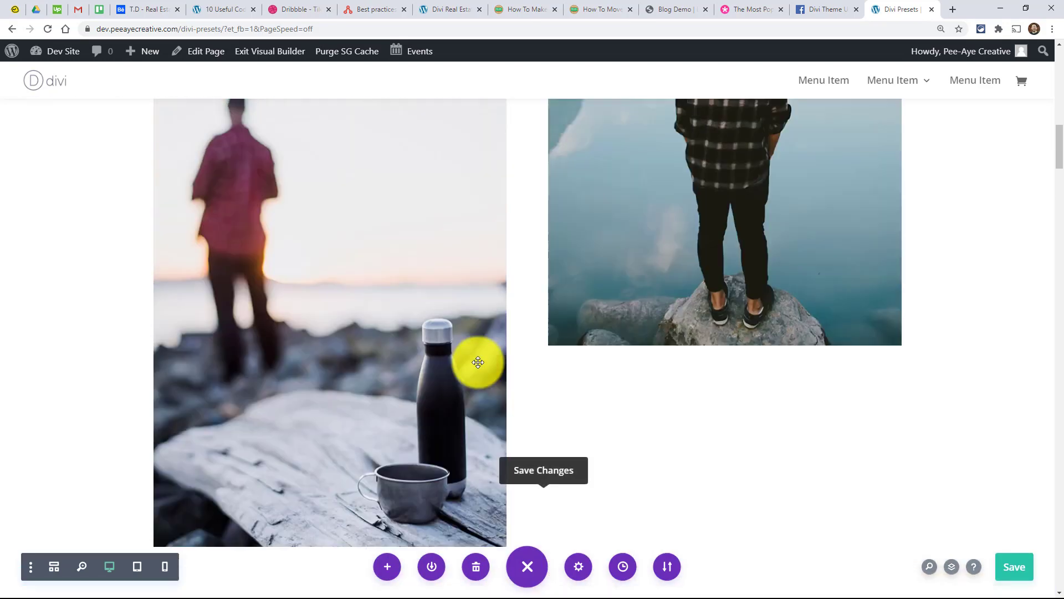
pyautogui.scroll(10, 478, 362)
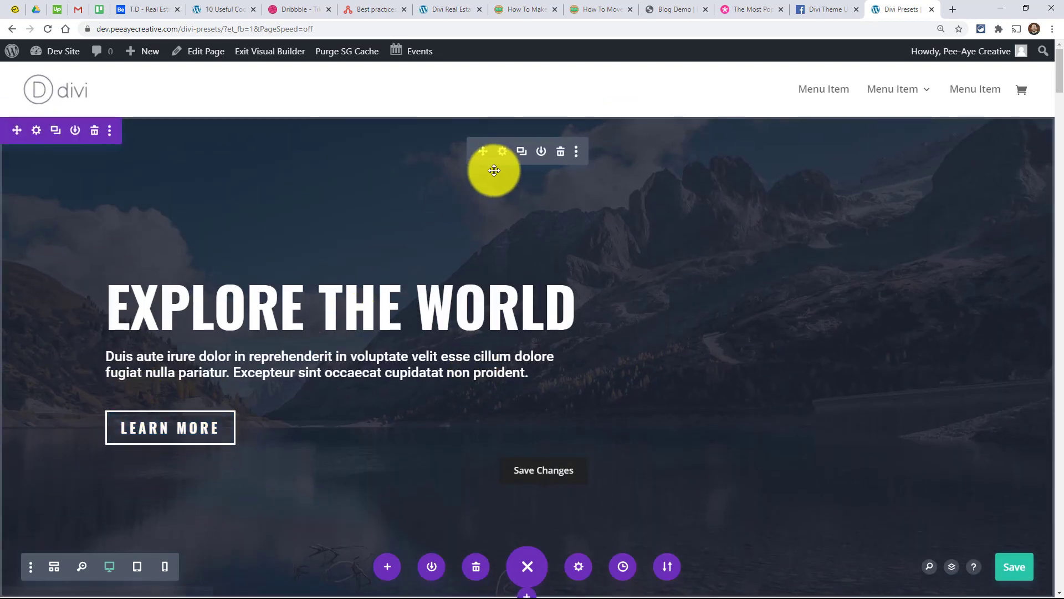
pyautogui.click(503, 153)
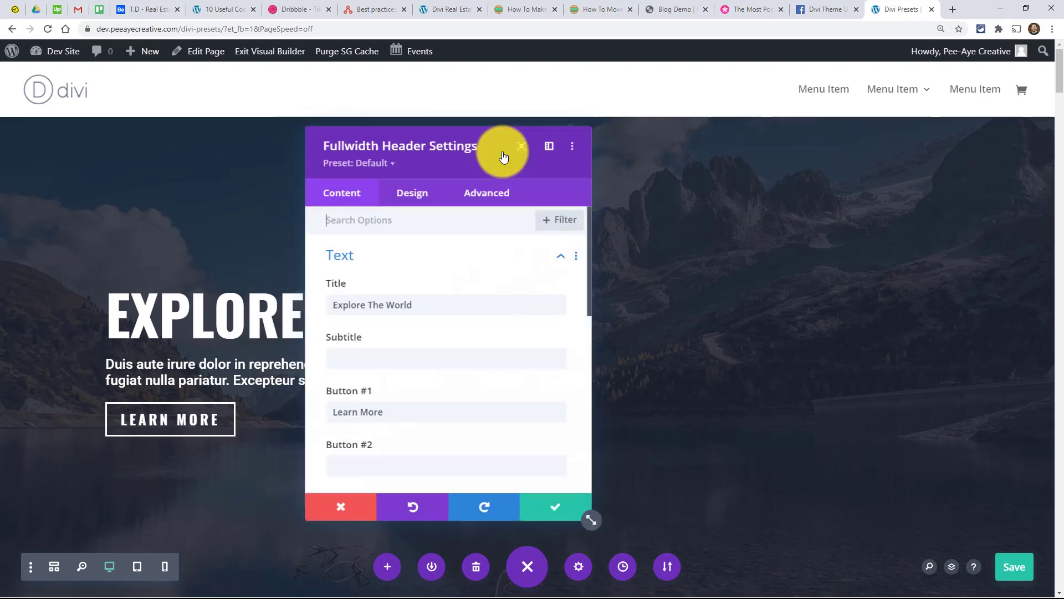
pyautogui.click(409, 198)
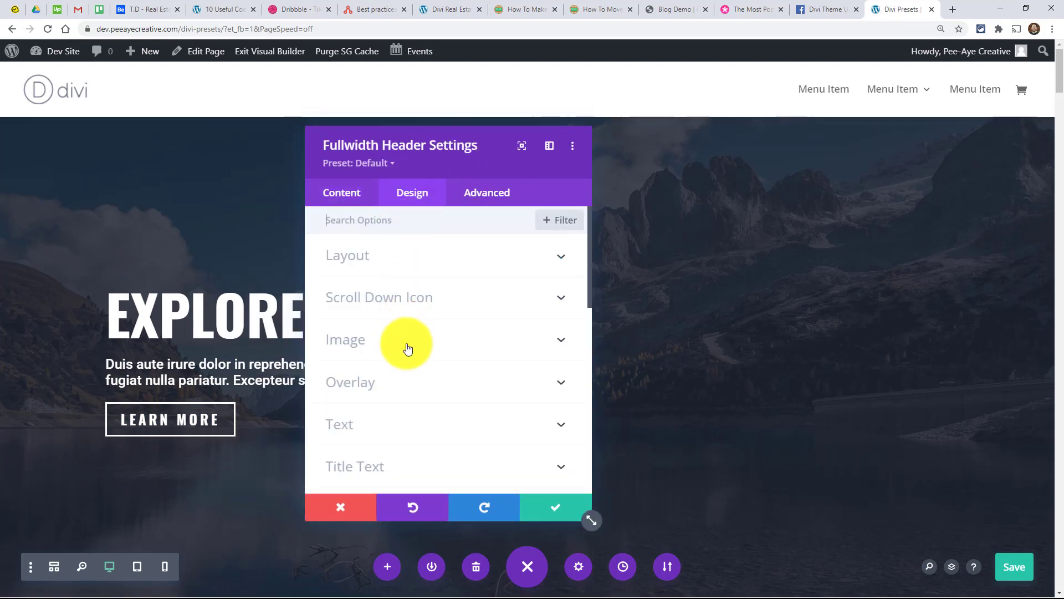
pyautogui.scroll(-4, 401, 358)
pyautogui.scroll(-3, 374, 383)
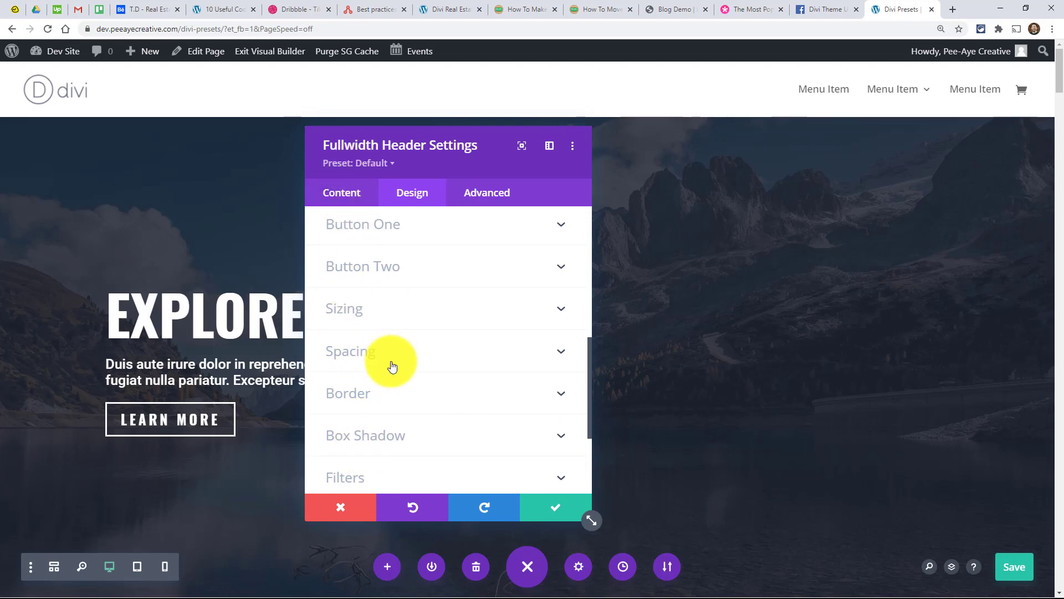
pyautogui.scroll(-2, 389, 365)
pyautogui.scroll(-2, 385, 361)
pyautogui.scroll(6, 392, 340)
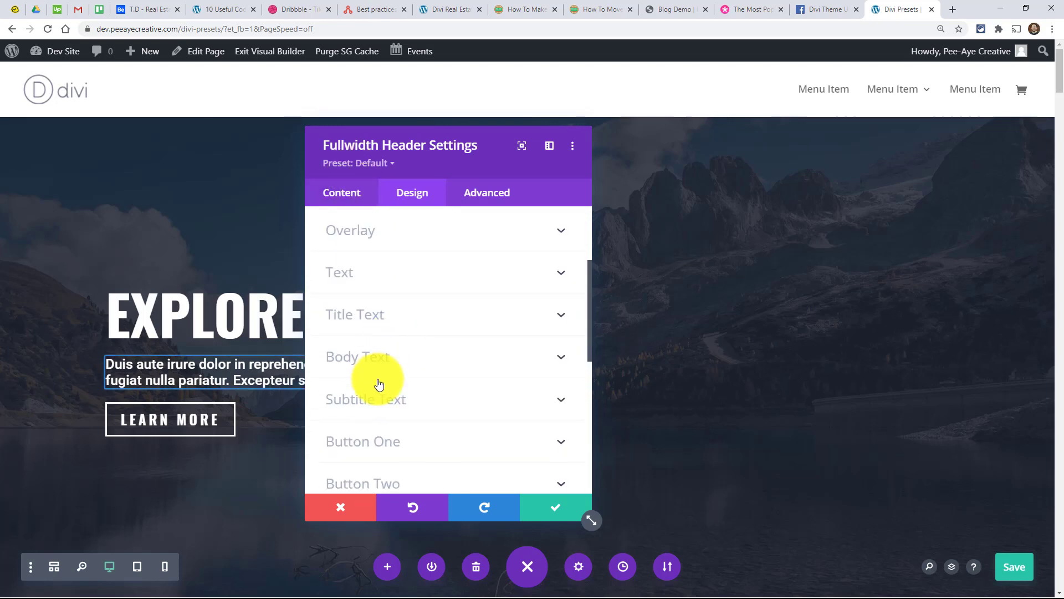
# Examine the header's Button One color, background, border width, border color and border radius options, and close the settings
pyautogui.click(395, 453)
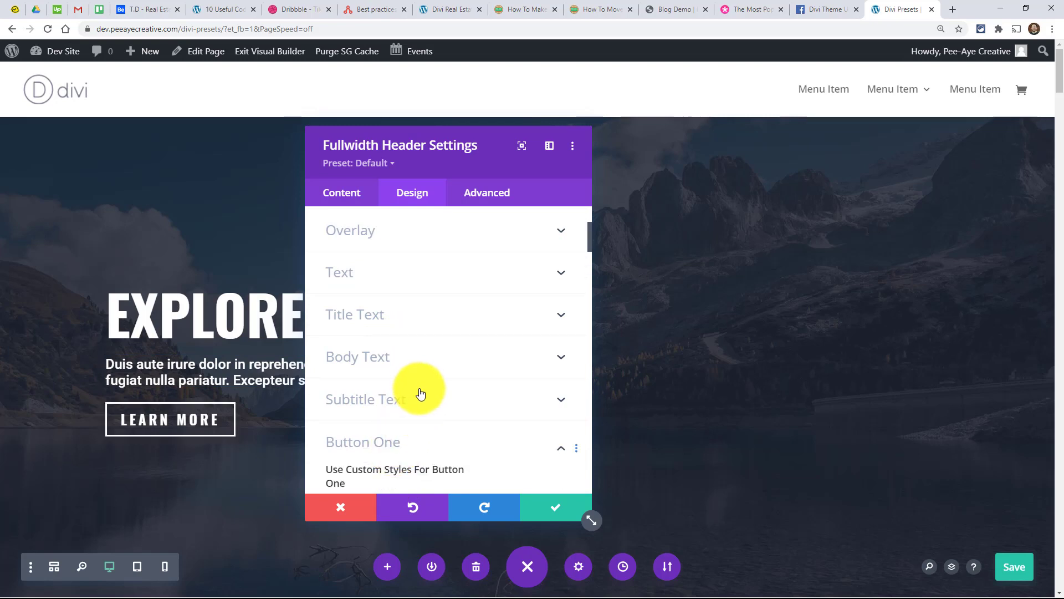
pyautogui.scroll(-5, 418, 388)
pyautogui.scroll(-3, 433, 405)
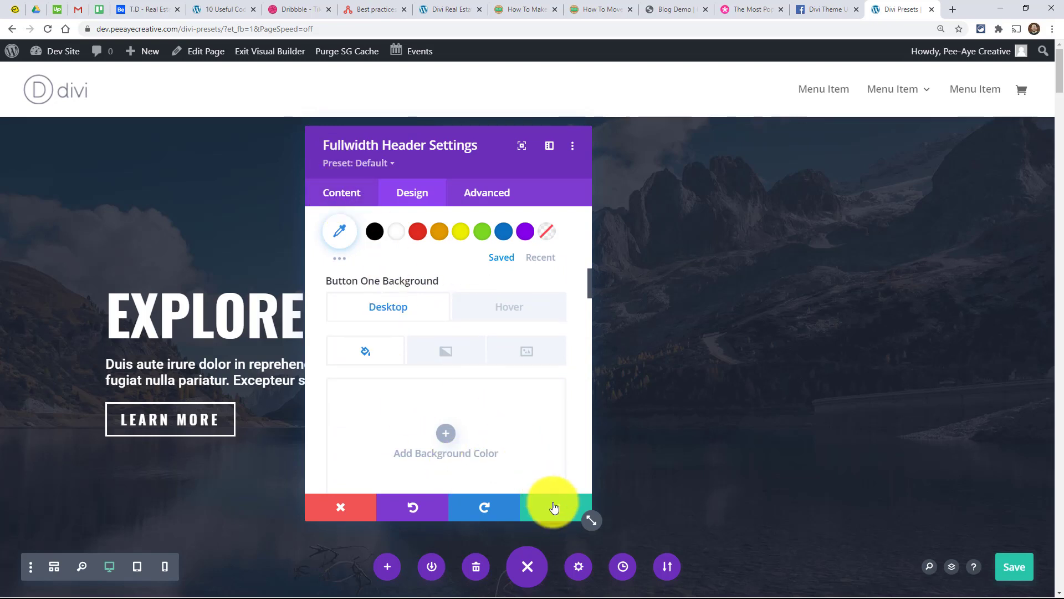
pyautogui.scroll(-1, 369, 327)
pyautogui.scroll(-3, 369, 327)
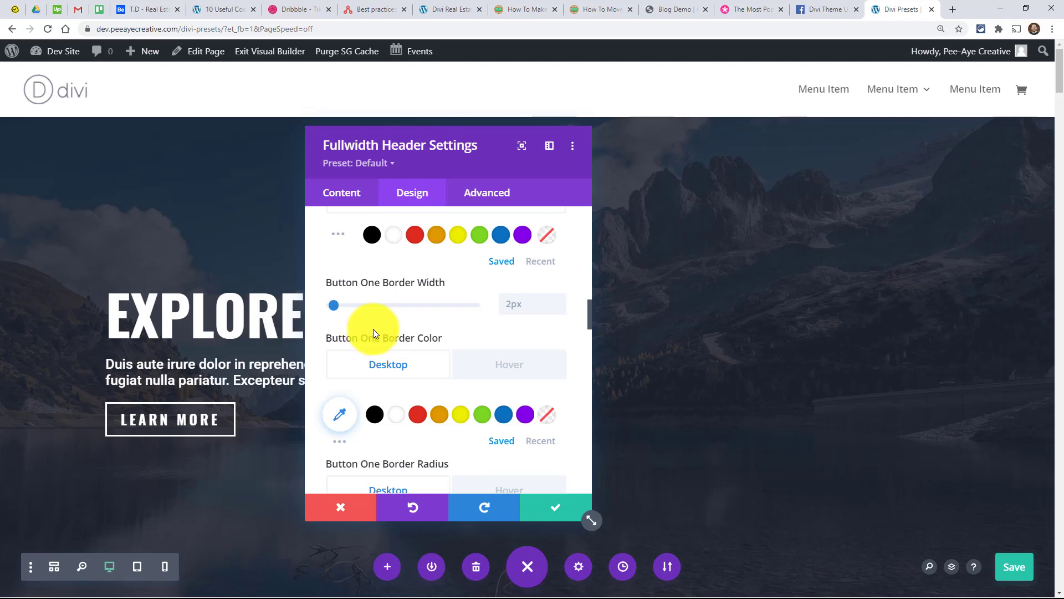
pyautogui.scroll(-2, 373, 328)
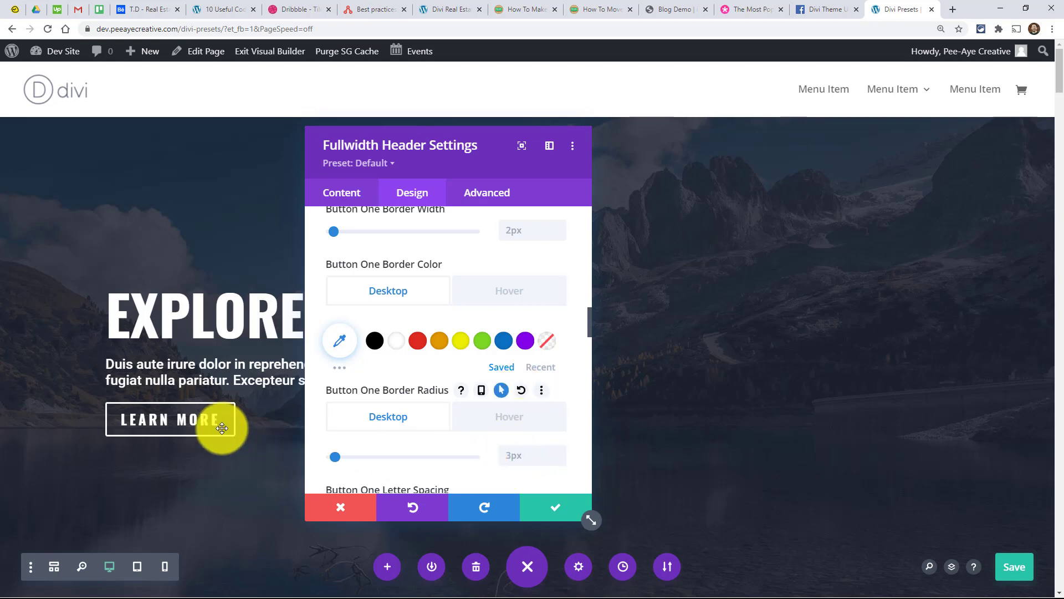
pyautogui.click(542, 509)
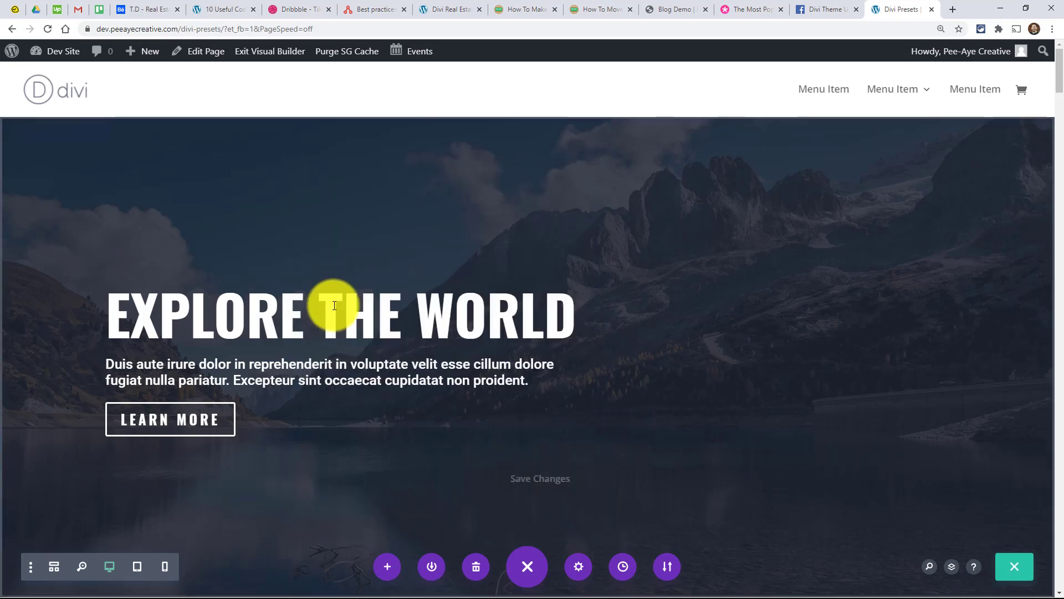
# Add a new preset named Green Divider from the red divider above the paragraph, and check the divider preset list
pyautogui.scroll(-2, 327, 308)
pyautogui.scroll(-10, 332, 312)
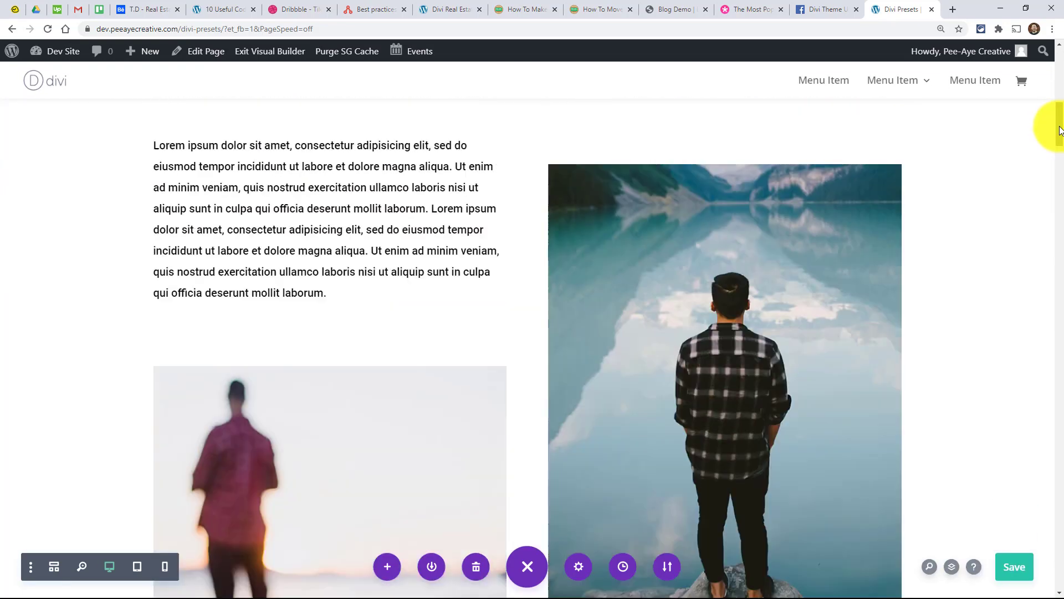
pyautogui.scroll(3, 1061, 123)
pyautogui.scroll(-1, 1061, 123)
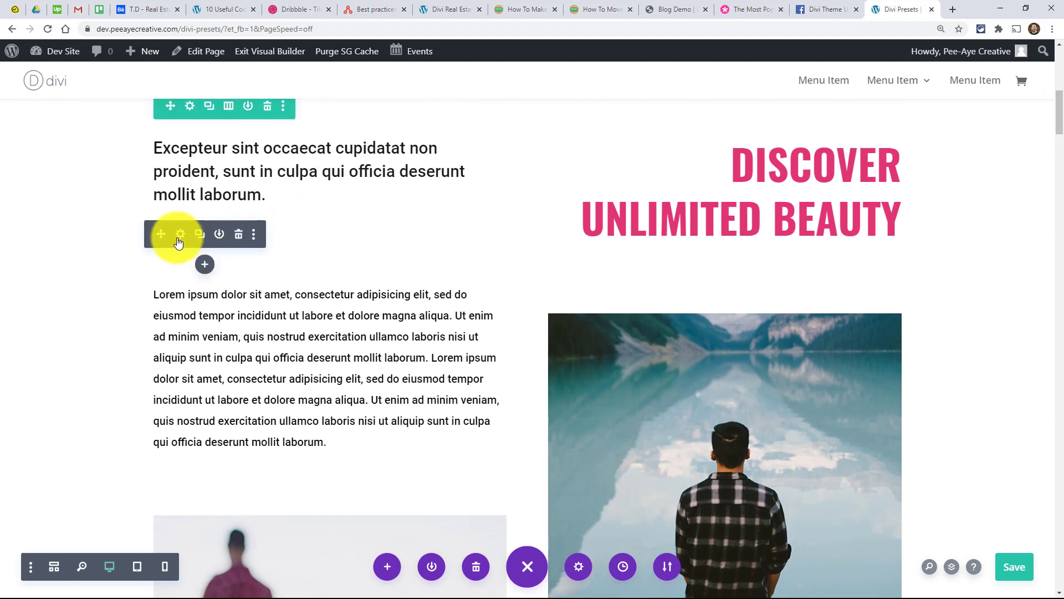
pyautogui.click(179, 239)
pyautogui.moveTo(416, 147); pyautogui.dragTo(454, 154)
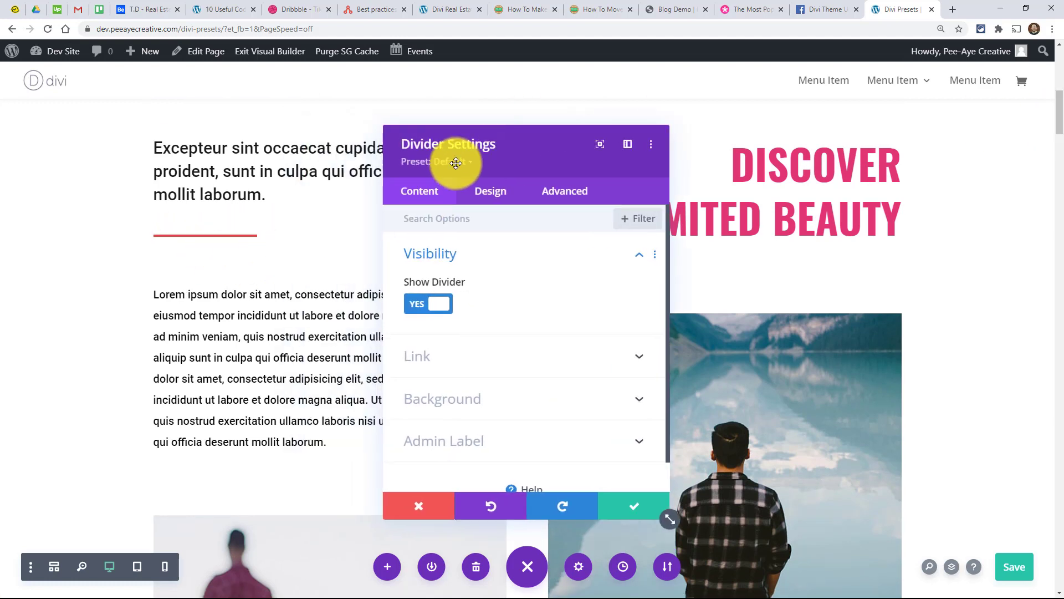
pyautogui.click(434, 164)
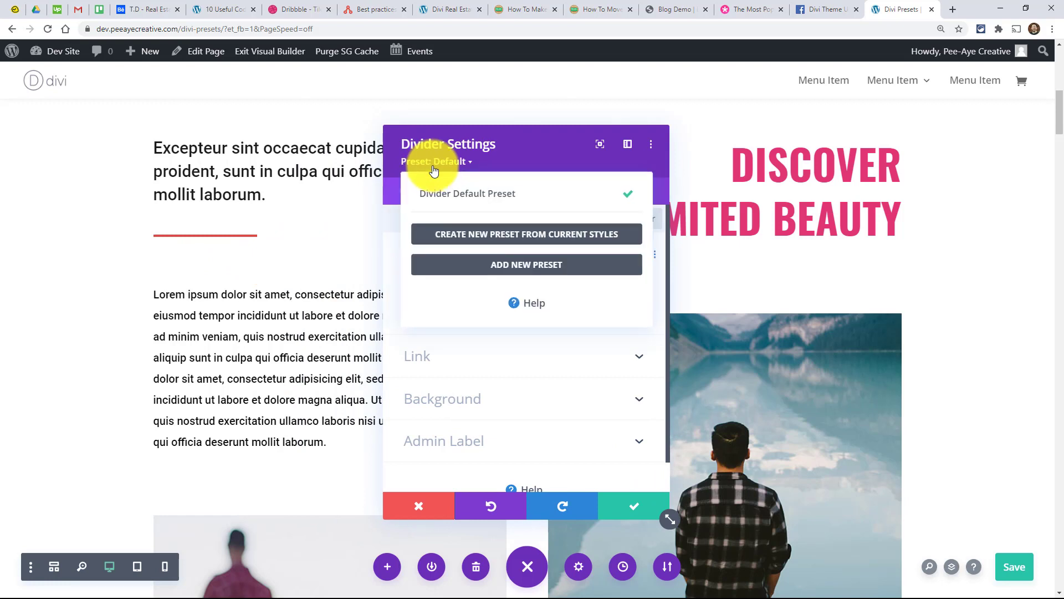
pyautogui.click(499, 262)
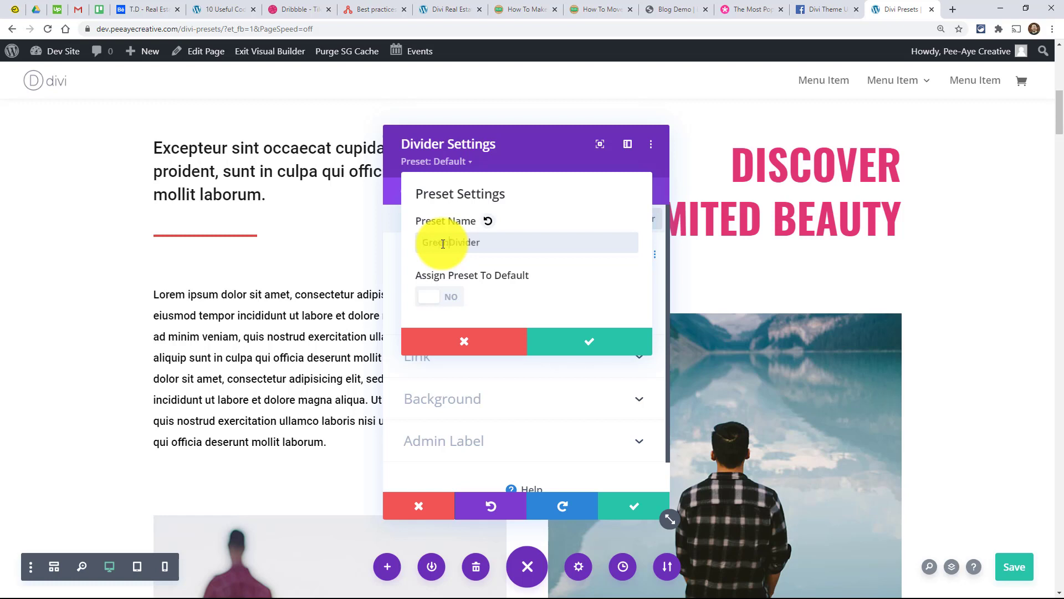
pyautogui.click(574, 341)
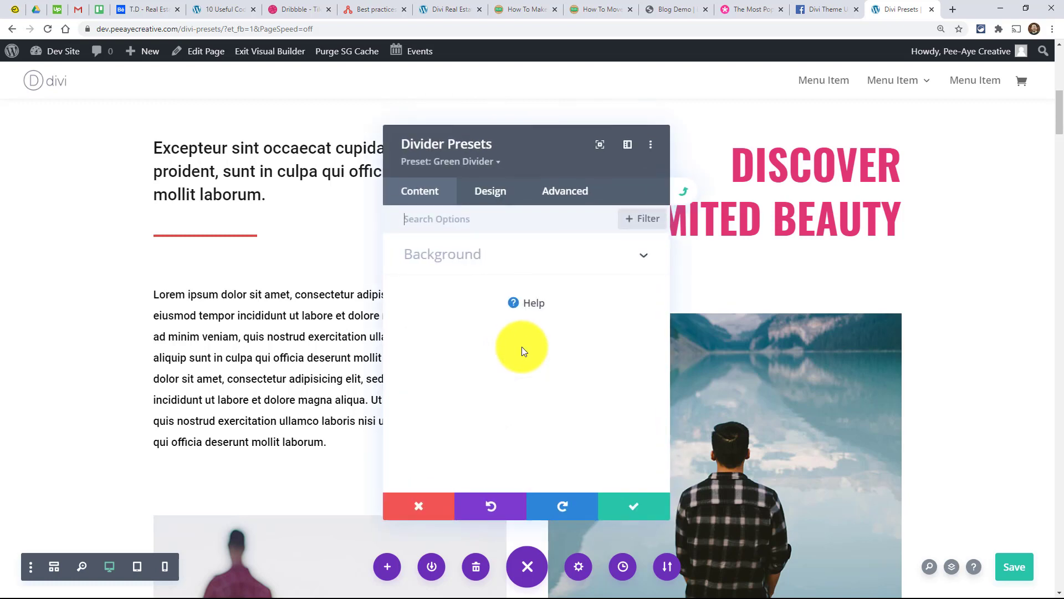
pyautogui.click(474, 162)
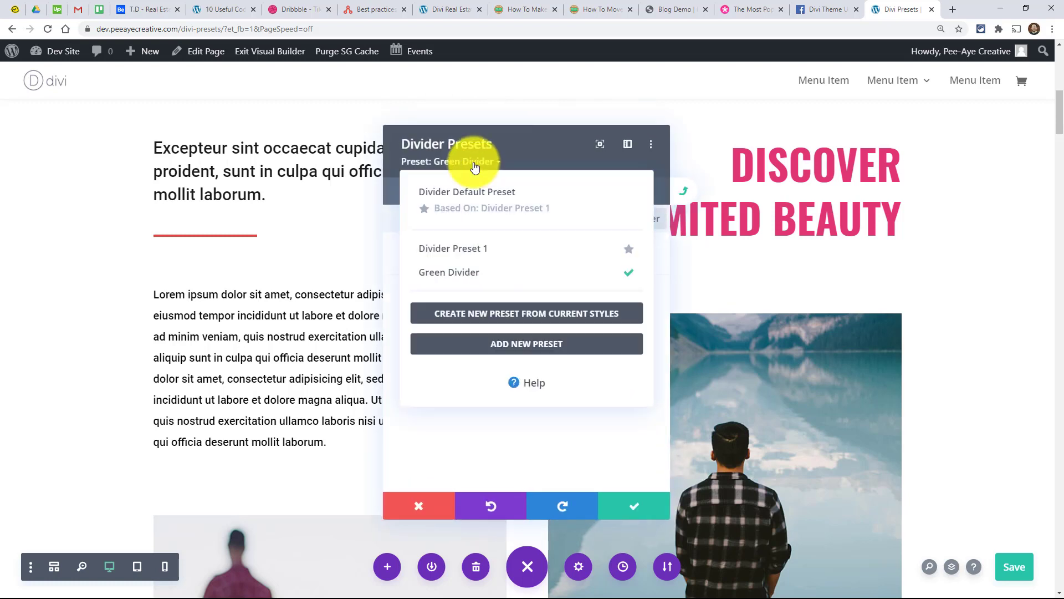
pyautogui.click(537, 146)
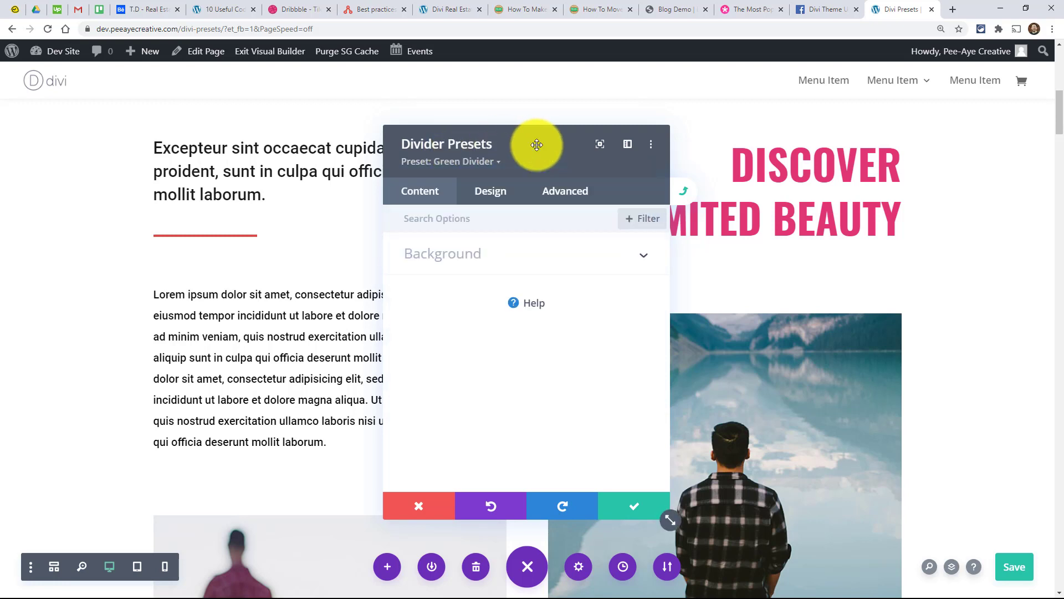
# Set the Green Divider preset's line color to green #7cda24 and save the preset
pyautogui.click(488, 195)
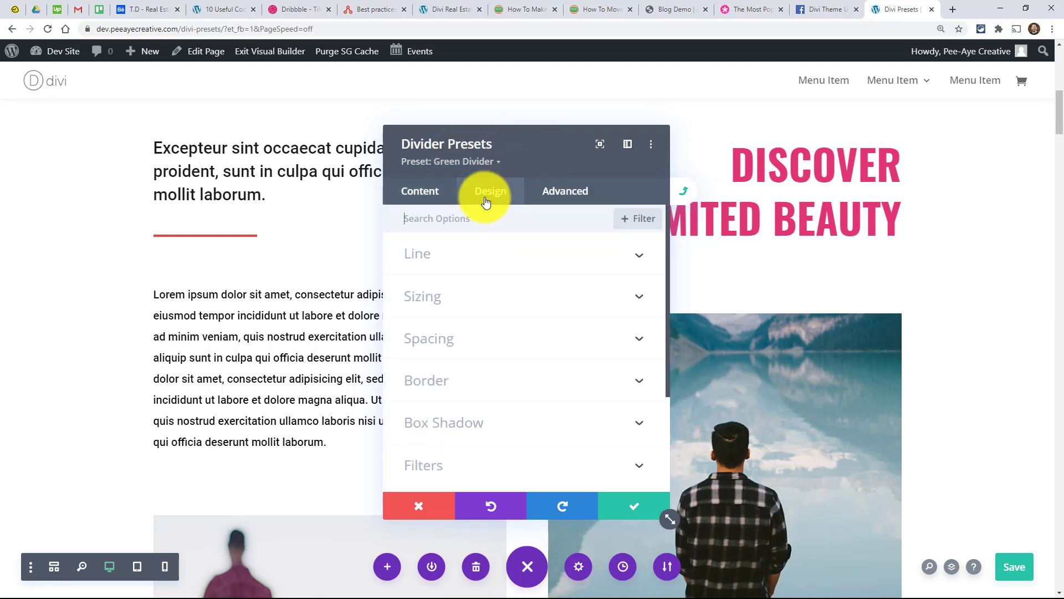
pyautogui.click(439, 260)
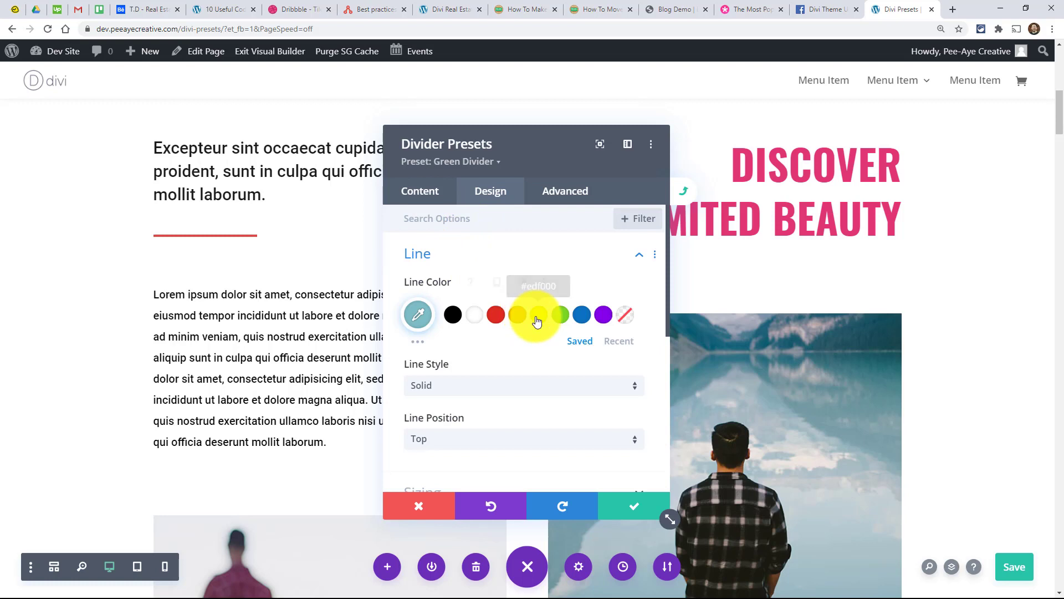
pyautogui.click(560, 315)
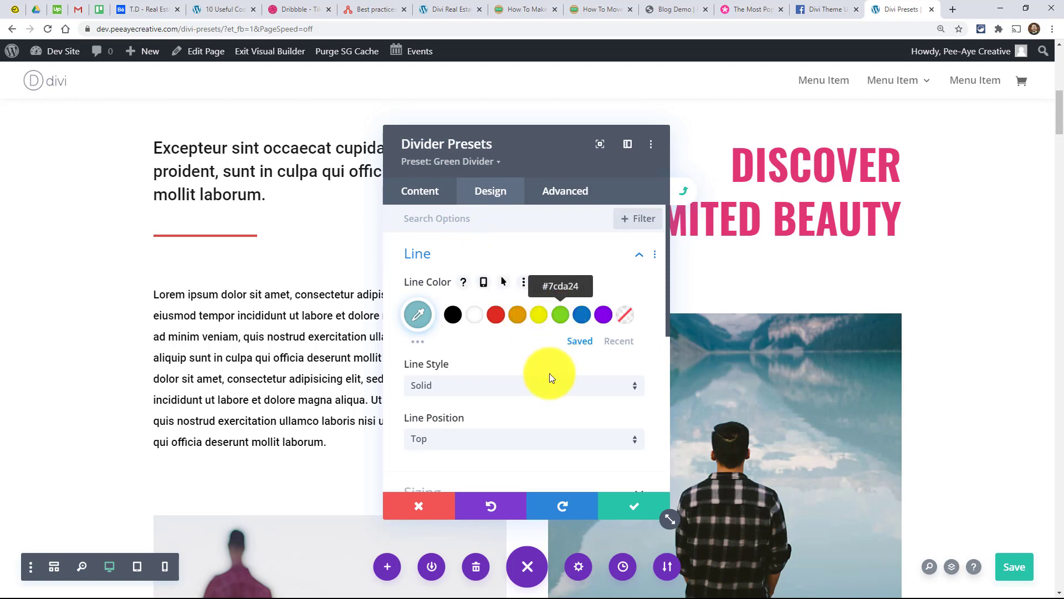
pyautogui.click(629, 505)
pyautogui.click(612, 506)
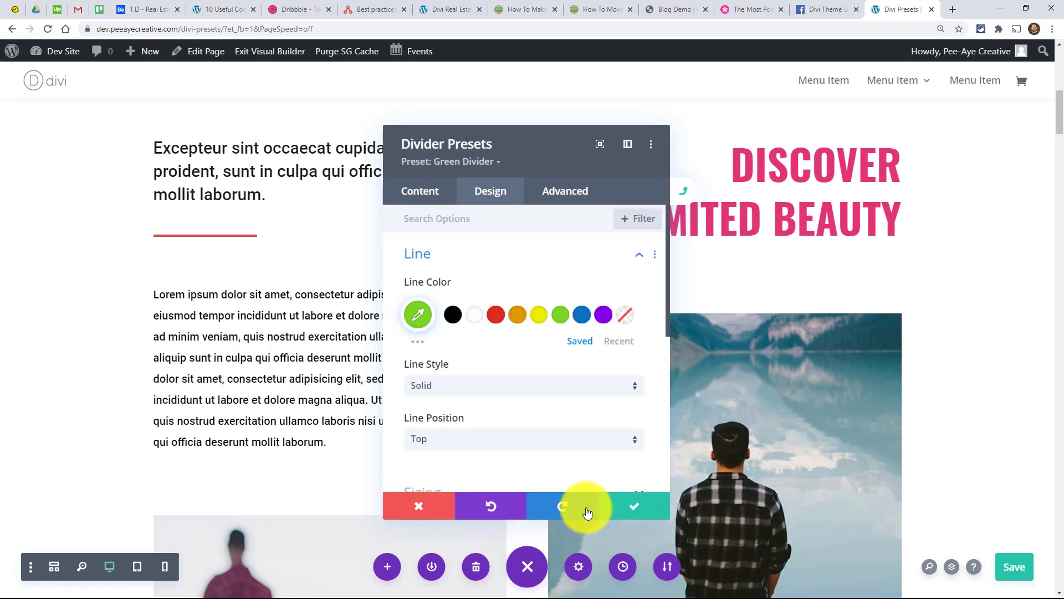
pyautogui.click(623, 505)
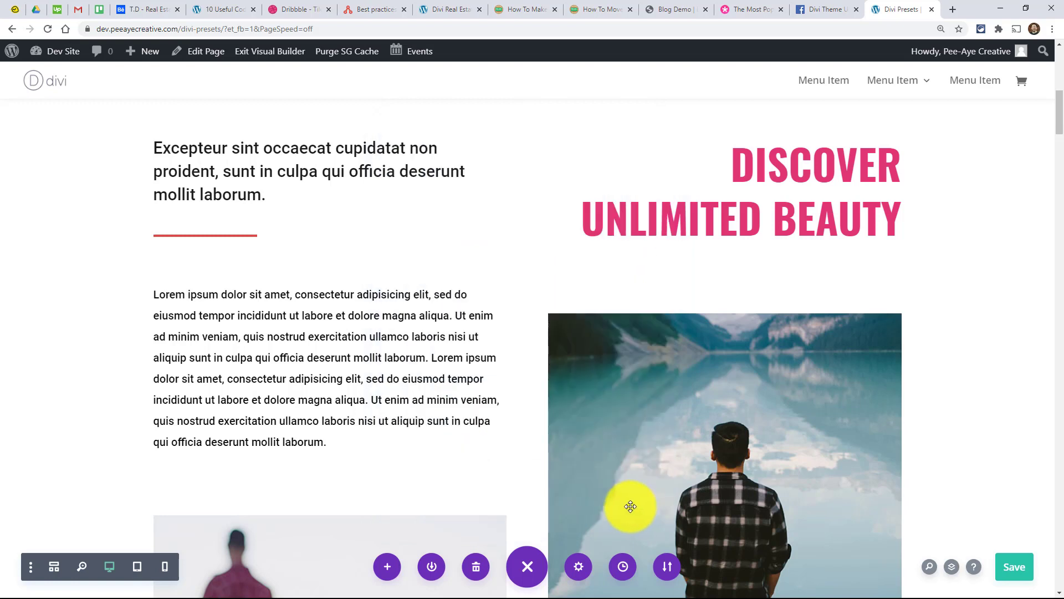
# Insert a new Divider module directly below the Lorem ipsum paragraph
pyautogui.moveTo(245, 231)
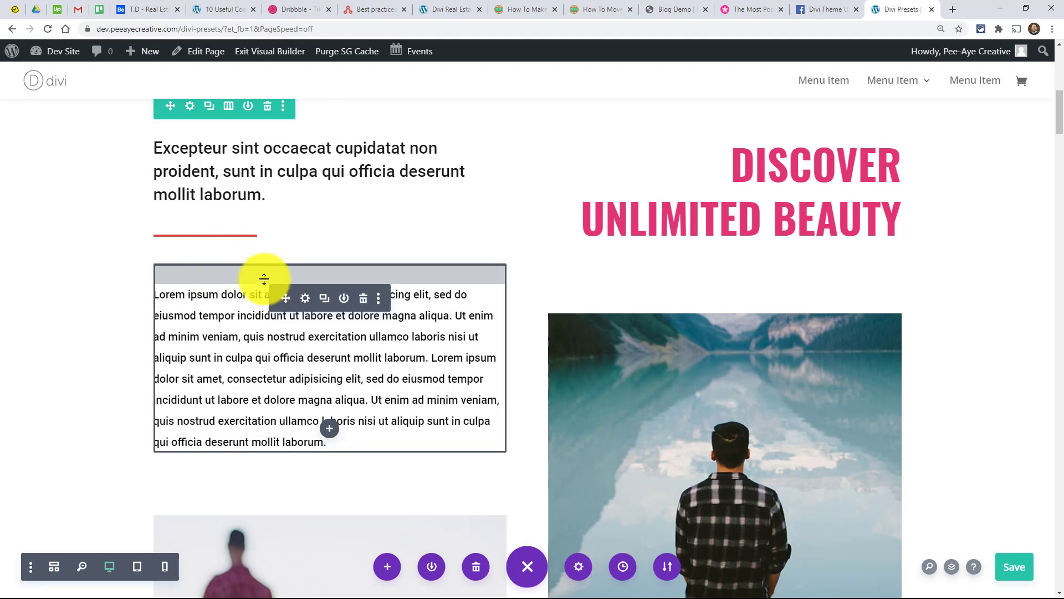
pyautogui.click(331, 432)
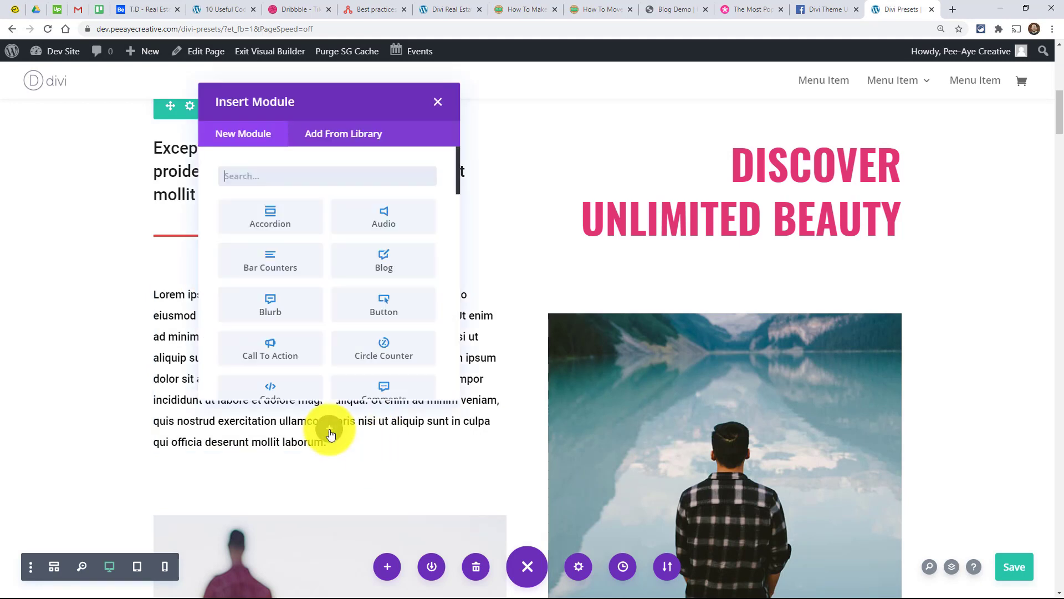
pyautogui.write('d')
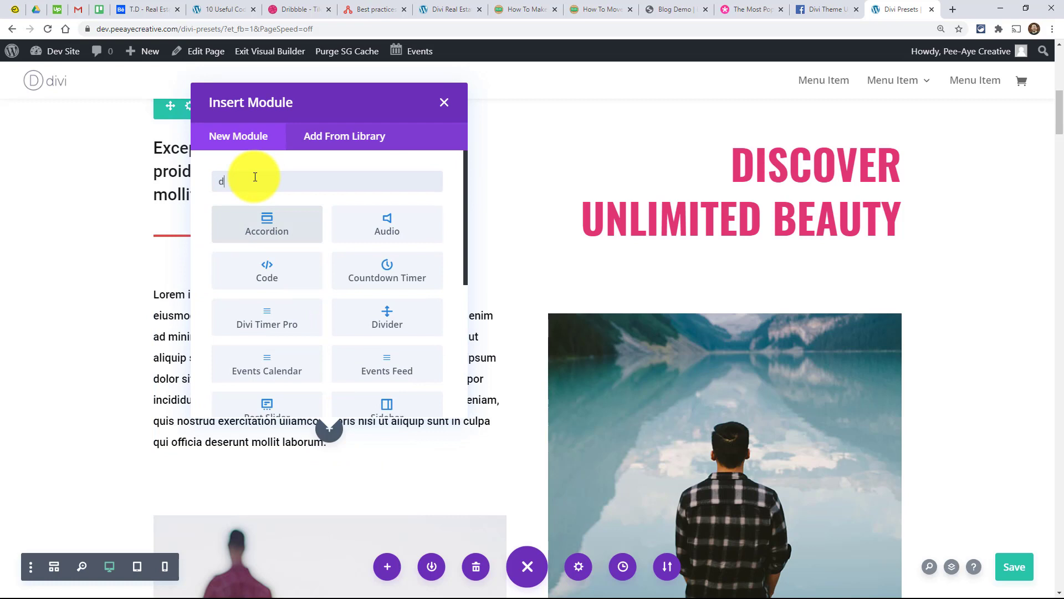
pyautogui.write('iv')
pyautogui.click(397, 237)
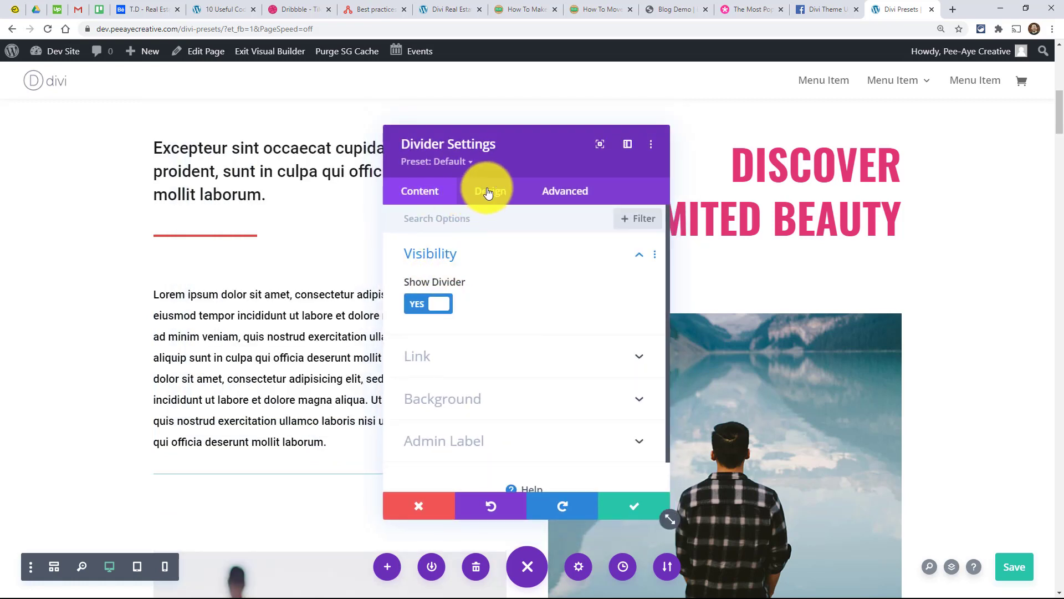
# Apply the Green Divider preset to the new divider below the paragraph and save its settings
pyautogui.click(489, 192)
pyautogui.click(447, 162)
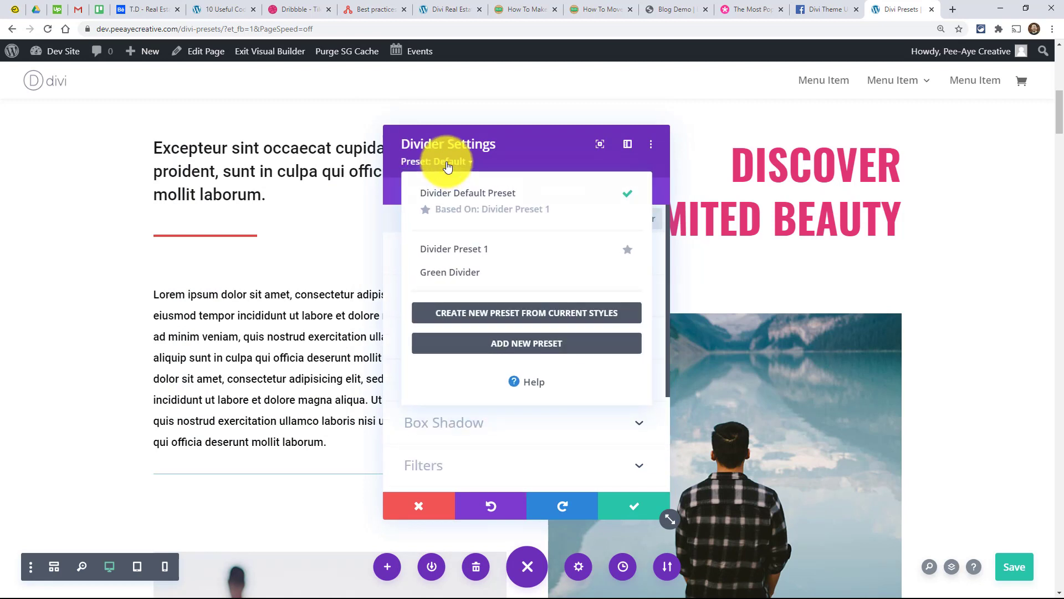
pyautogui.click(453, 273)
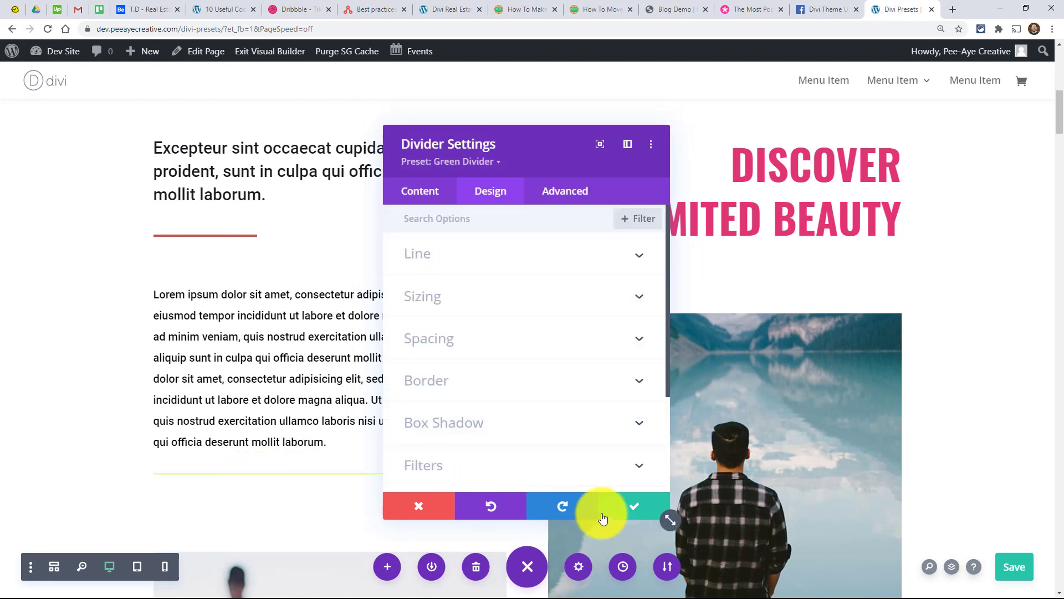
pyautogui.click(635, 507)
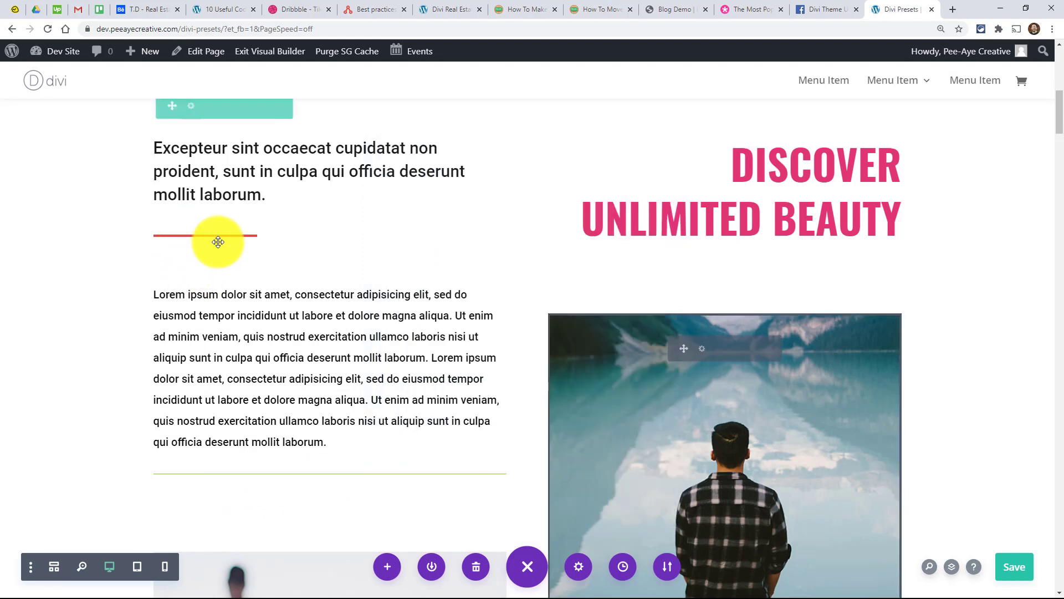
# Create a new preset named Red Divider from the current styles of the divider above the paragraph
pyautogui.click(179, 236)
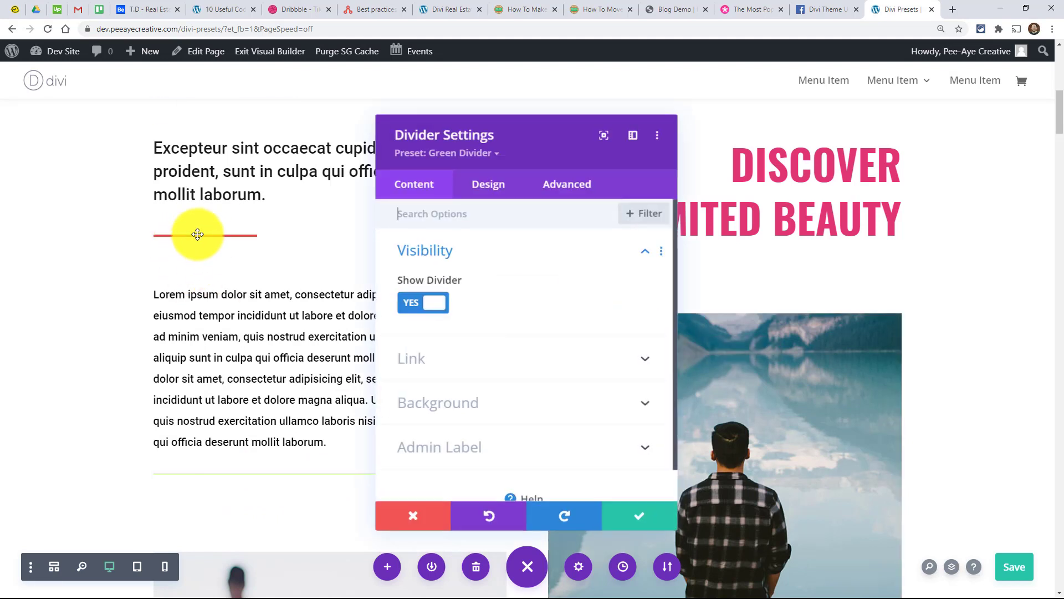
pyautogui.click(454, 163)
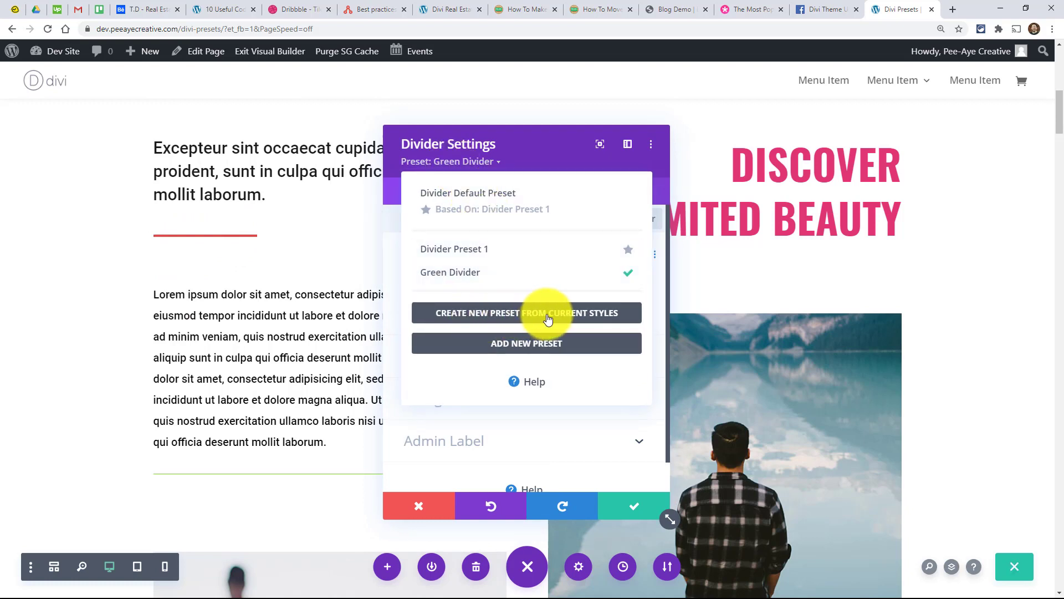
pyautogui.click(522, 317)
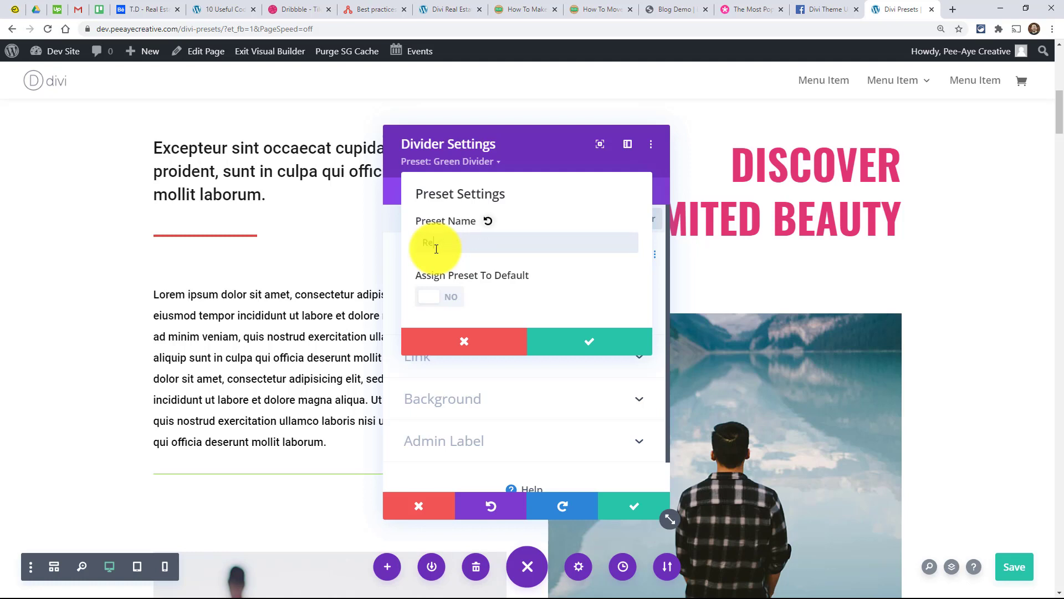
pyautogui.write('Red Divider')
pyautogui.click(552, 340)
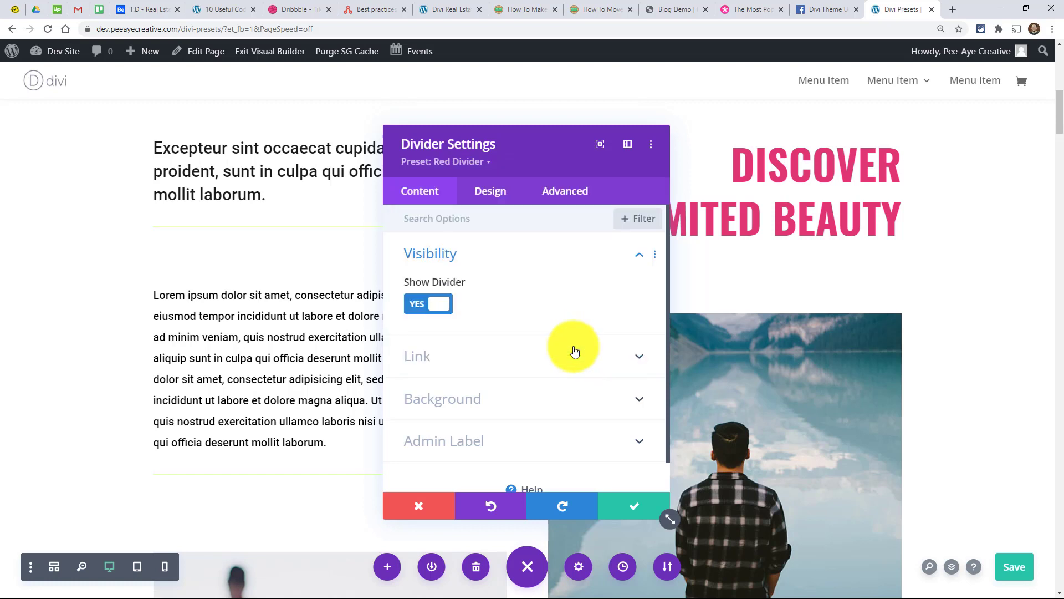
# Edit the Red Divider preset to give it a divider weight of 7px and save the preset
pyautogui.press('Escape')
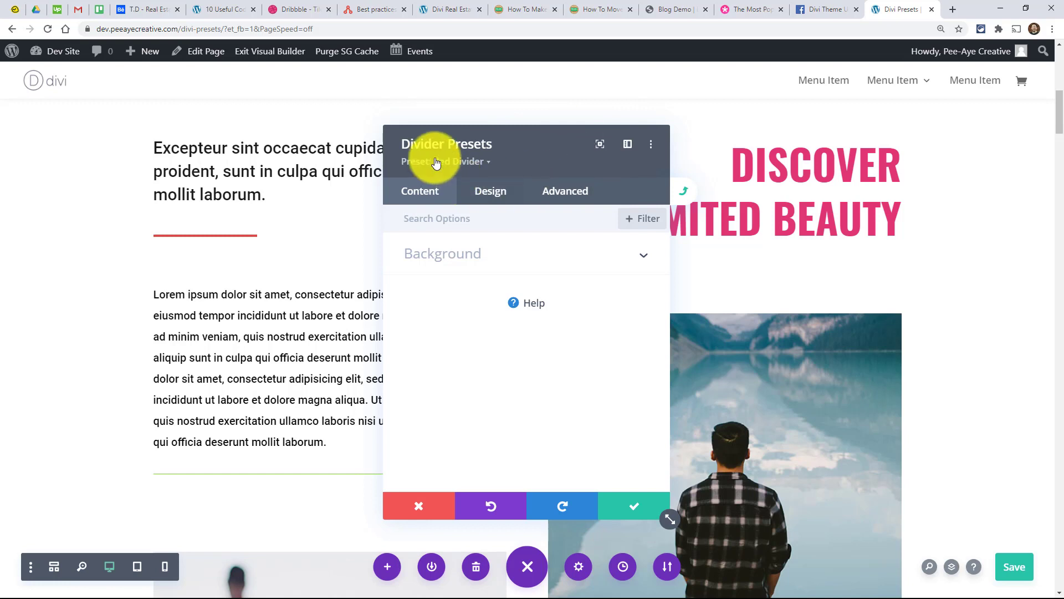
pyautogui.click(491, 192)
pyautogui.click(444, 254)
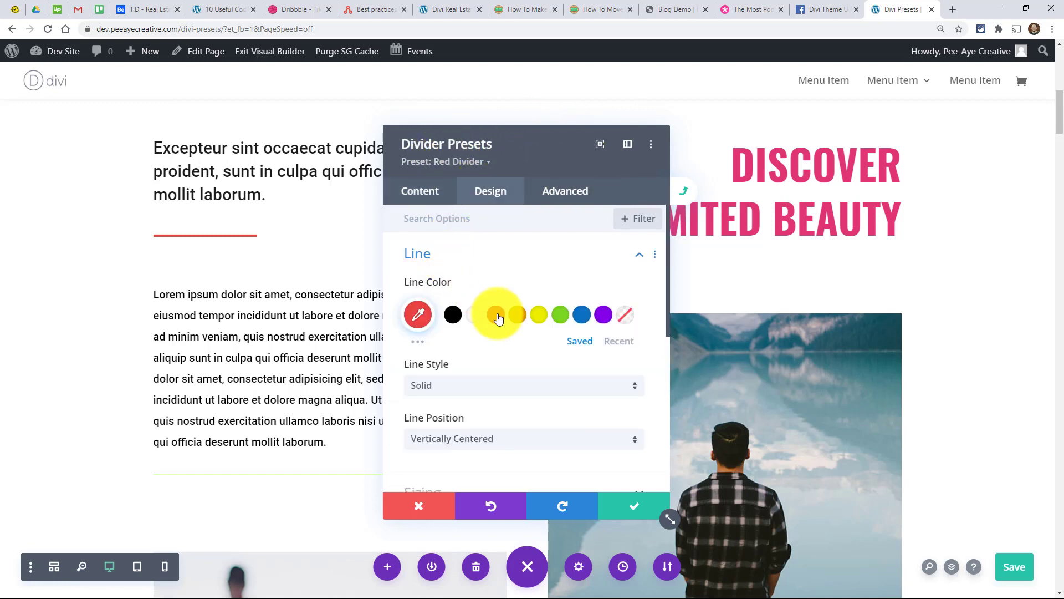
pyautogui.scroll(-2, 495, 319)
pyautogui.scroll(3, 494, 318)
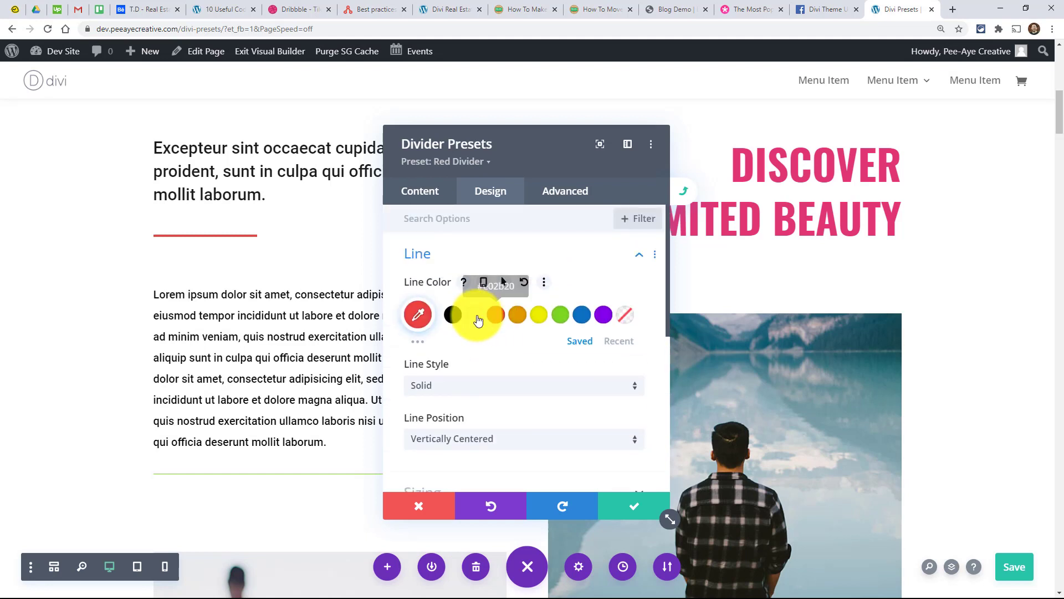
pyautogui.click(419, 255)
pyautogui.click(427, 300)
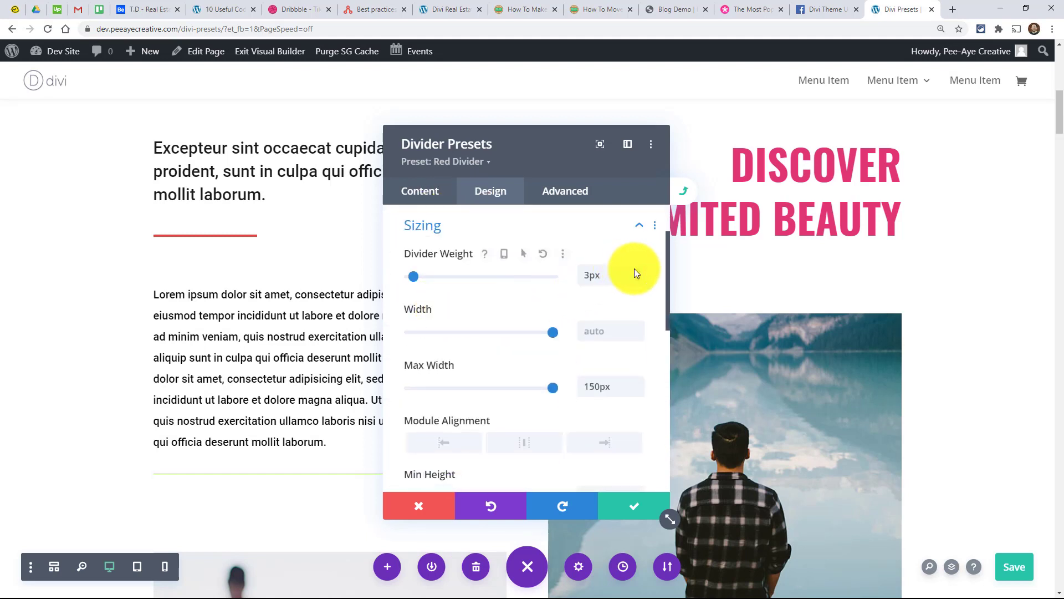
pyautogui.press('Up')
pyautogui.press('Up')
pyautogui.press('Up')
pyautogui.press('Up')
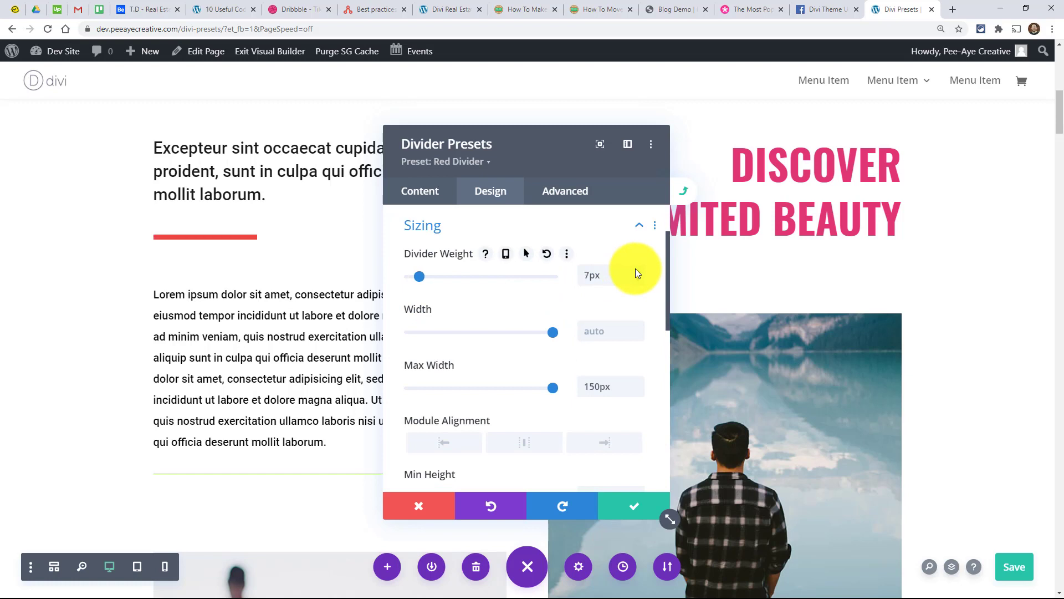
pyautogui.click(632, 509)
pyautogui.click(541, 504)
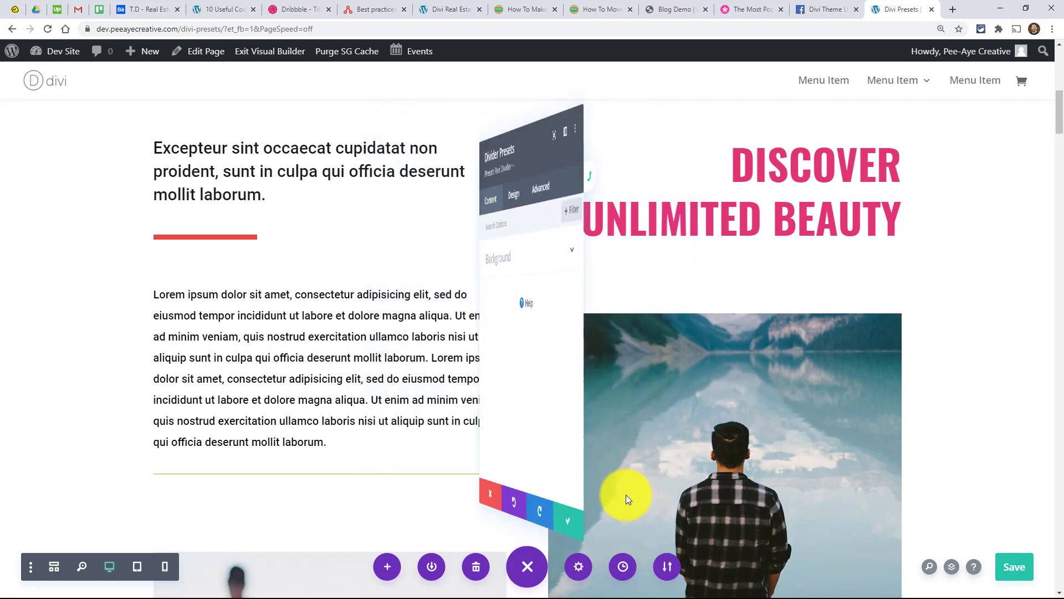
pyautogui.click(627, 504)
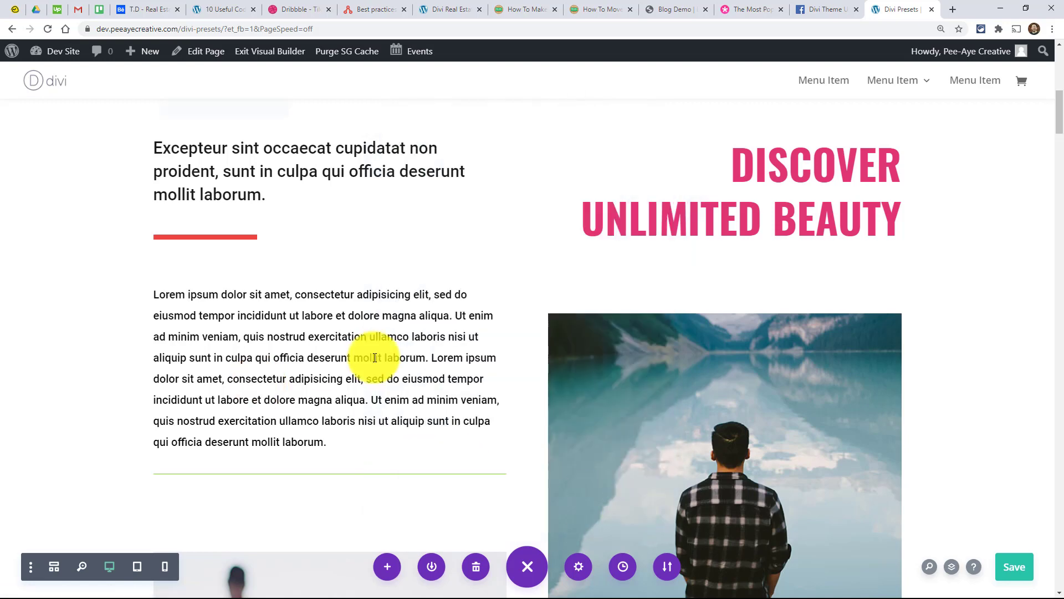
# Apply the Red Divider preset to the divider below the Lorem ipsum paragraph and save its settings
pyautogui.scroll(-3, 368, 356)
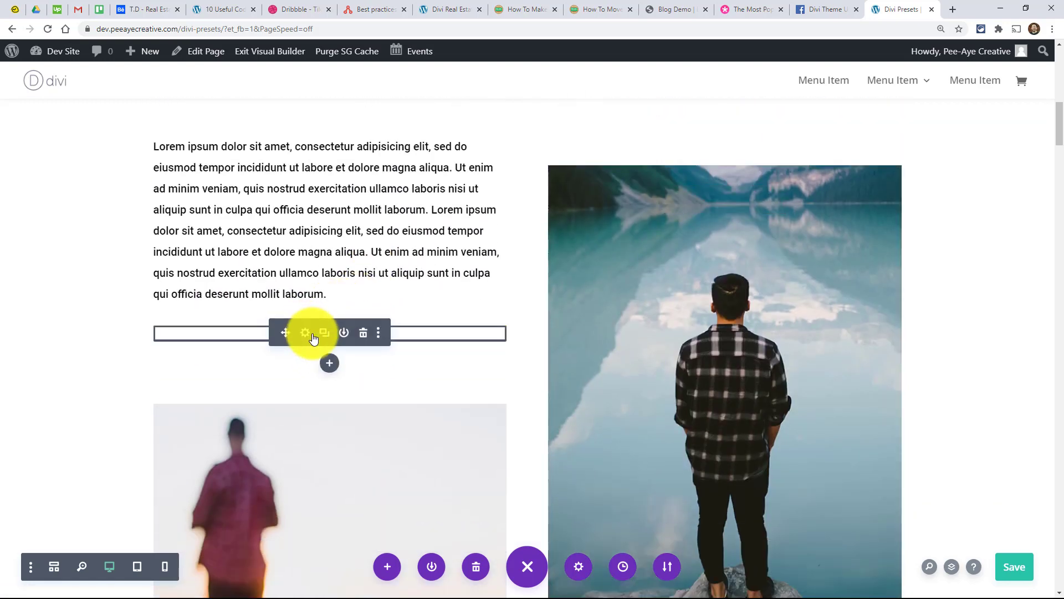
pyautogui.click(306, 333)
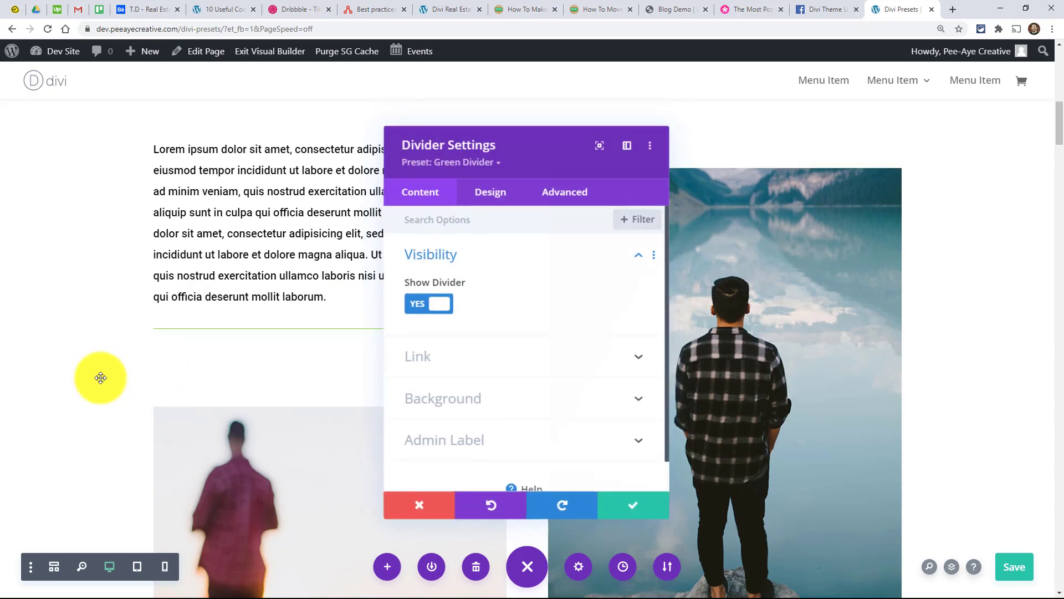
pyautogui.scroll(3, 127, 368)
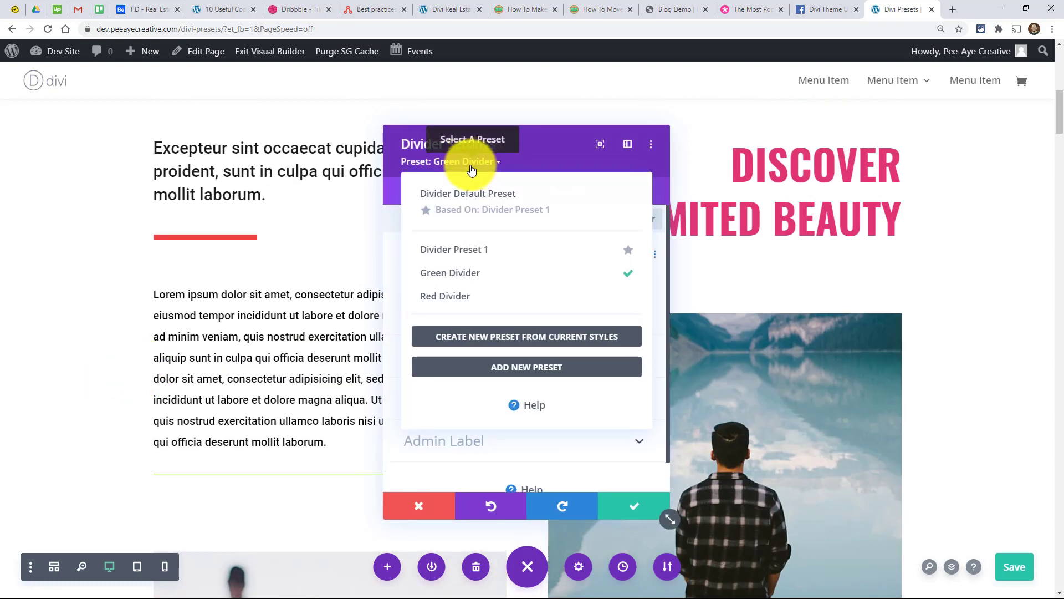
pyautogui.click(442, 304)
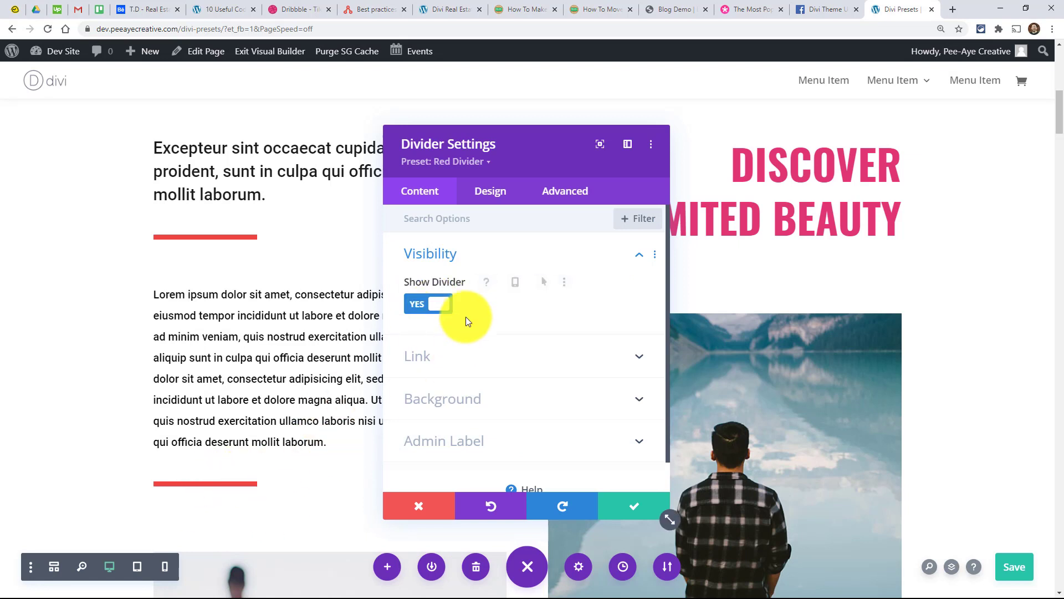
pyautogui.click(626, 508)
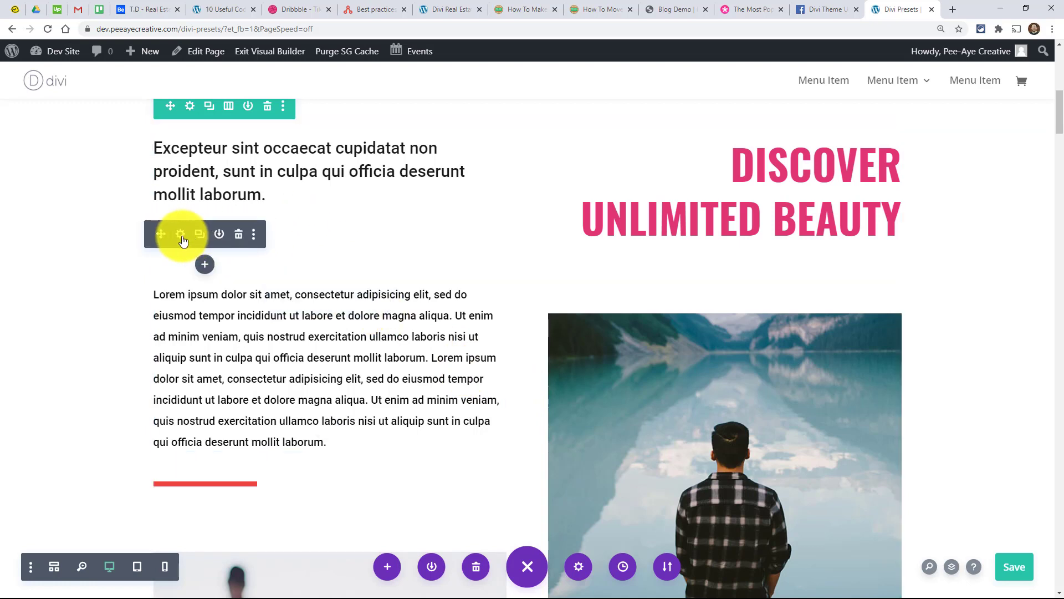
# Set the Red Divider preset's divider weight to 4px and its max width to 250px, and save the preset
pyautogui.click(180, 235)
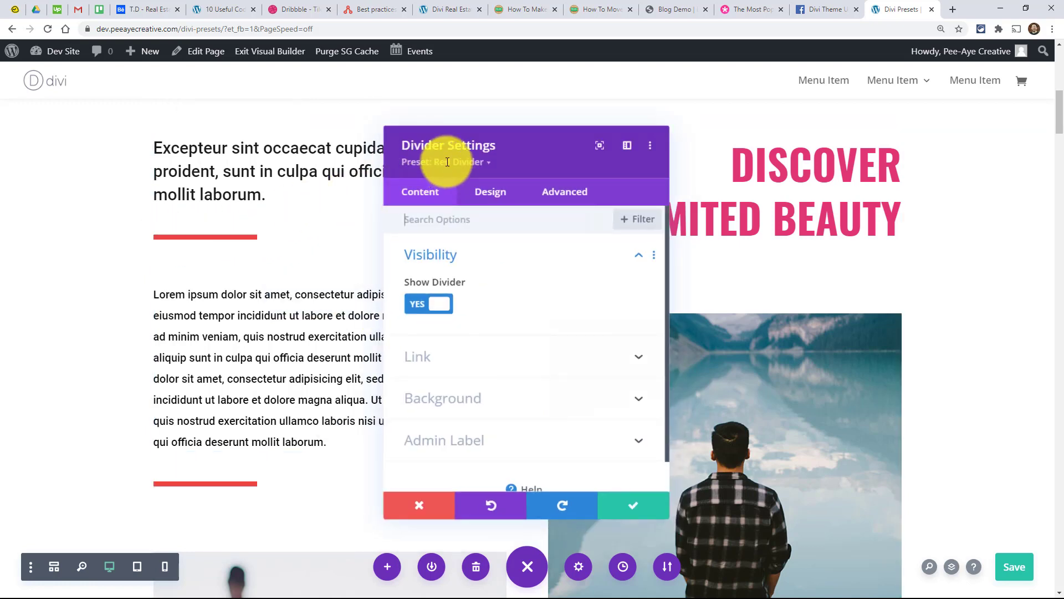
pyautogui.click(448, 162)
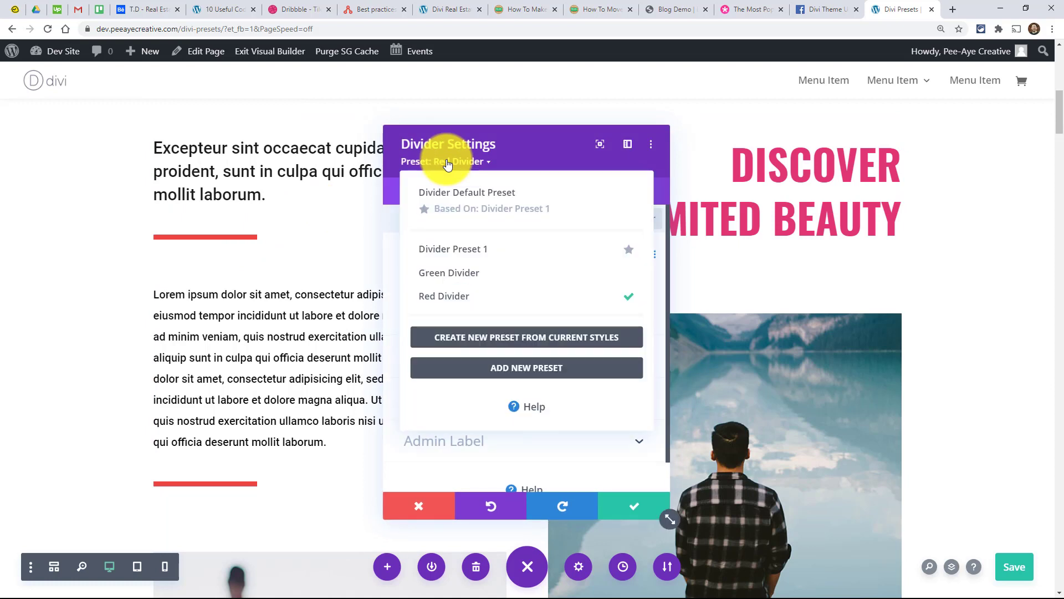
pyautogui.click(531, 299)
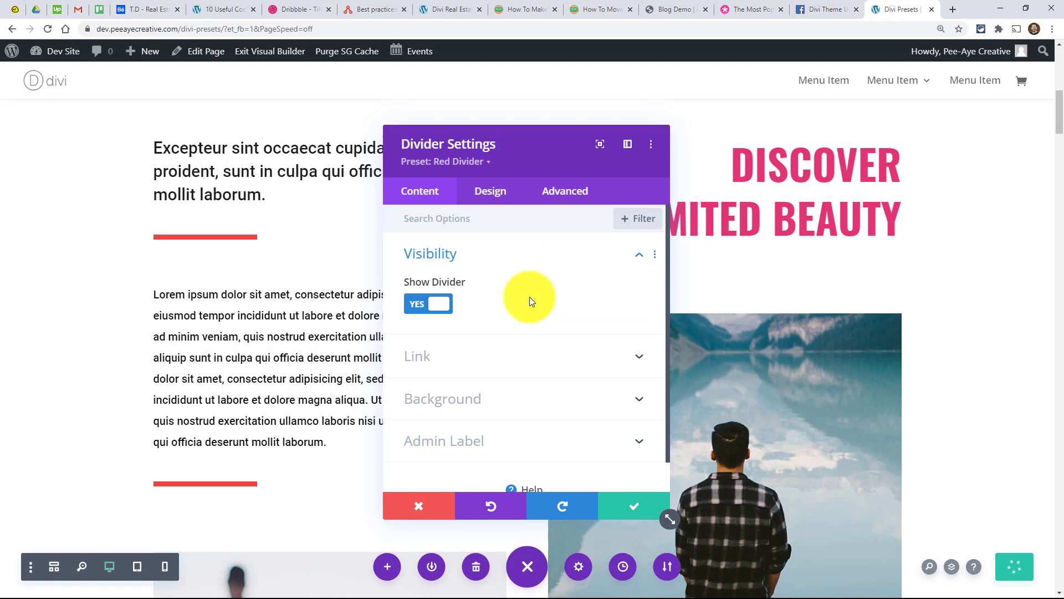
pyautogui.press('Escape')
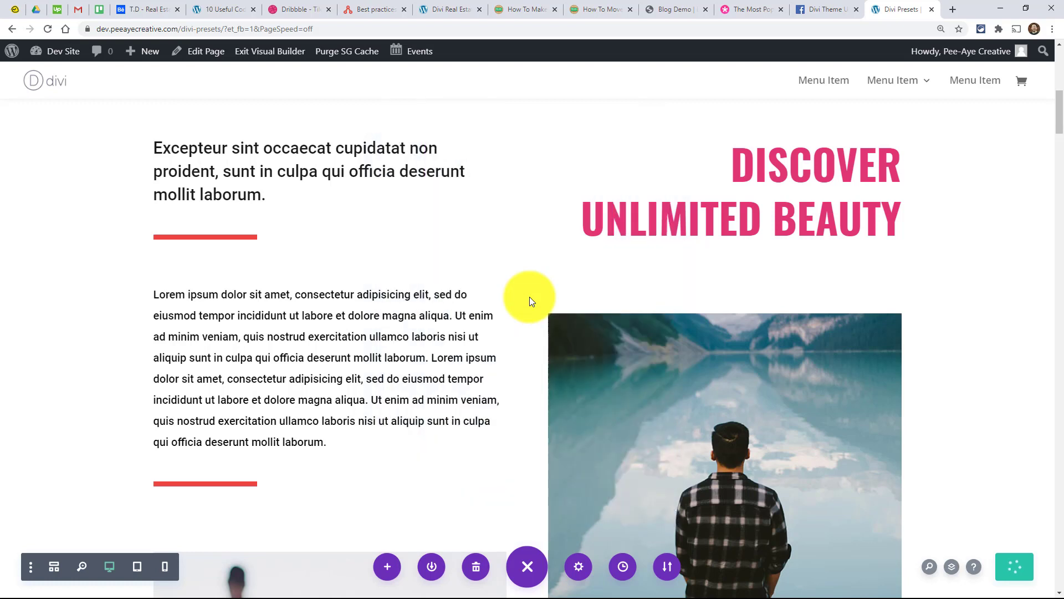
pyautogui.click(482, 198)
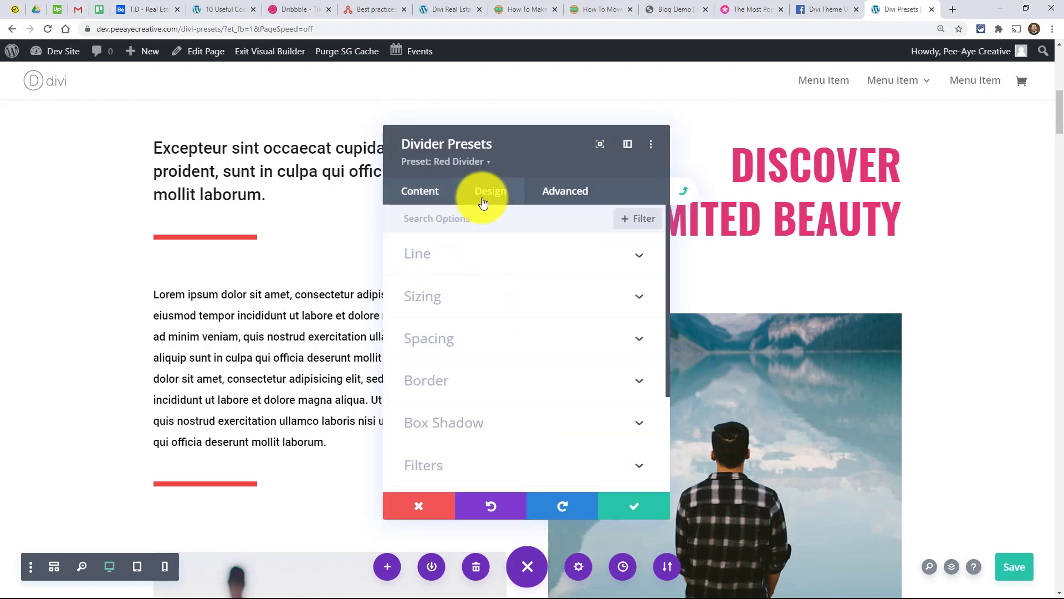
pyautogui.click(451, 295)
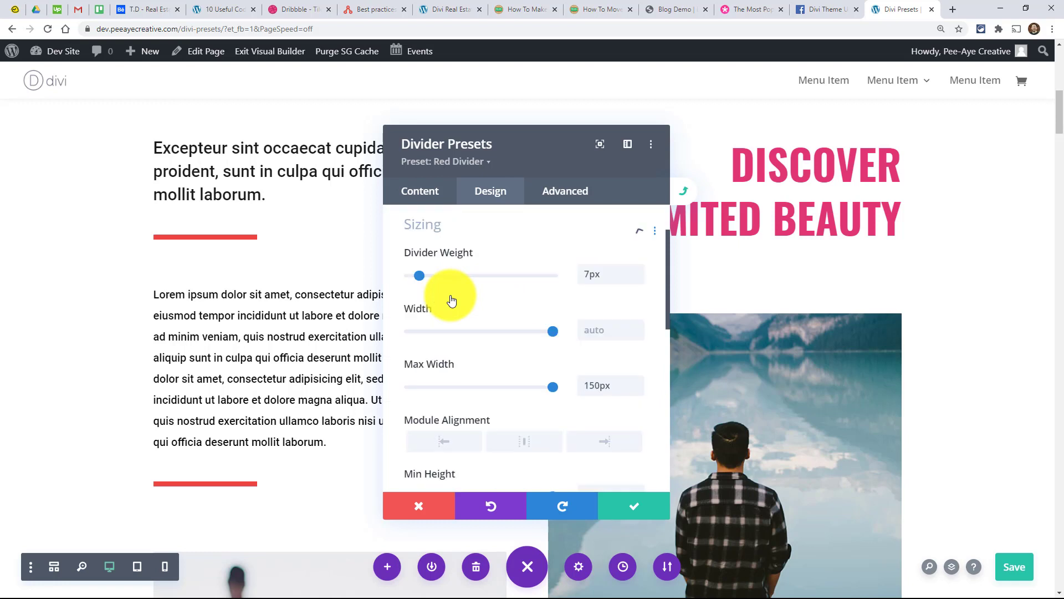
pyautogui.click(637, 280)
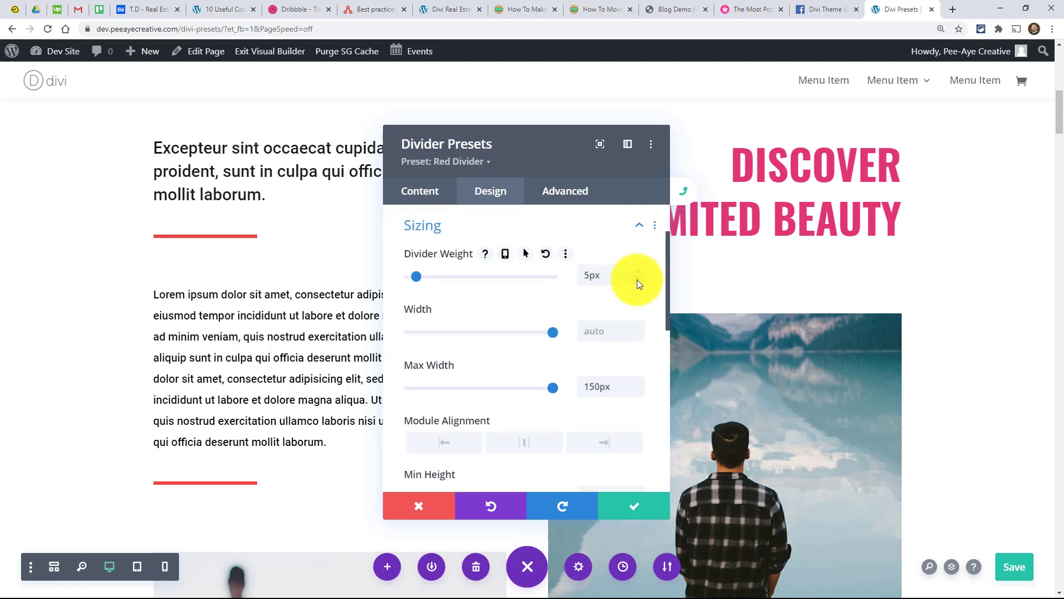
pyautogui.click(637, 279)
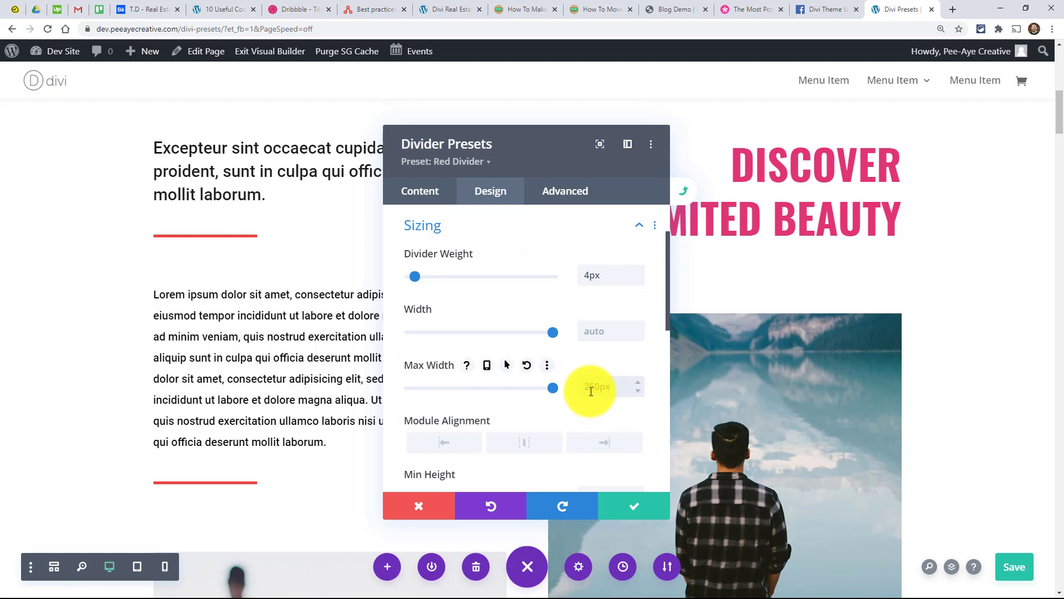
pyautogui.click(623, 504)
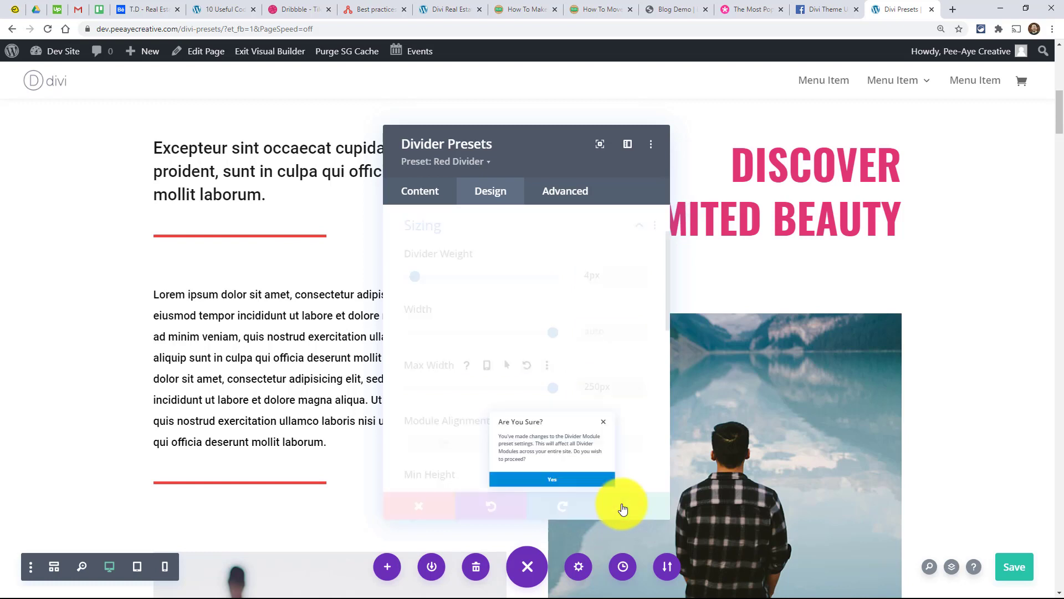
pyautogui.click(576, 509)
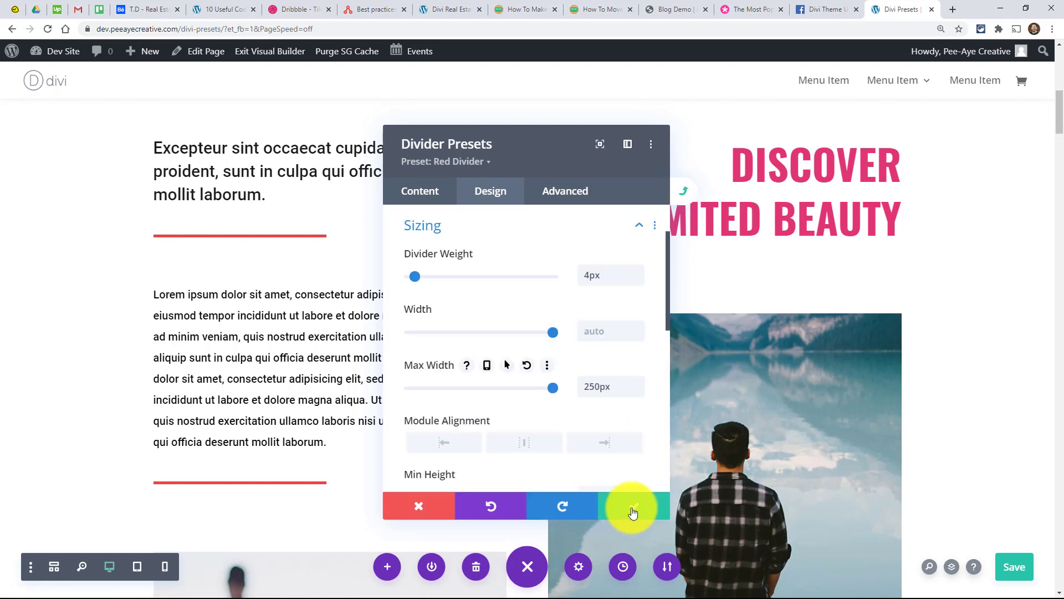
pyautogui.click(632, 510)
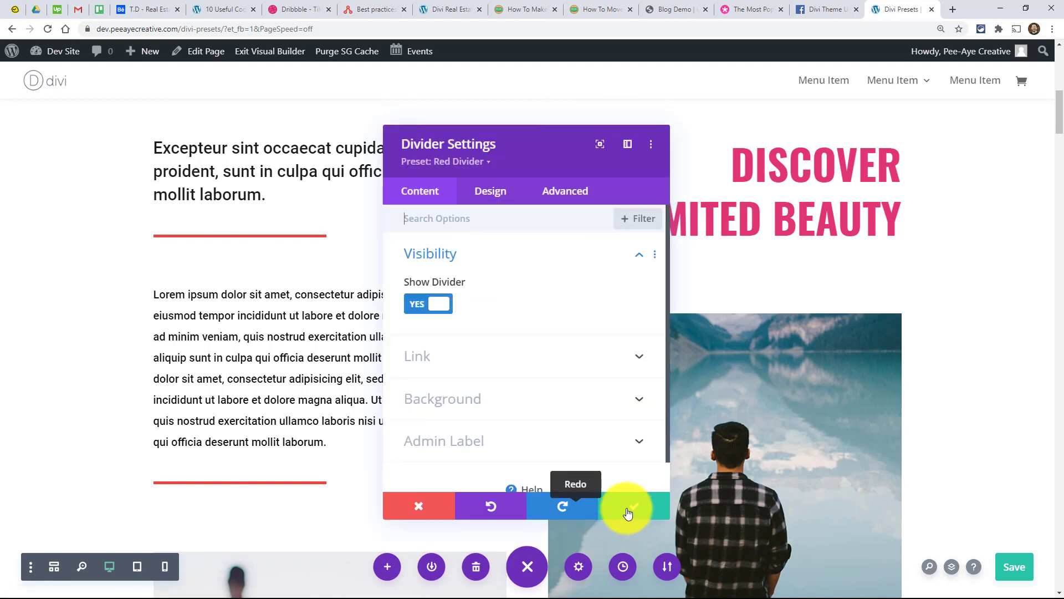
pyautogui.click(626, 507)
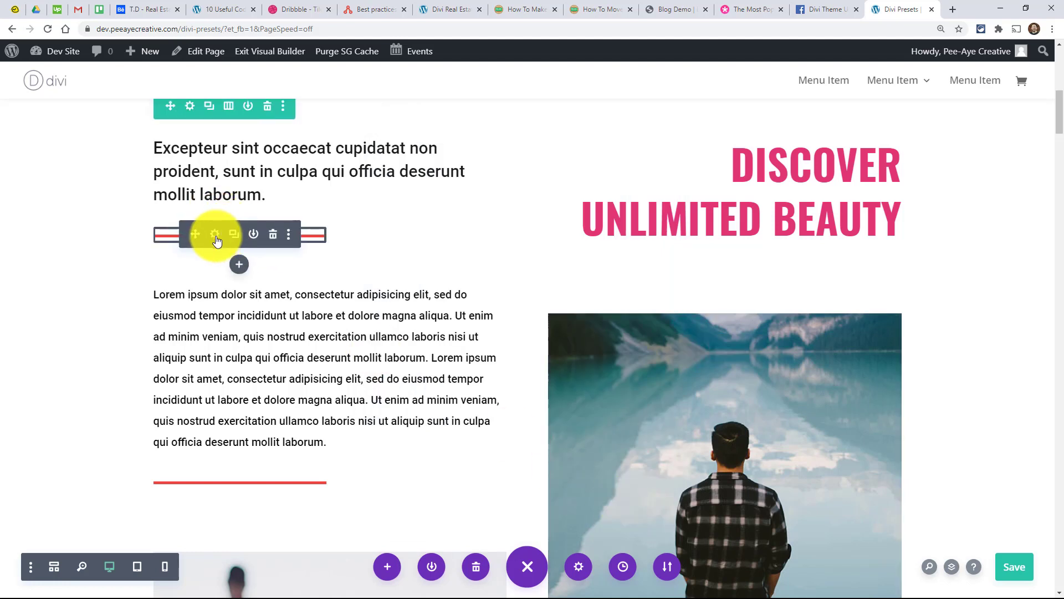
# Set the line color of the divider above the Lorem ipsum paragraph to blue in its own design settings
pyautogui.click(215, 235)
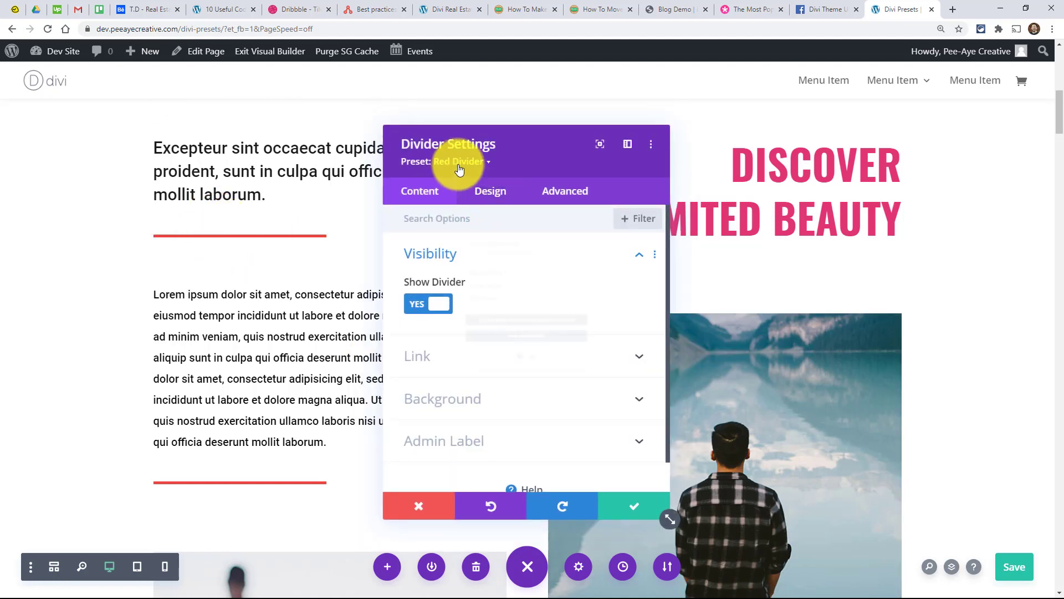
pyautogui.click(459, 165)
pyautogui.moveTo(537, 297)
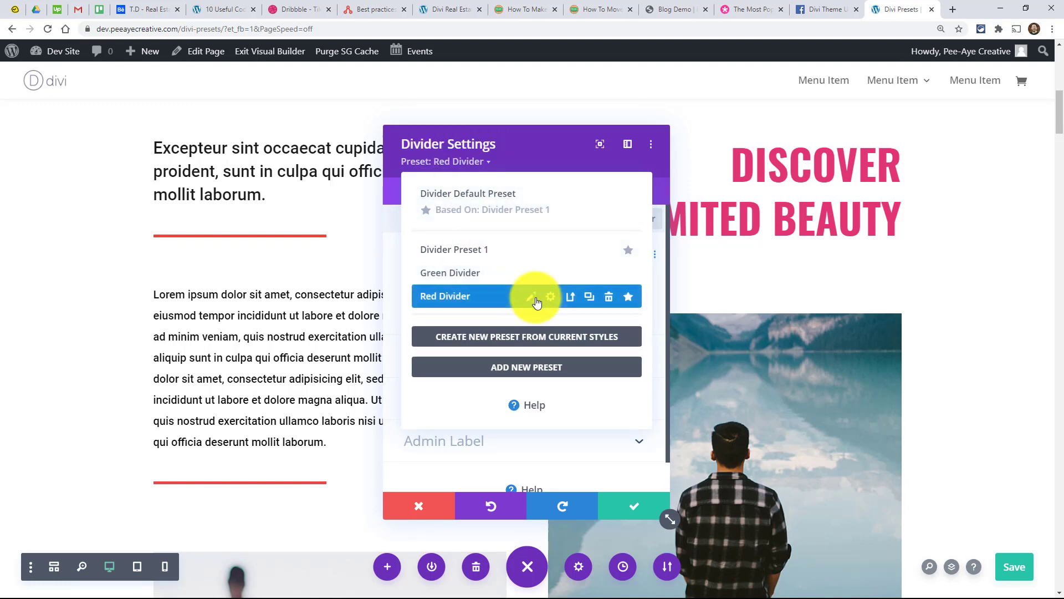
pyautogui.click(573, 302)
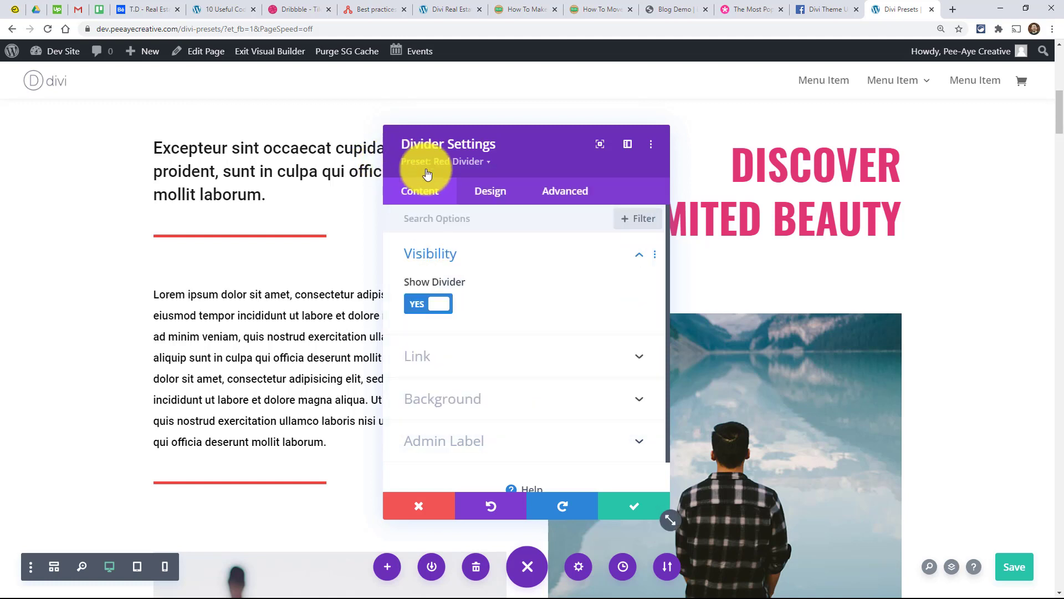
pyautogui.click(480, 190)
pyautogui.click(435, 254)
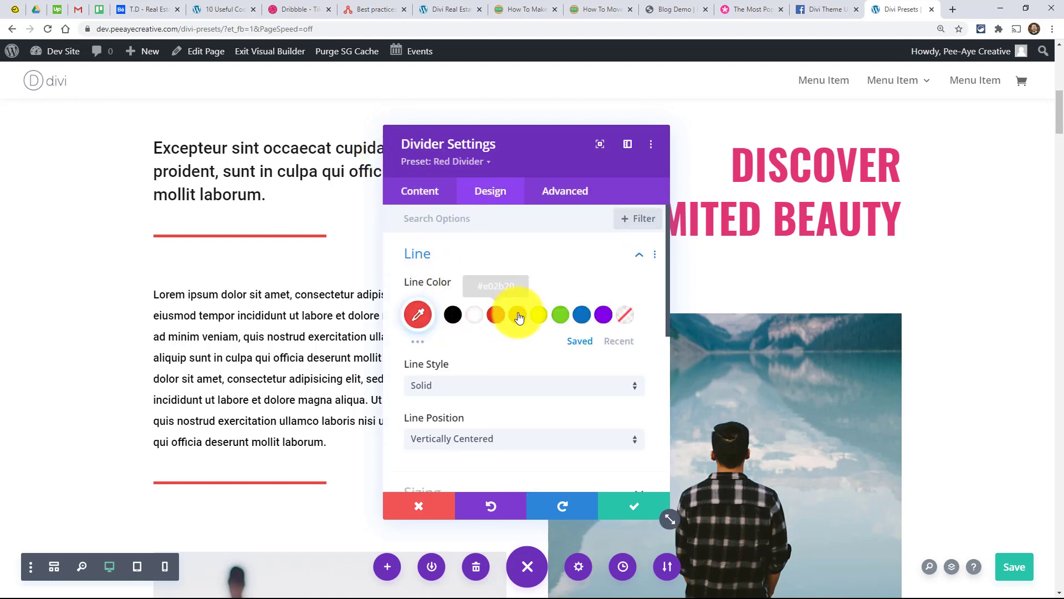
pyautogui.click(575, 311)
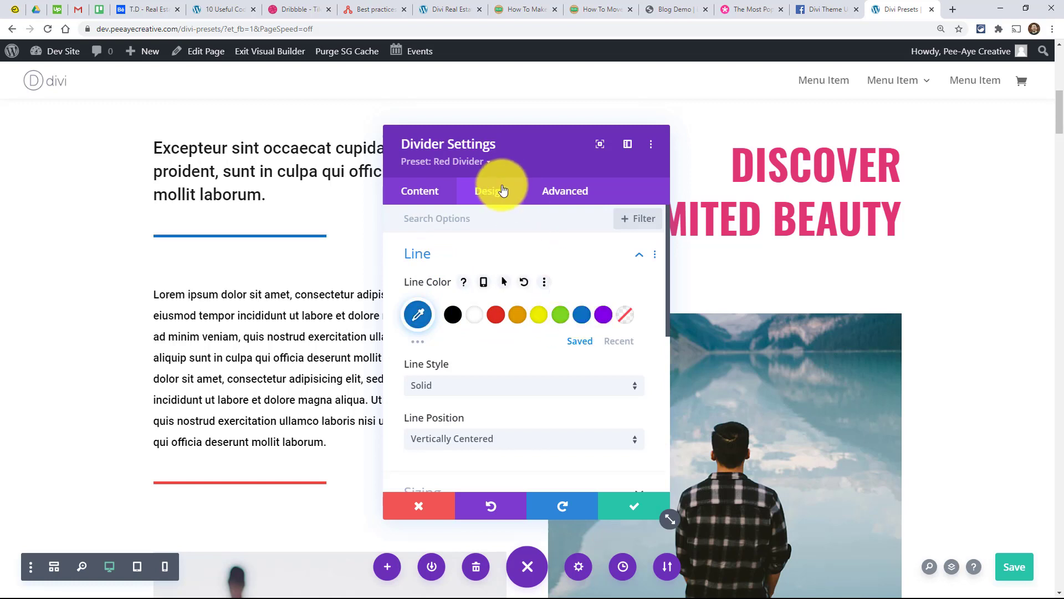
# Update the Red Divider preset with the current styles of the divider above the paragraph
pyautogui.click(456, 164)
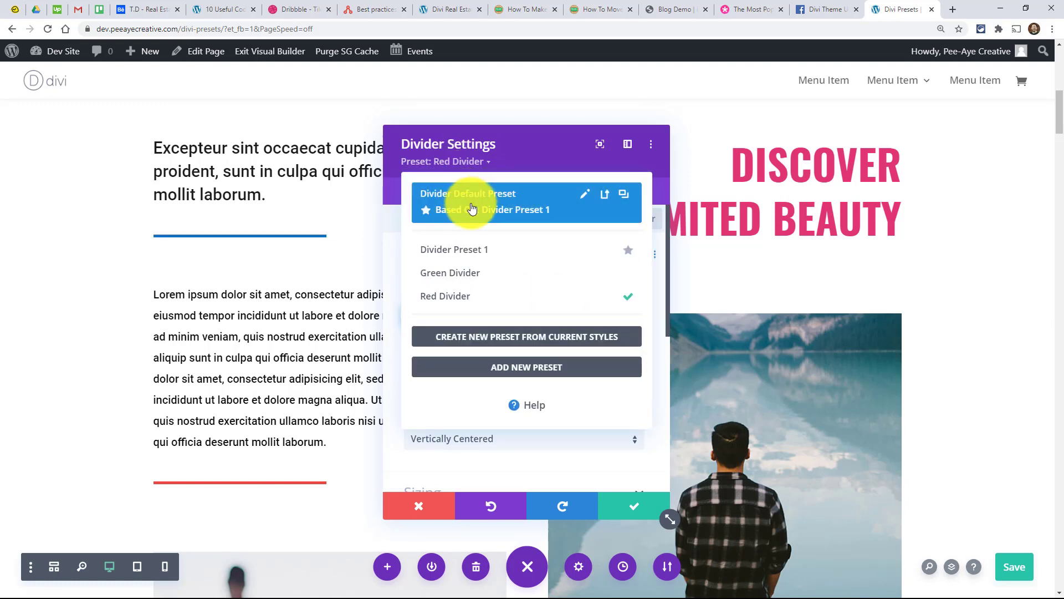
pyautogui.moveTo(499, 293)
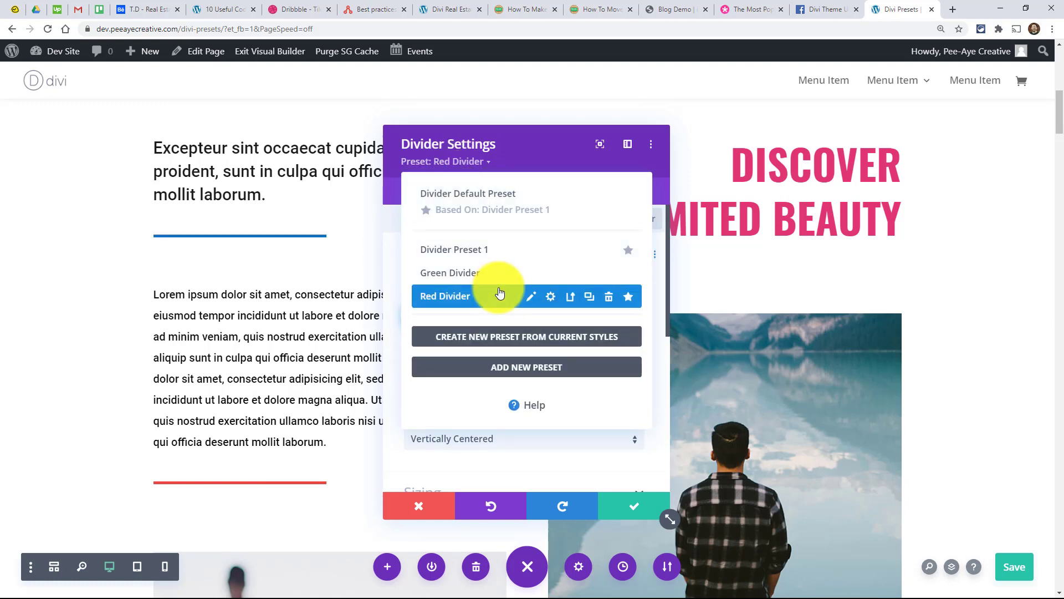
pyautogui.click(571, 300)
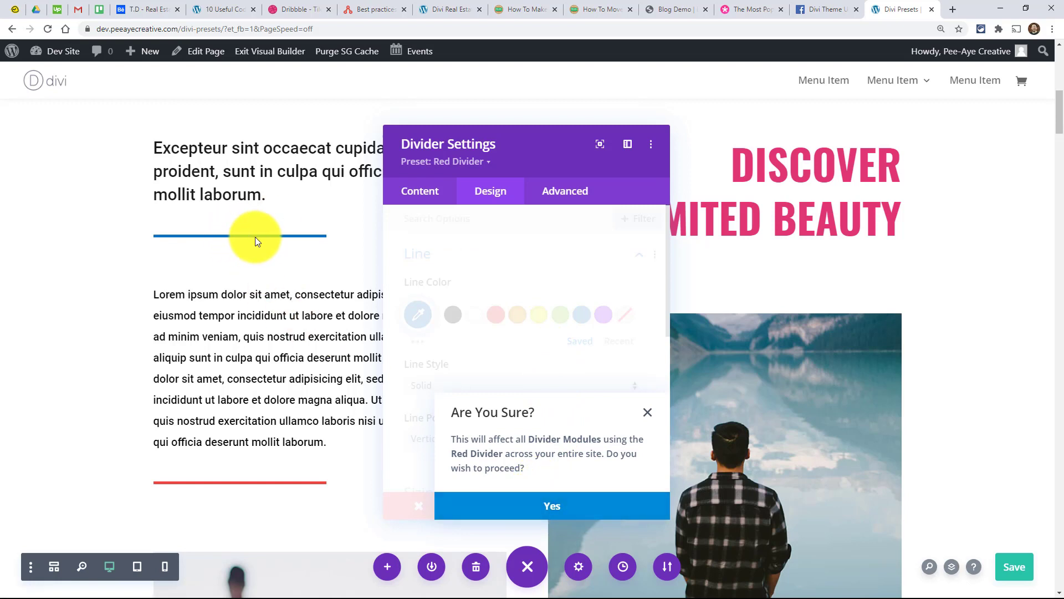
pyautogui.click(552, 508)
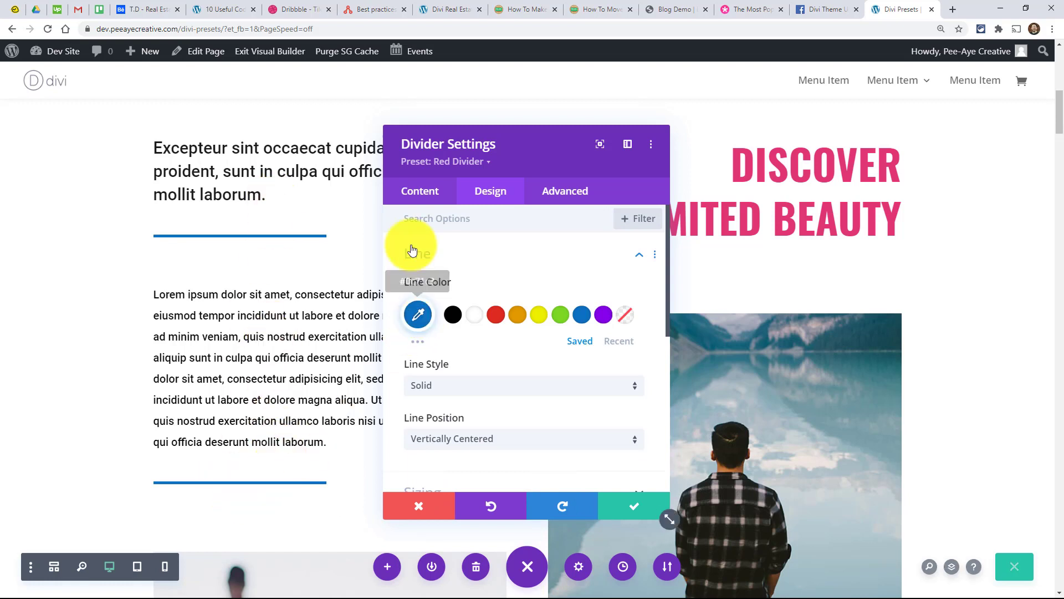
# Assign the Green Divider preset as the default divider preset and confirm the site-wide change
pyautogui.click(420, 161)
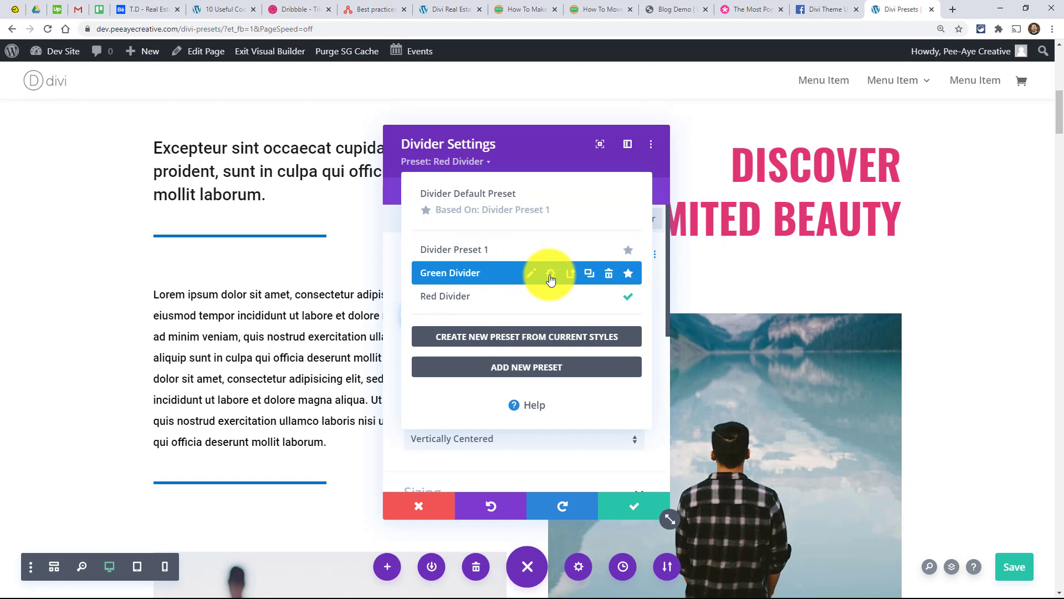
pyautogui.click(551, 277)
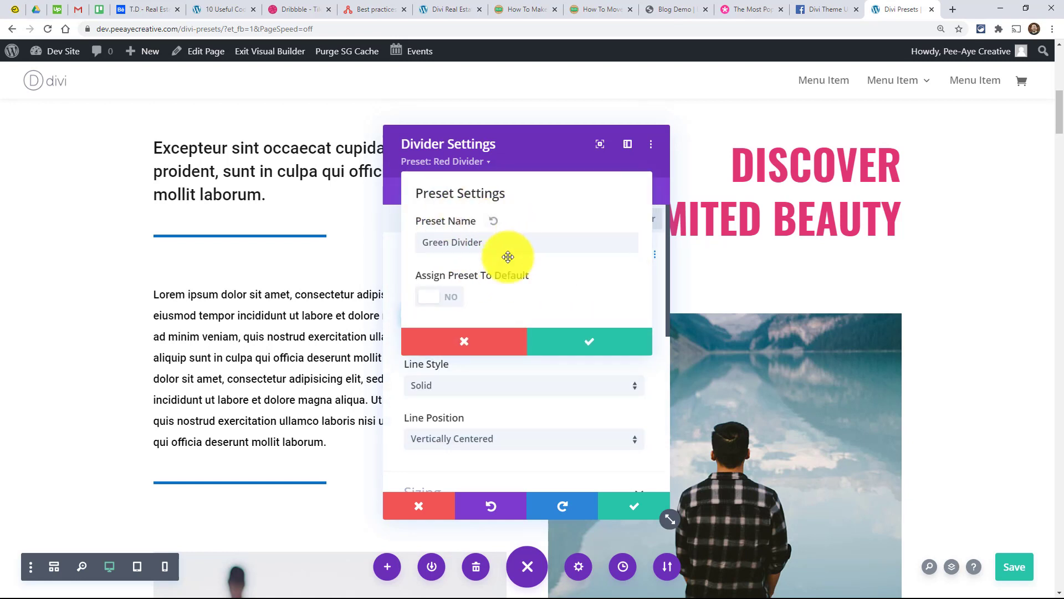
pyautogui.click(431, 299)
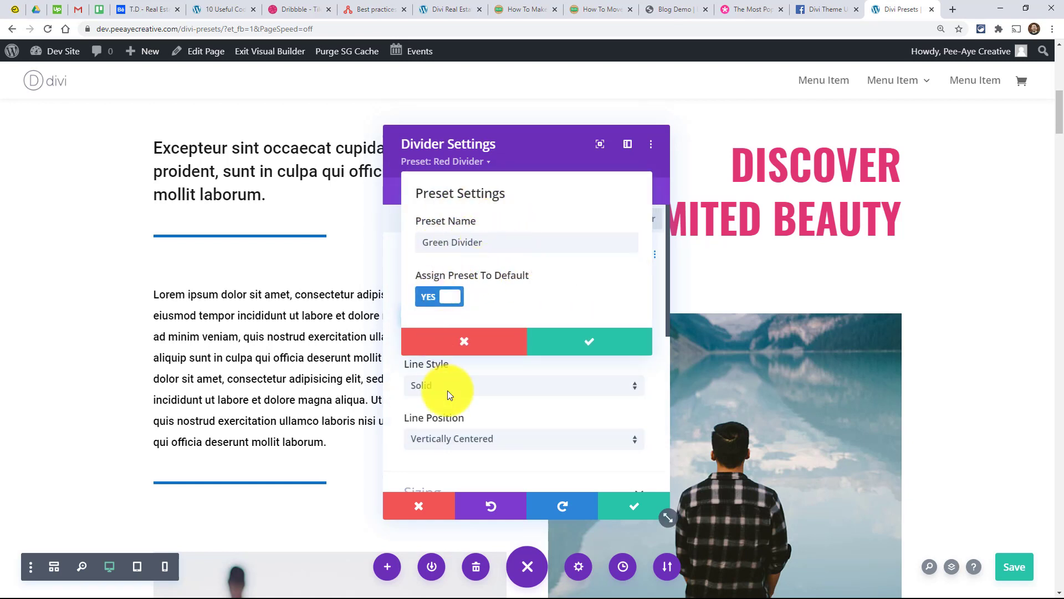
pyautogui.click(570, 347)
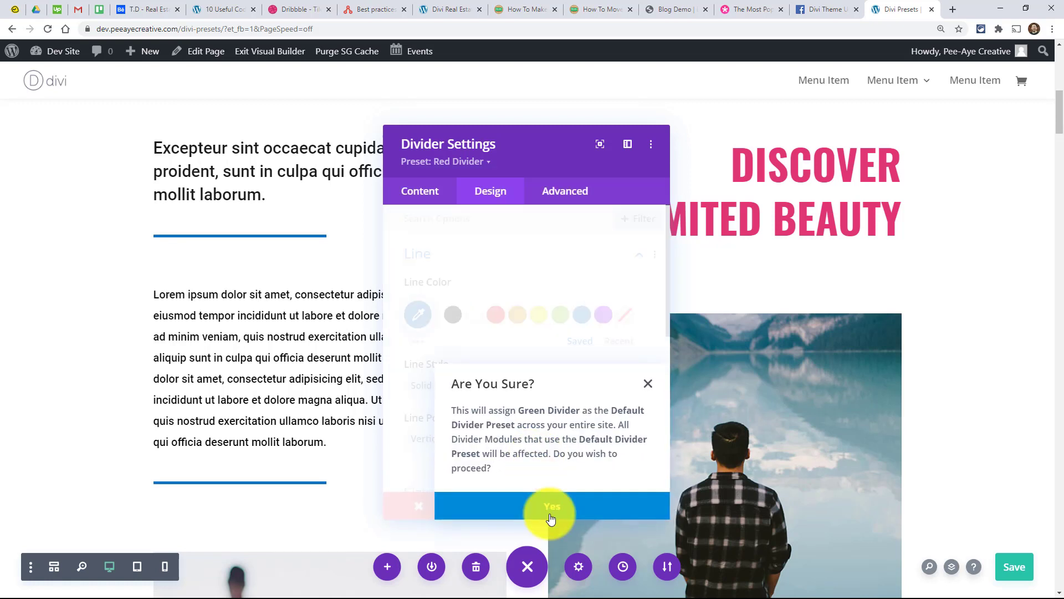
pyautogui.click(543, 508)
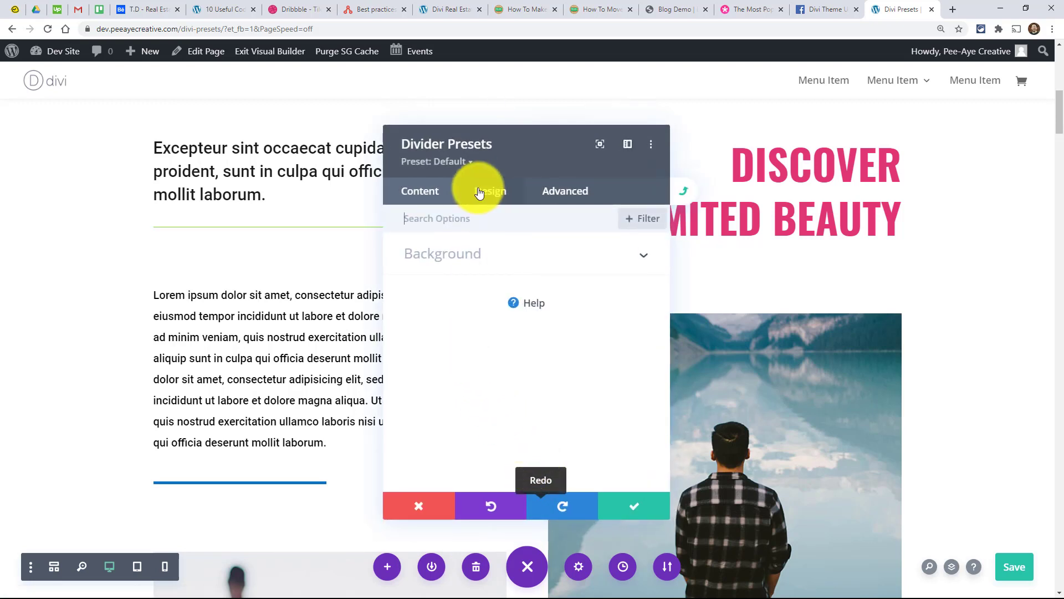
# Assign the Red Divider preset as the default divider preset and confirm the site-wide change
pyautogui.click(443, 161)
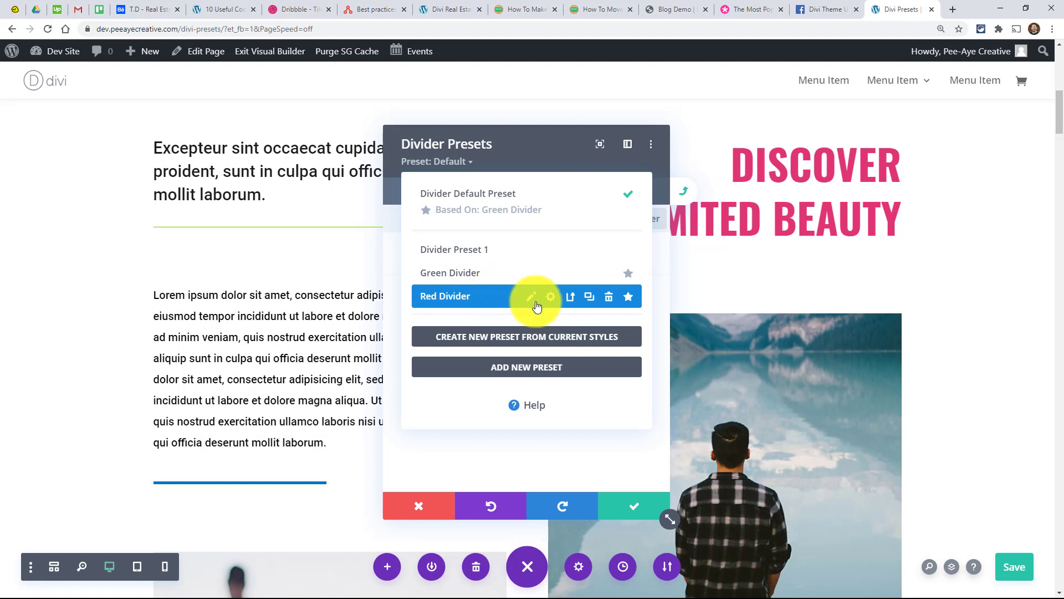
pyautogui.click(552, 298)
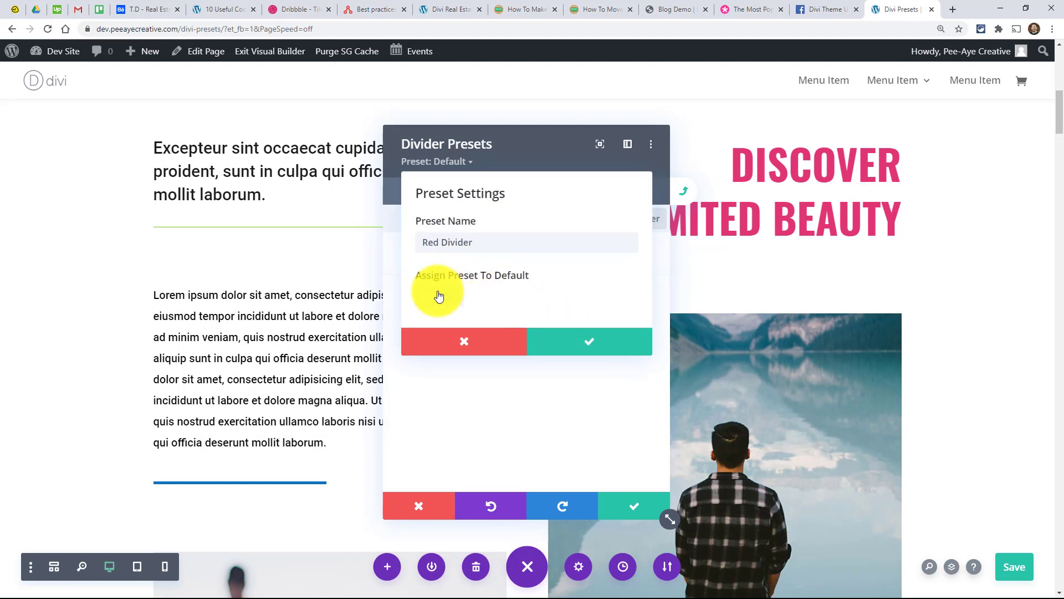
pyautogui.click(438, 296)
pyautogui.click(566, 346)
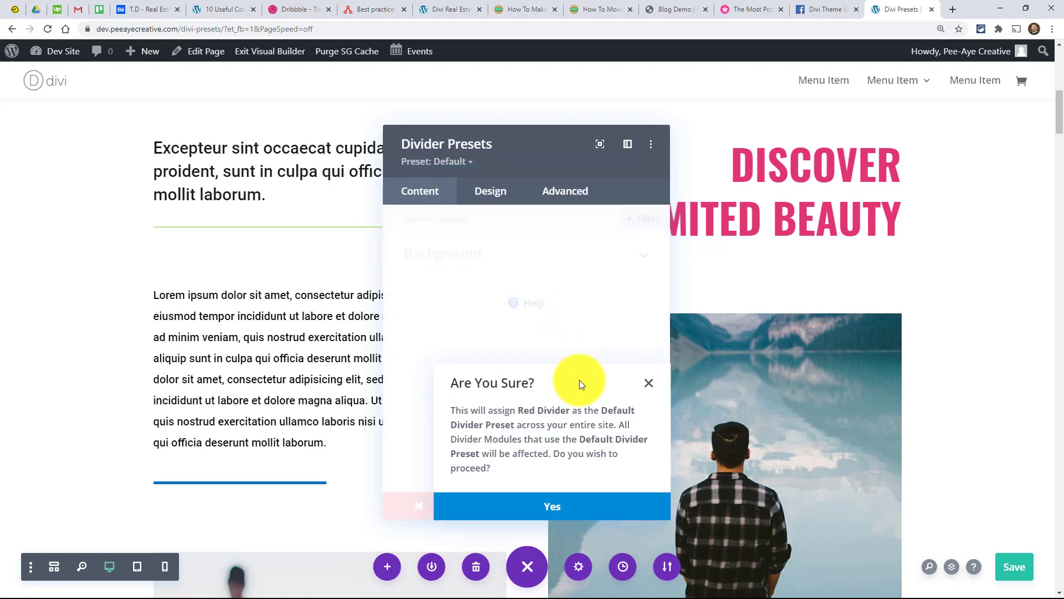
pyautogui.click(539, 502)
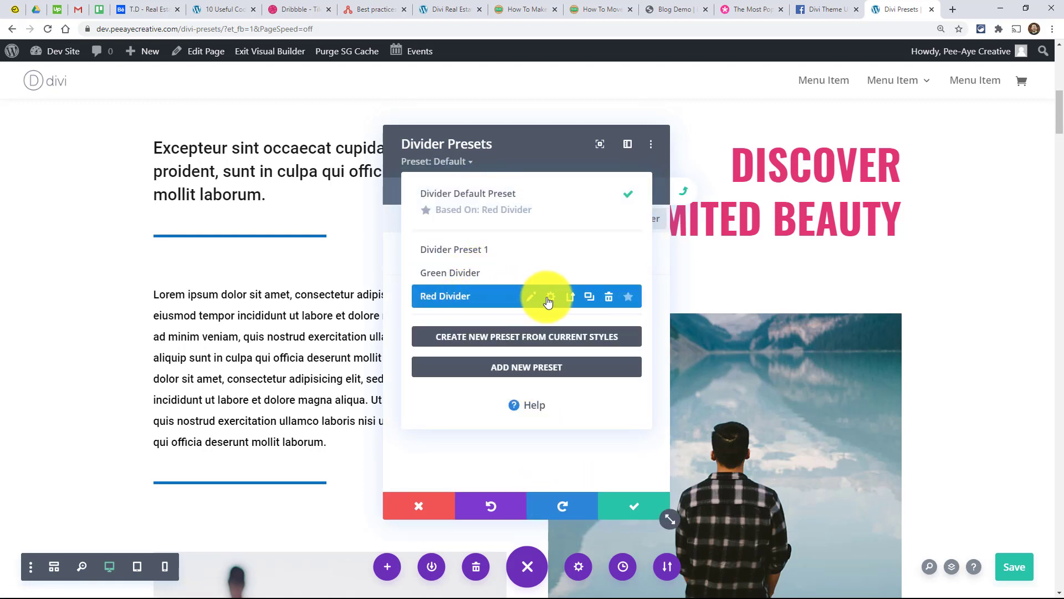
# Rename the Red Divider preset as Blue Divider, and save the preset and the divider's settings
pyautogui.click(531, 299)
pyautogui.click(438, 244)
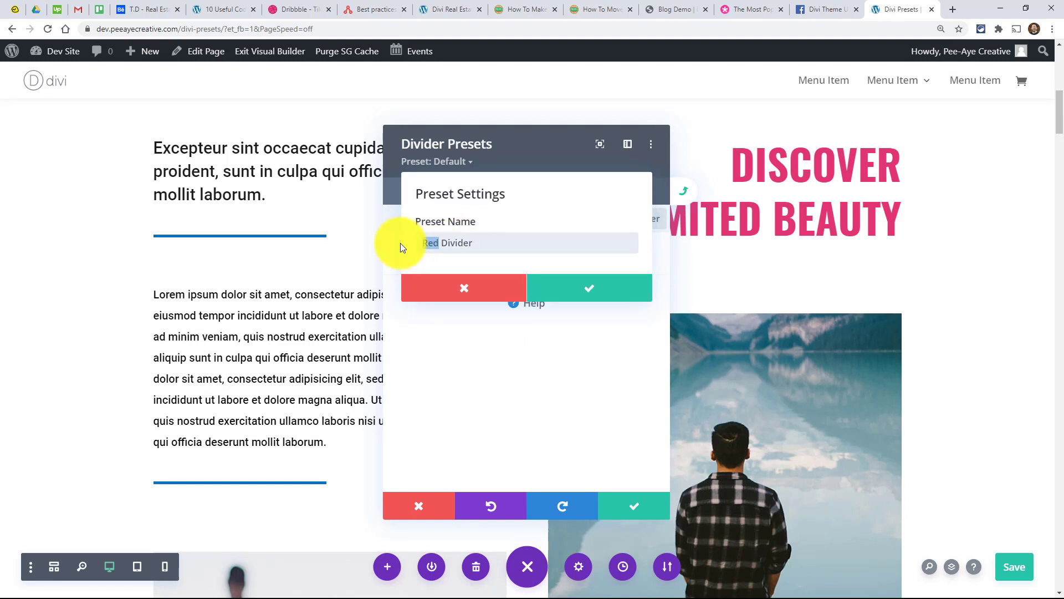
pyautogui.press('BackSpace')
pyautogui.write('Blue')
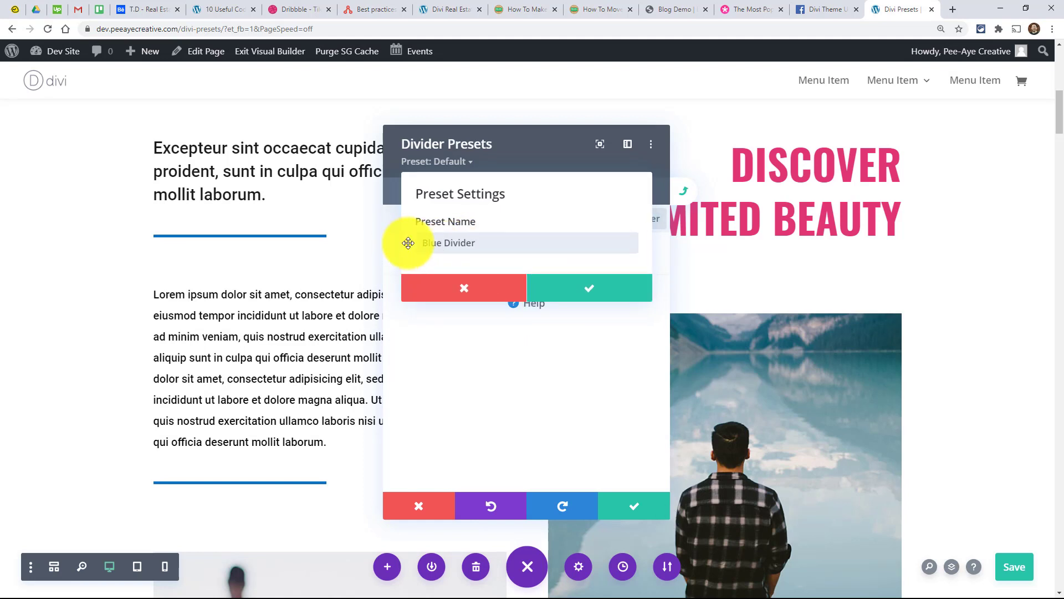
pyautogui.click(580, 286)
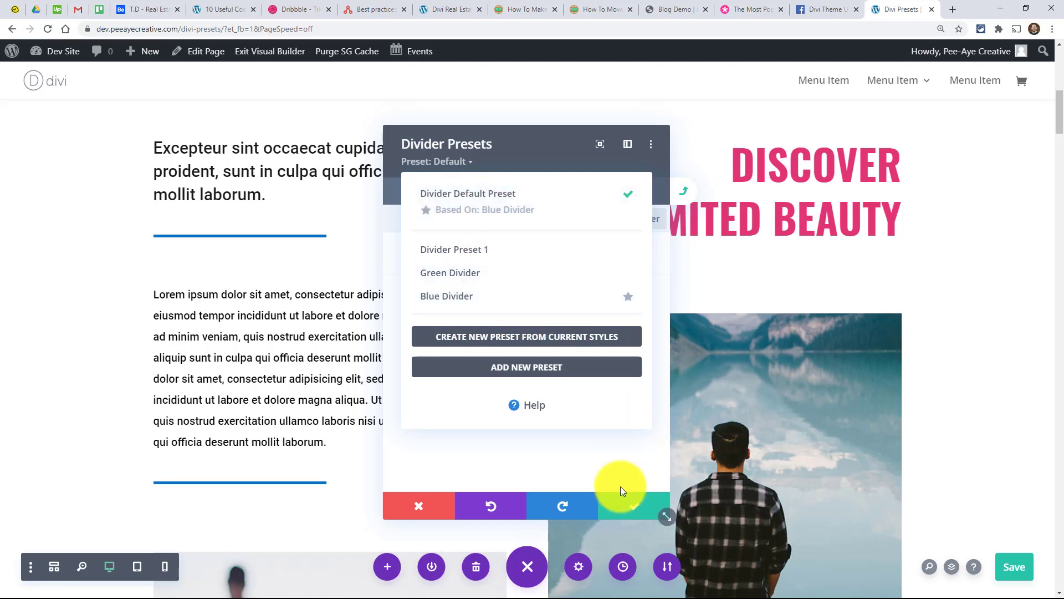
pyautogui.click(619, 507)
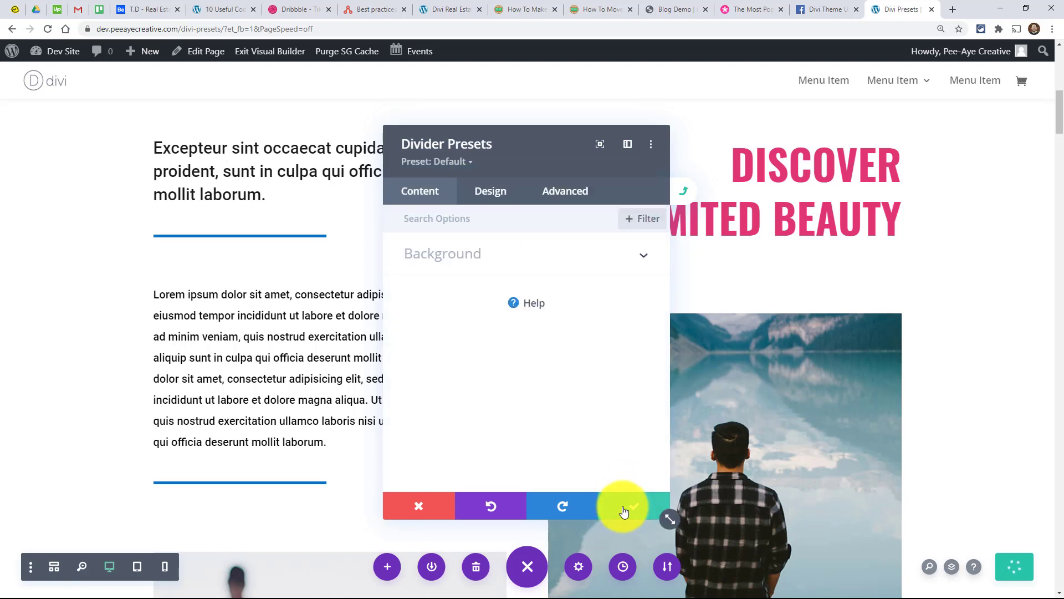
pyautogui.click(632, 505)
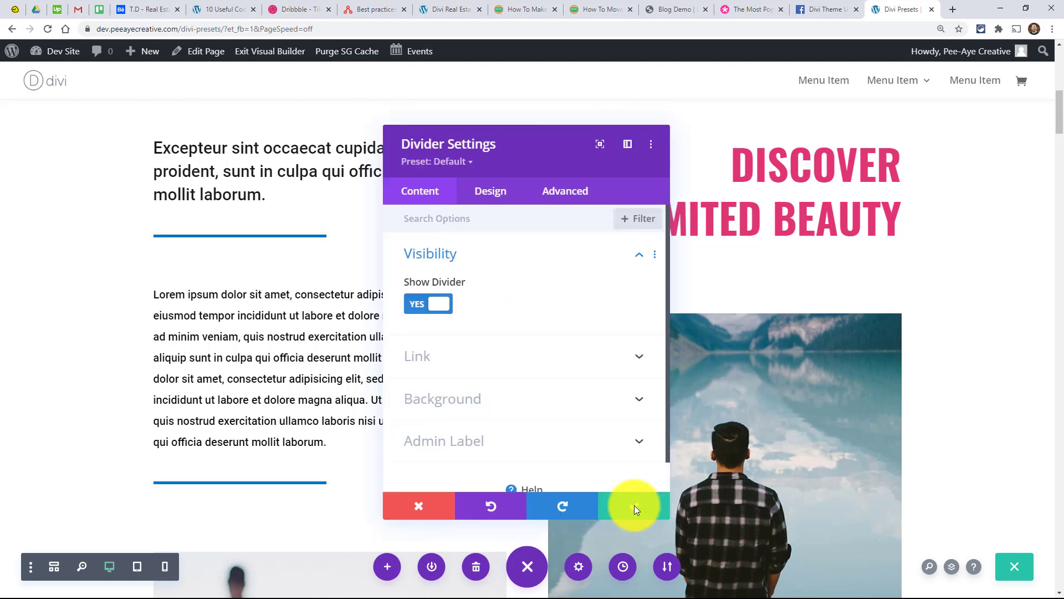
pyautogui.click(635, 507)
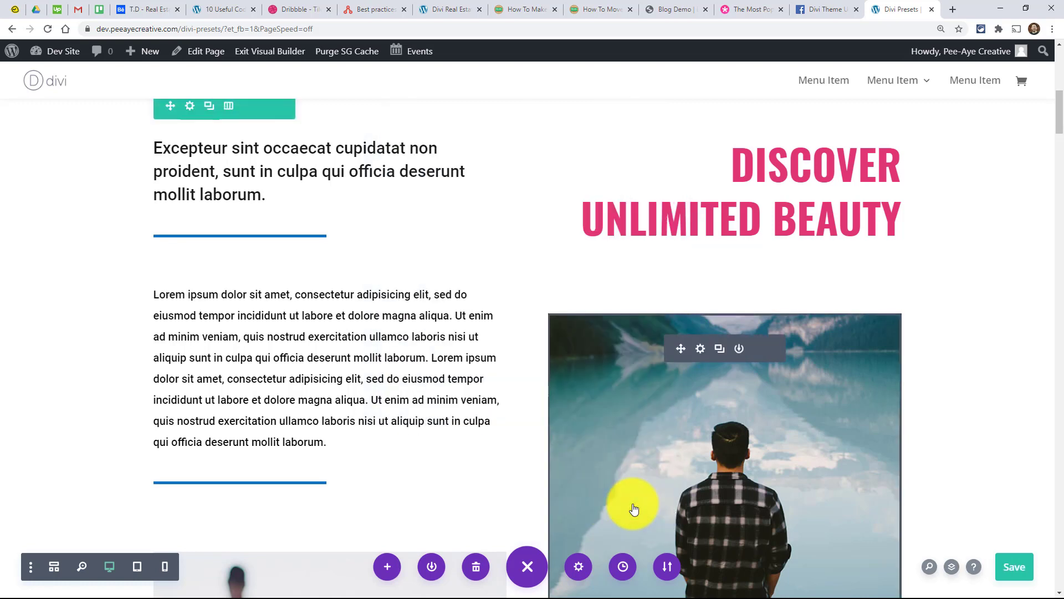
# Set the rounded corners of the image below the Discover Unlimited Beauty heading to 10px
pyautogui.click(700, 352)
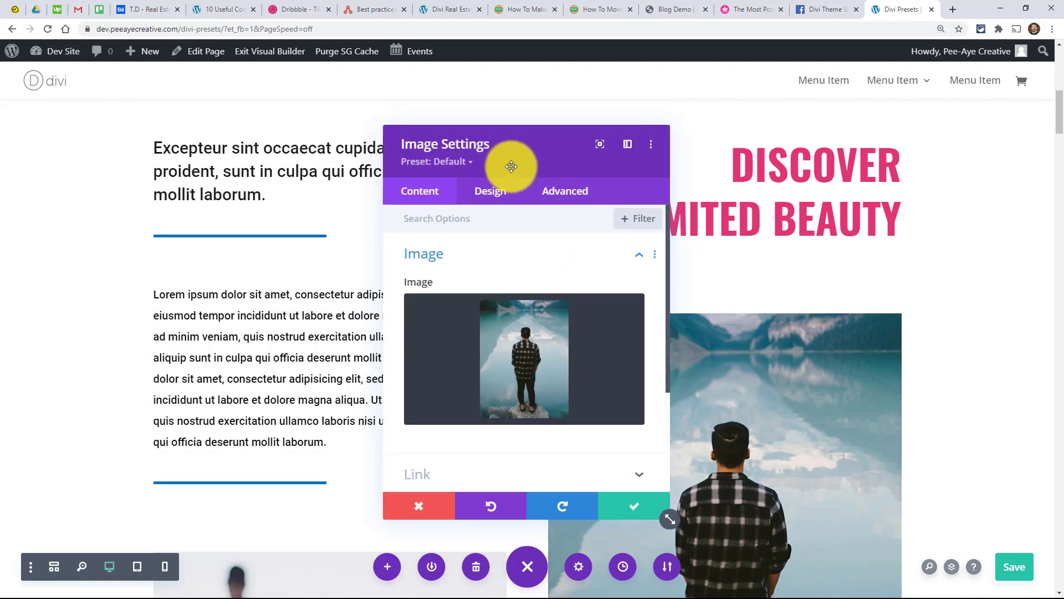
pyautogui.moveTo(504, 165); pyautogui.dragTo(334, 149)
pyautogui.click(287, 174)
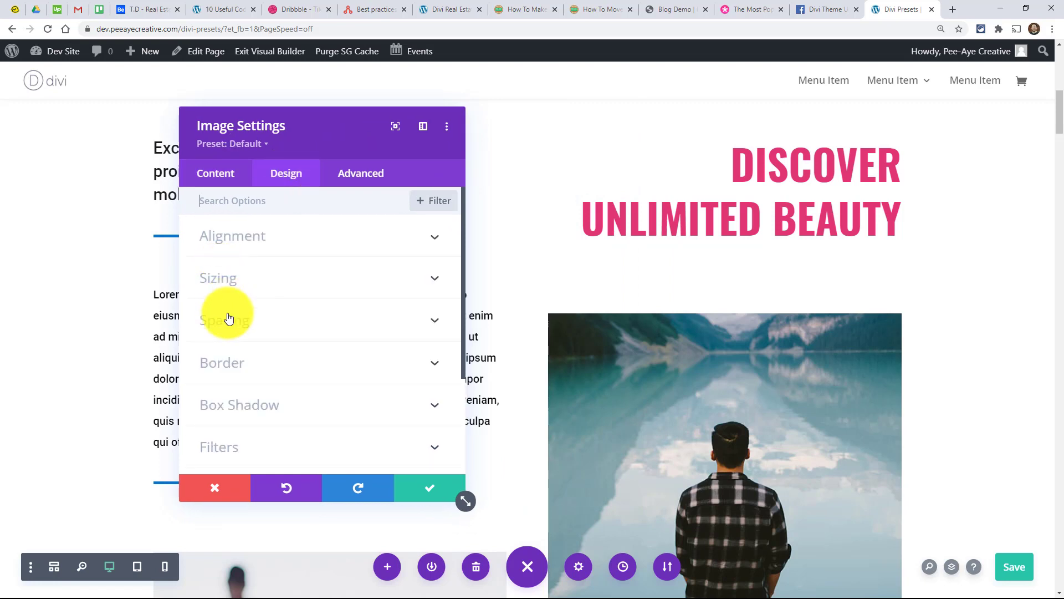
pyautogui.click(231, 364)
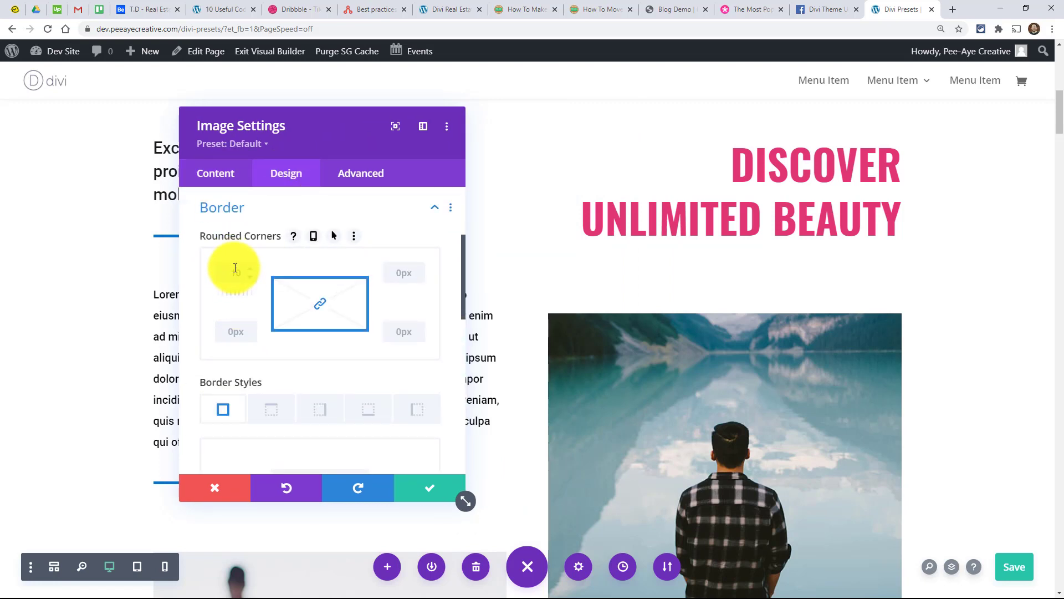
# Update the Image Default Preset with the current image's styles, confirm the site-wide change, retry the preset save and save the image settings
pyautogui.click(237, 144)
pyautogui.moveTo(249, 173)
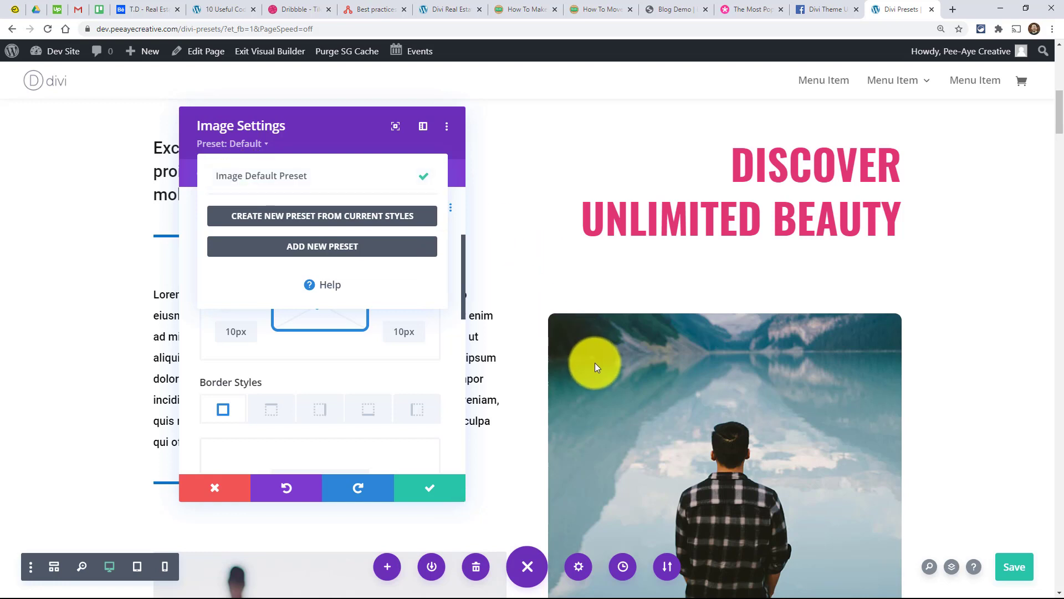
pyautogui.moveTo(345, 179)
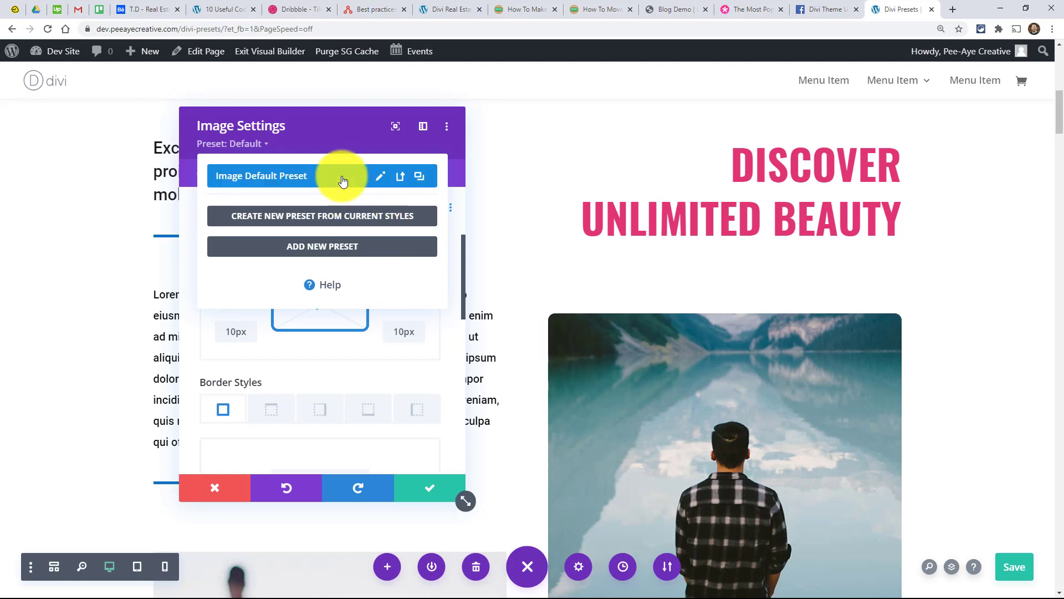
pyautogui.click(403, 178)
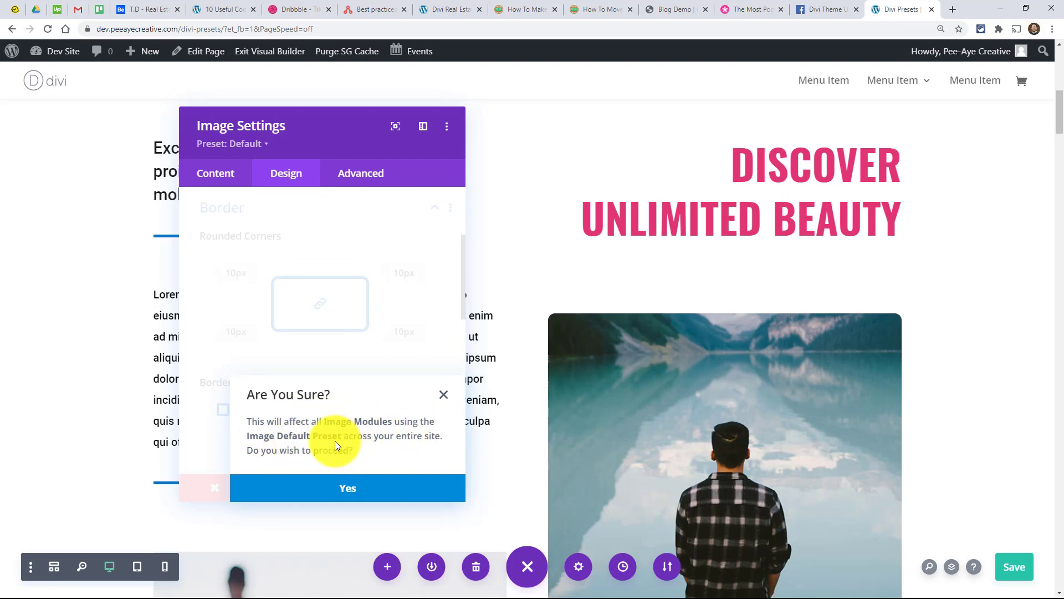
pyautogui.click(333, 490)
pyautogui.click(421, 488)
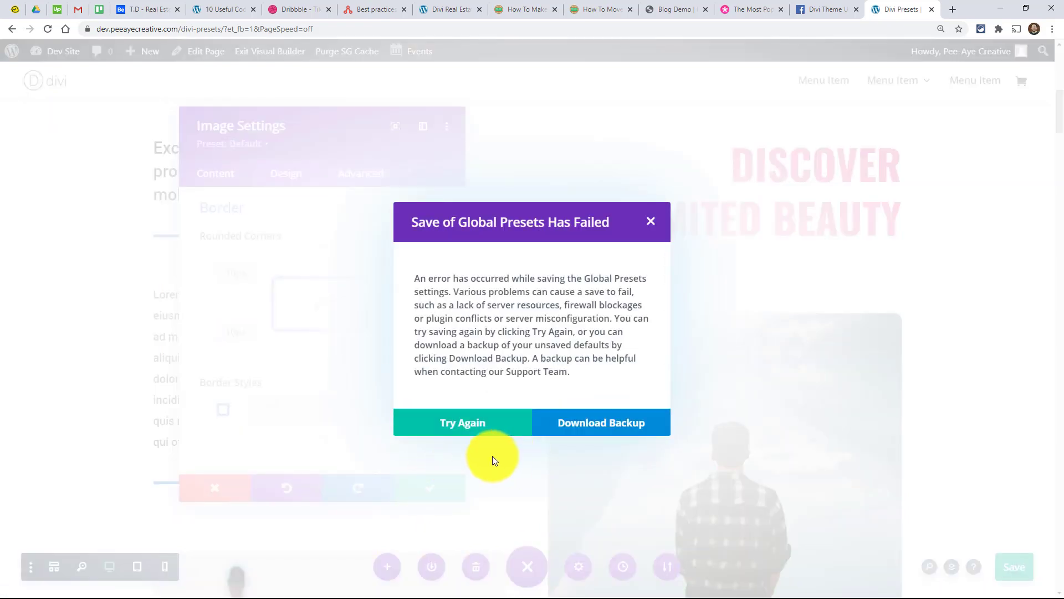
pyautogui.click(446, 432)
pyautogui.click(418, 486)
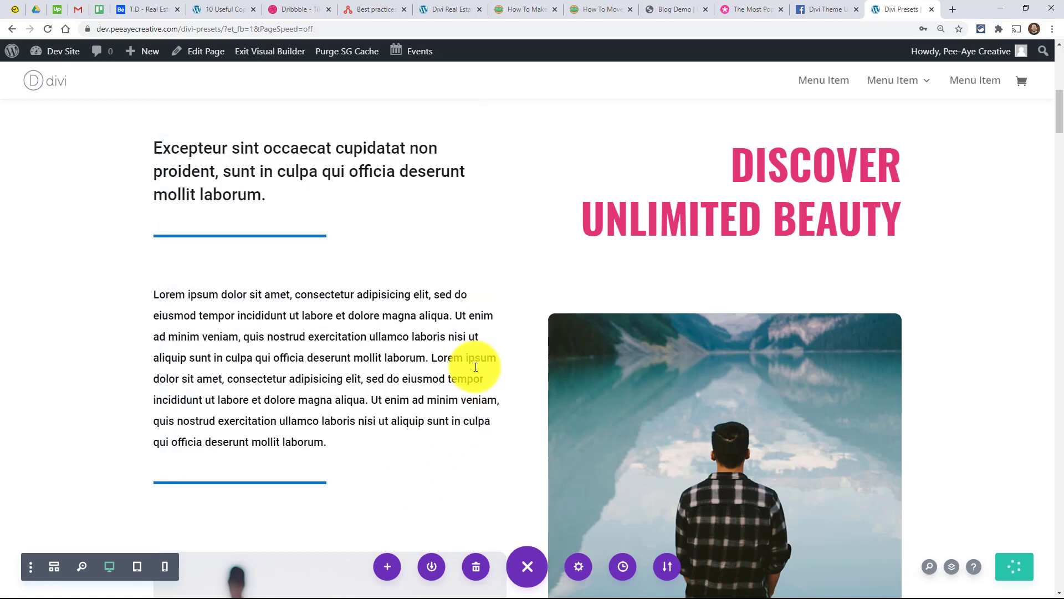
# Examine the corners of the images down the page and the preset assigned to the first image below the Top Destinations section
pyautogui.scroll(-10, 345, 244)
pyautogui.scroll(-3, 343, 241)
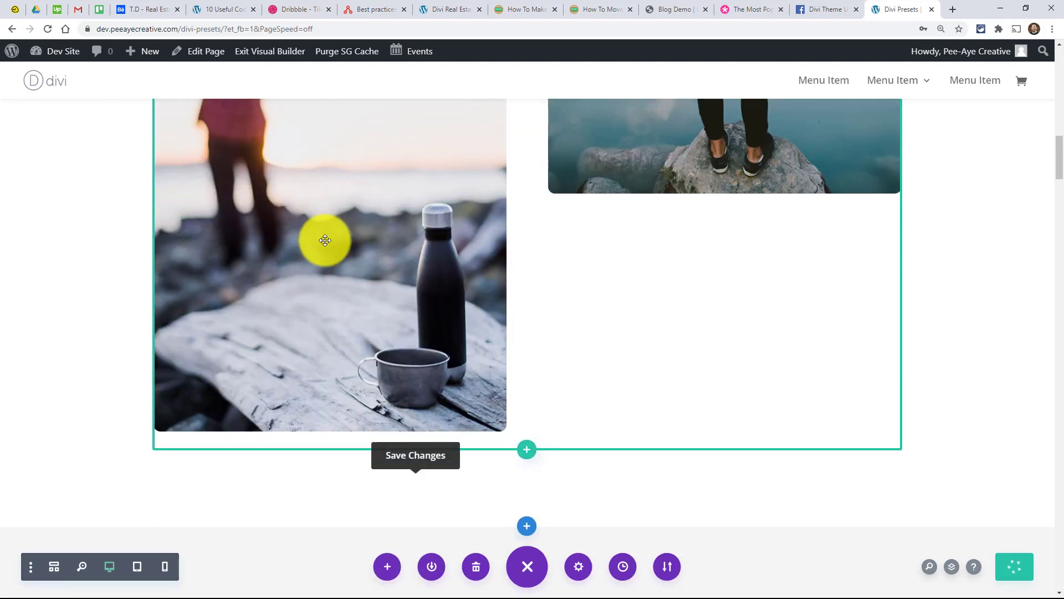
pyautogui.scroll(-3, 325, 238)
pyautogui.scroll(-7, 348, 269)
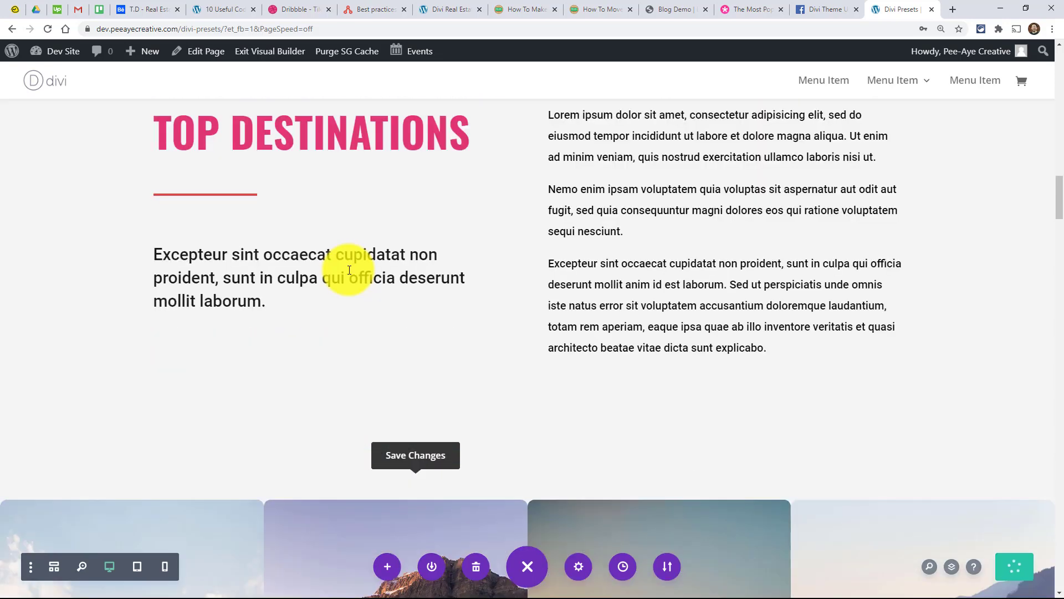
pyautogui.scroll(-7, 477, 346)
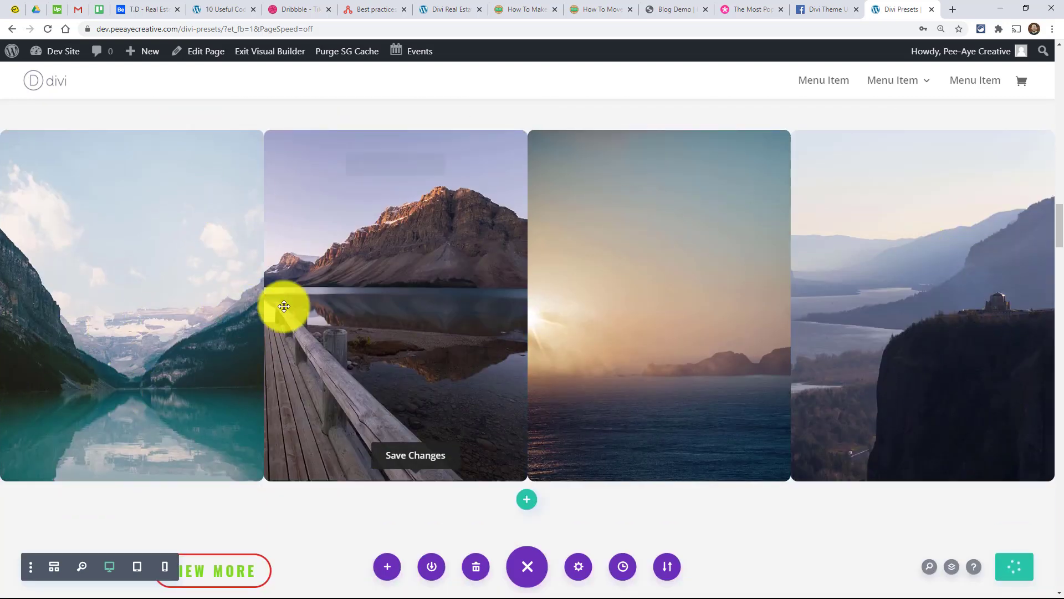
pyautogui.moveTo(102, 178)
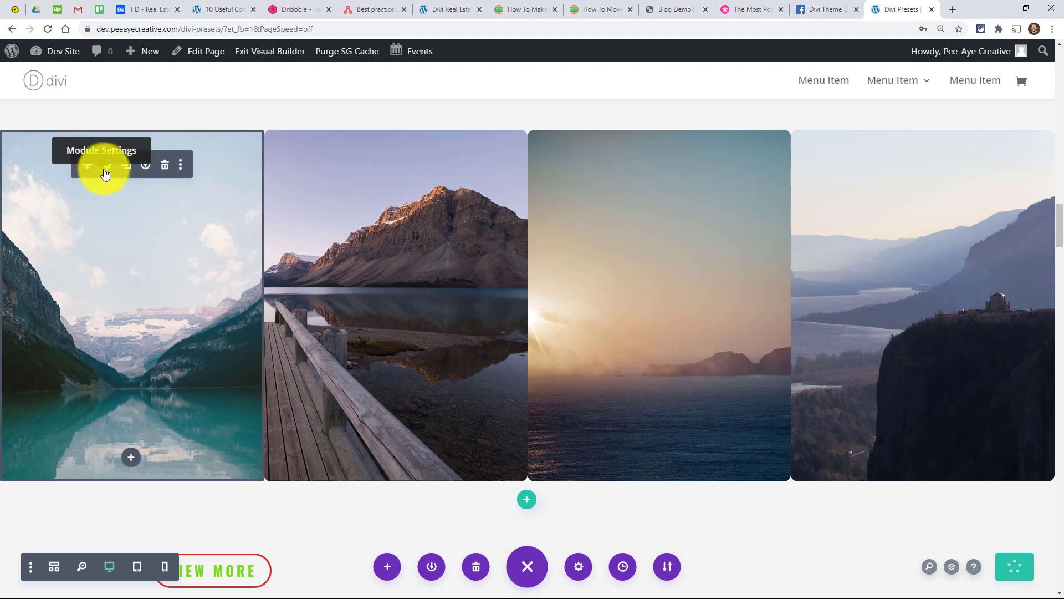
pyautogui.click(107, 172)
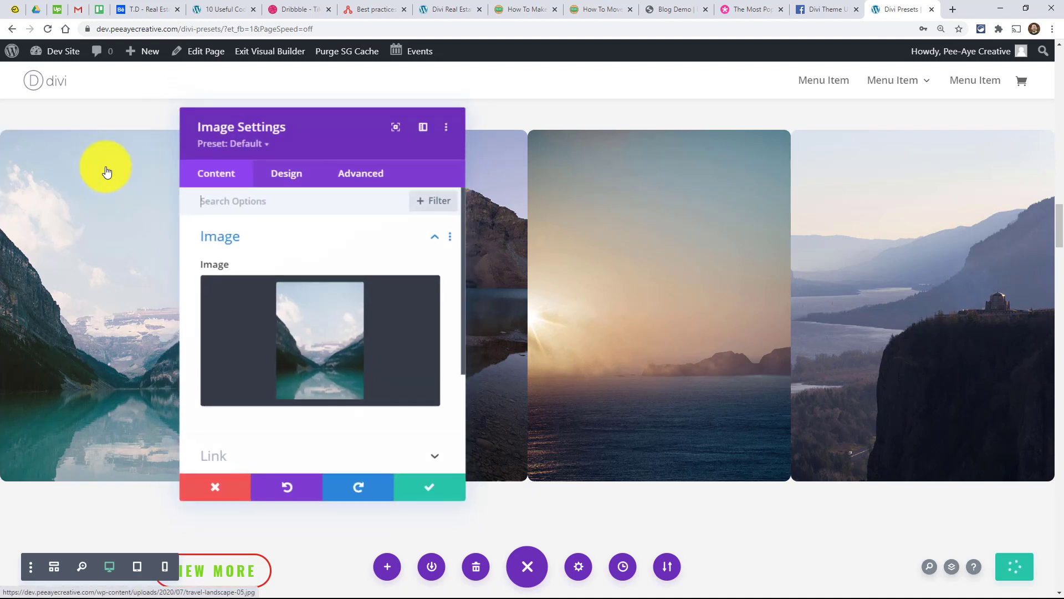
pyautogui.click(226, 146)
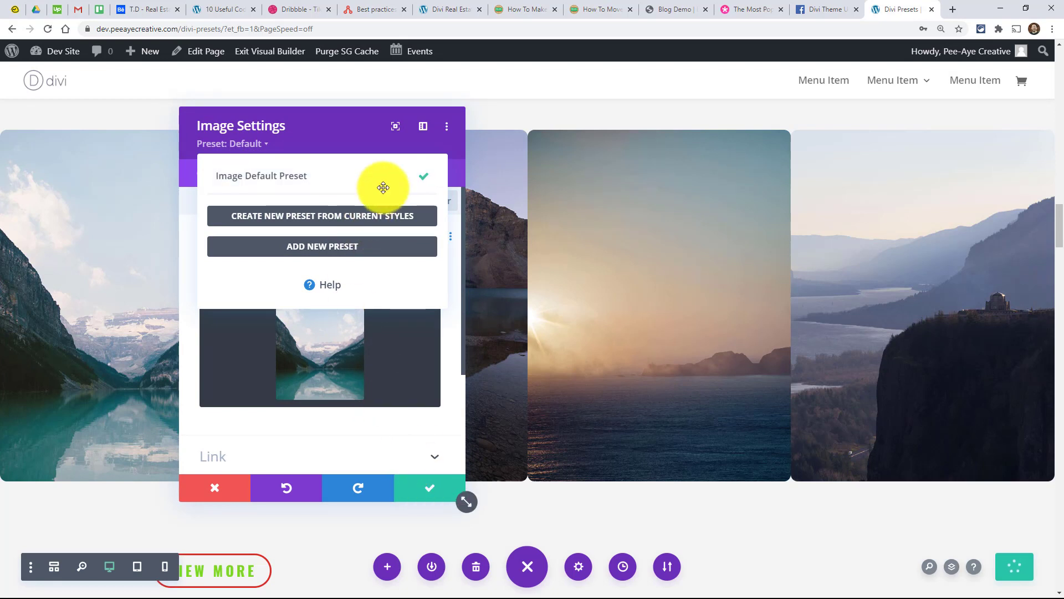
pyautogui.moveTo(382, 175)
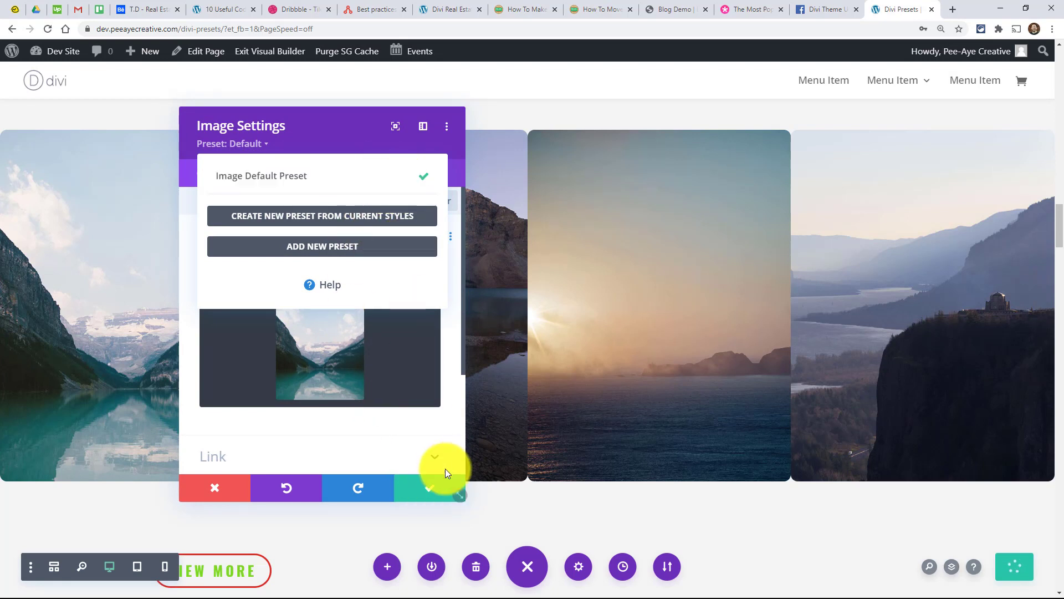
pyautogui.click(418, 488)
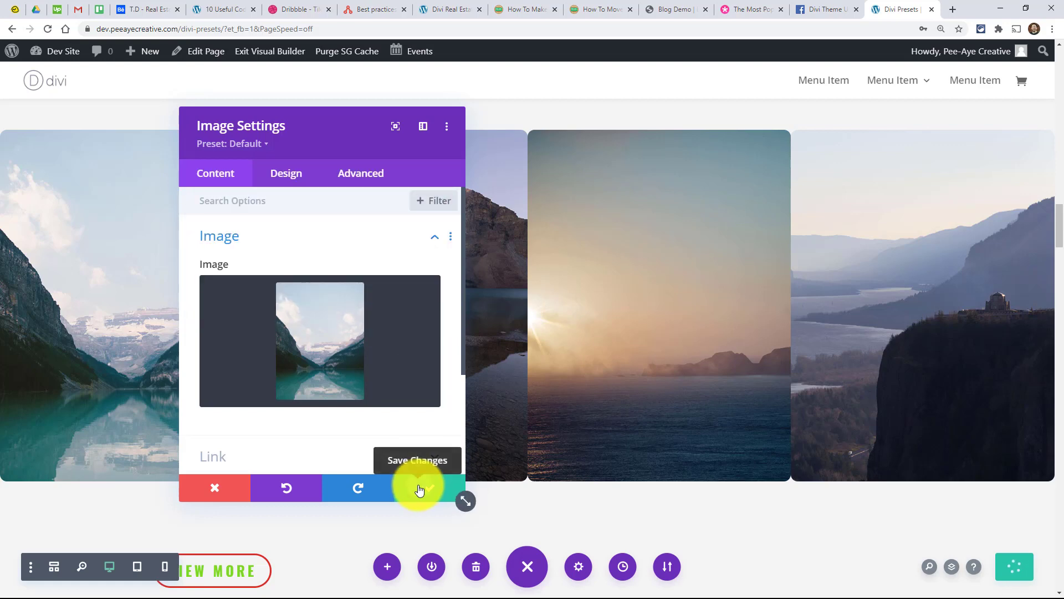
pyautogui.click(420, 488)
pyautogui.scroll(-10, 1062, 242)
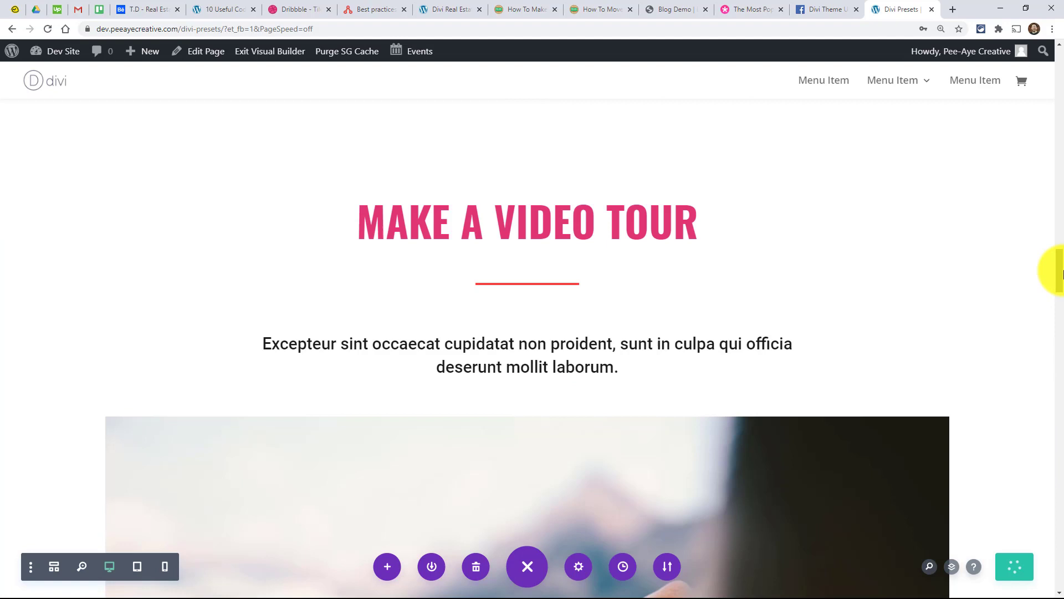
pyautogui.moveTo(1061, 271); pyautogui.dragTo(1056, 122)
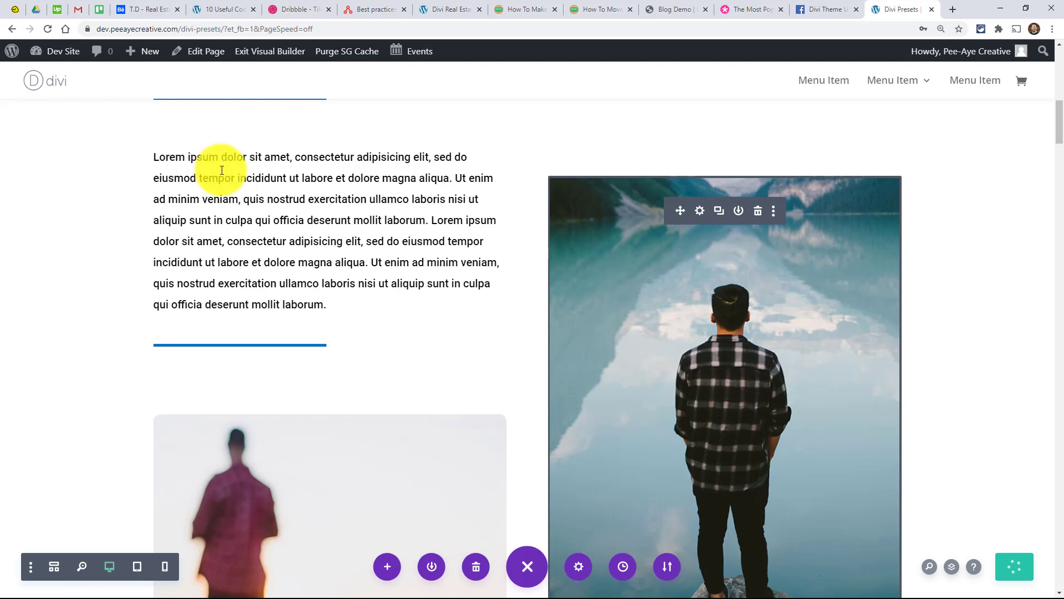
pyautogui.scroll(1, 251, 190)
pyautogui.scroll(1, 251, 189)
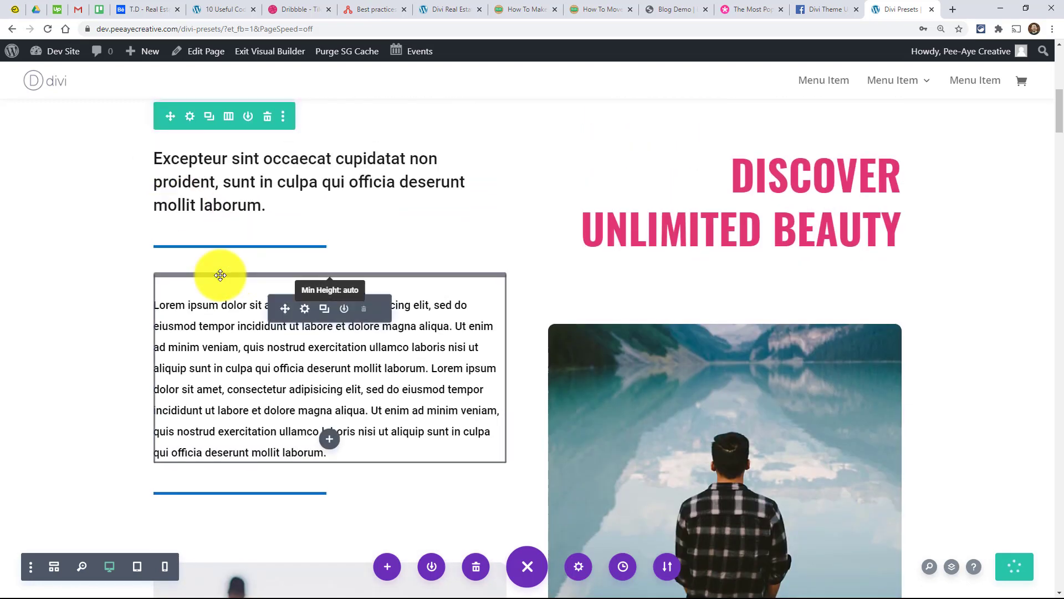
pyautogui.scroll(1, 207, 281)
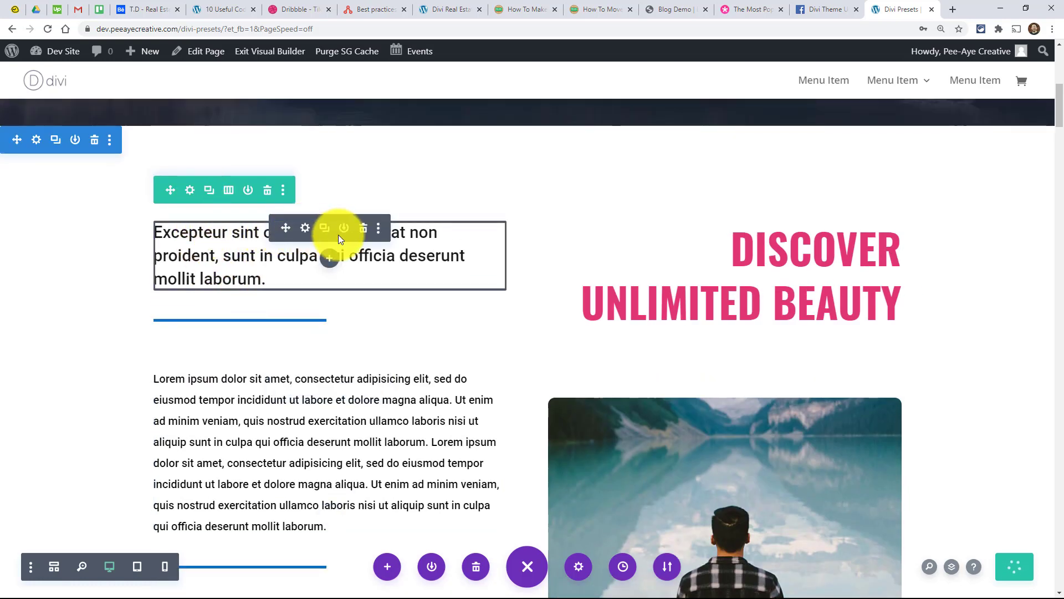
pyautogui.click(423, 220)
pyautogui.click(243, 145)
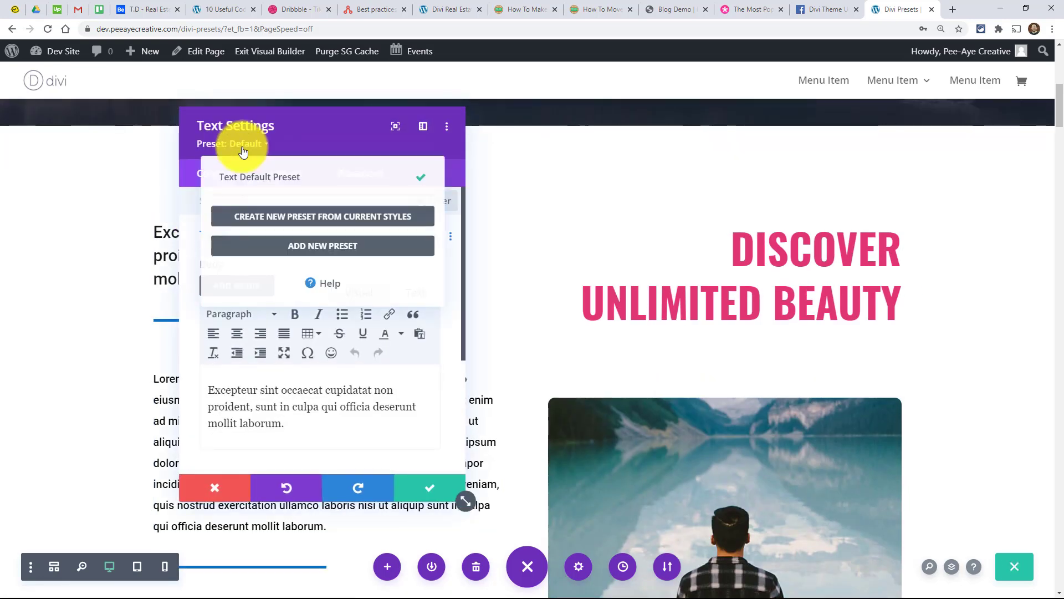
pyautogui.click(299, 250)
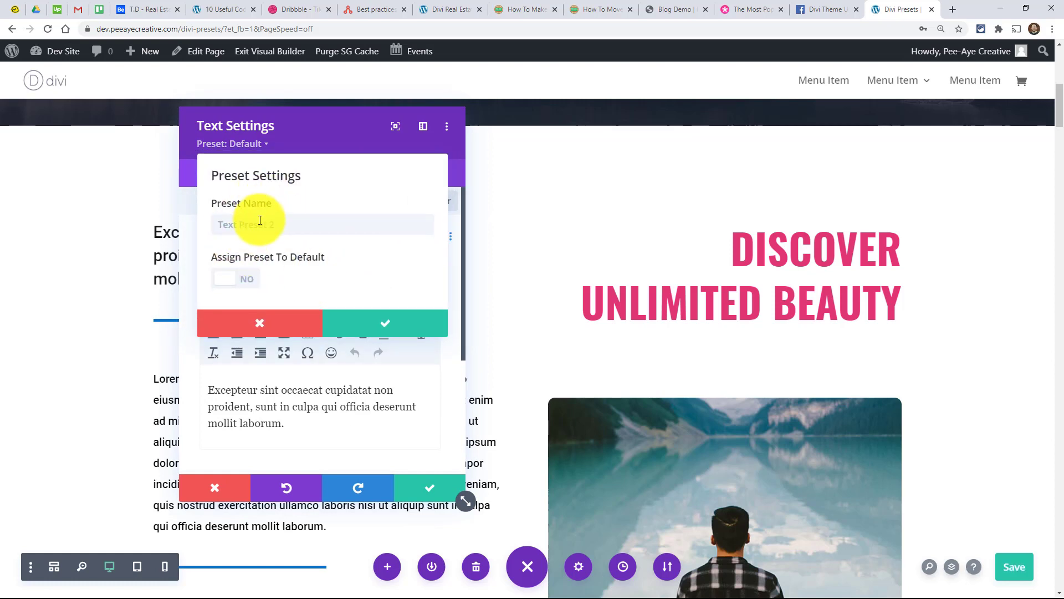
pyautogui.click(248, 325)
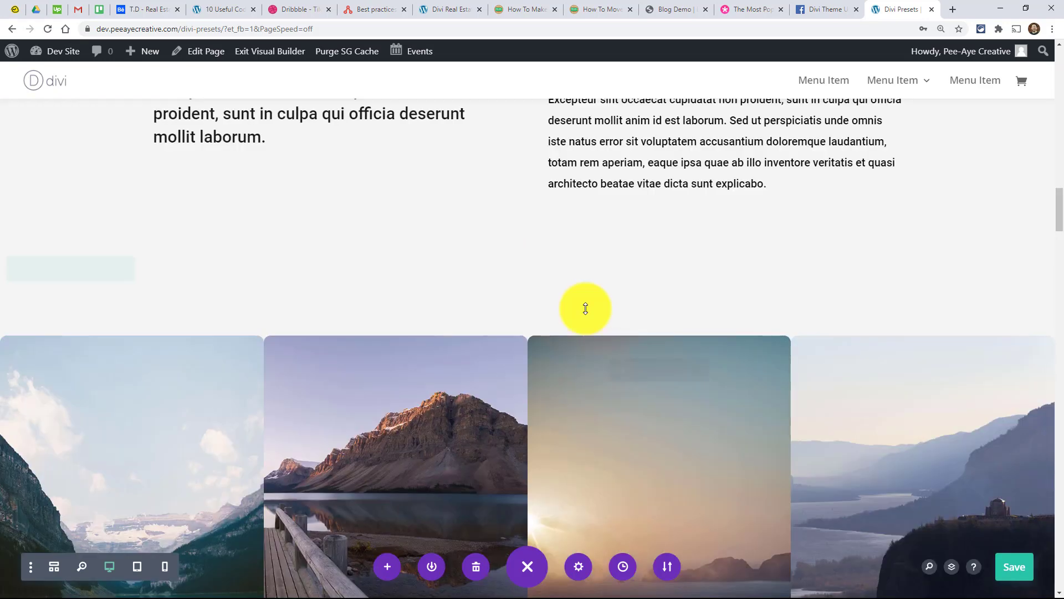
# Examine the Text design options of the Text Default Preset via the paragraphs beside the Top Destinations heading, and return to that module's body content
pyautogui.scroll(5, 582, 311)
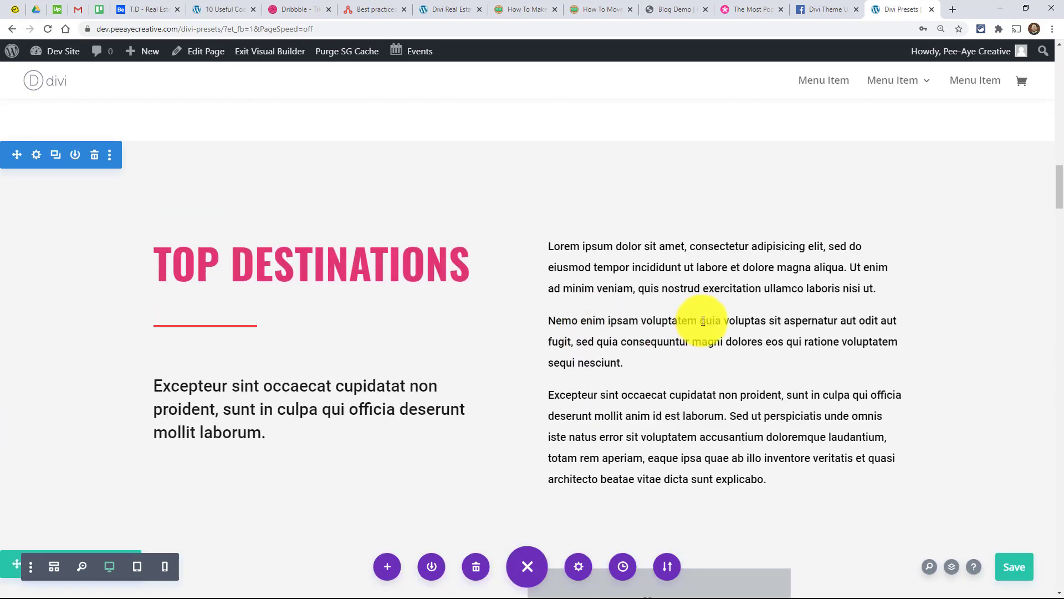
pyautogui.moveTo(699, 276)
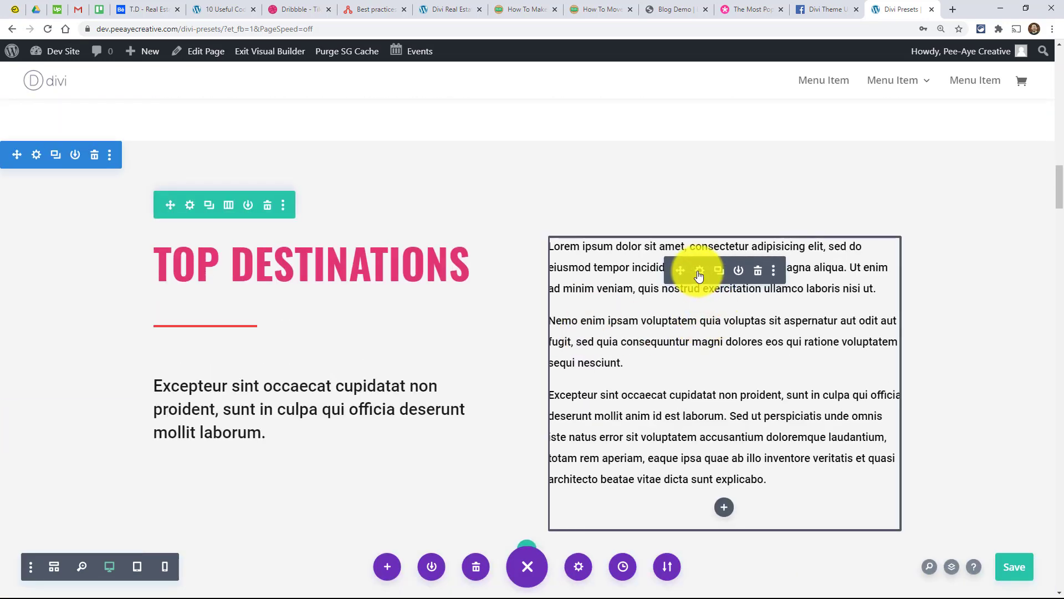
pyautogui.click(683, 304)
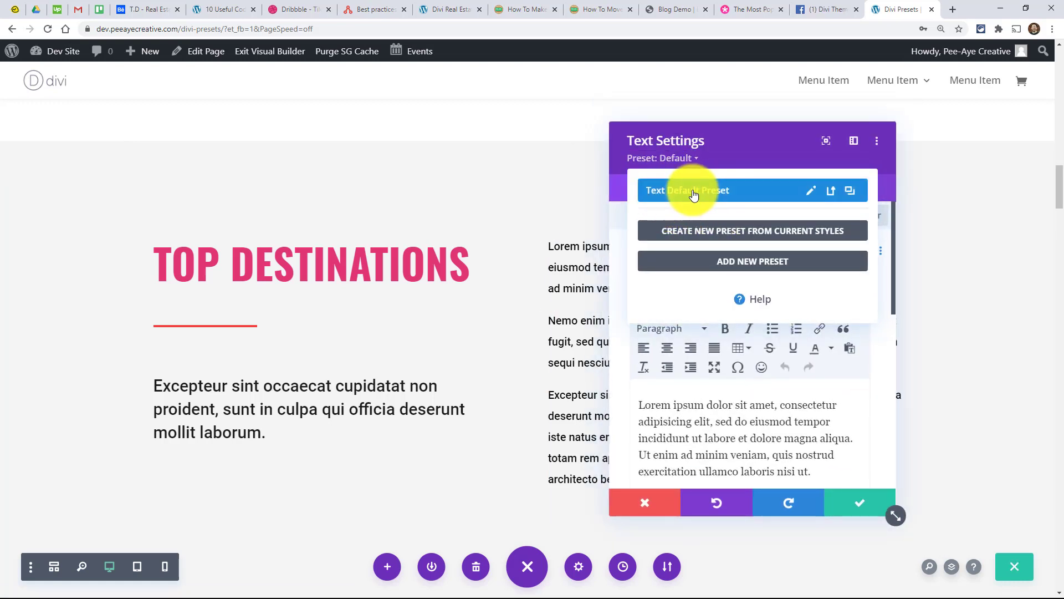
pyautogui.click(810, 191)
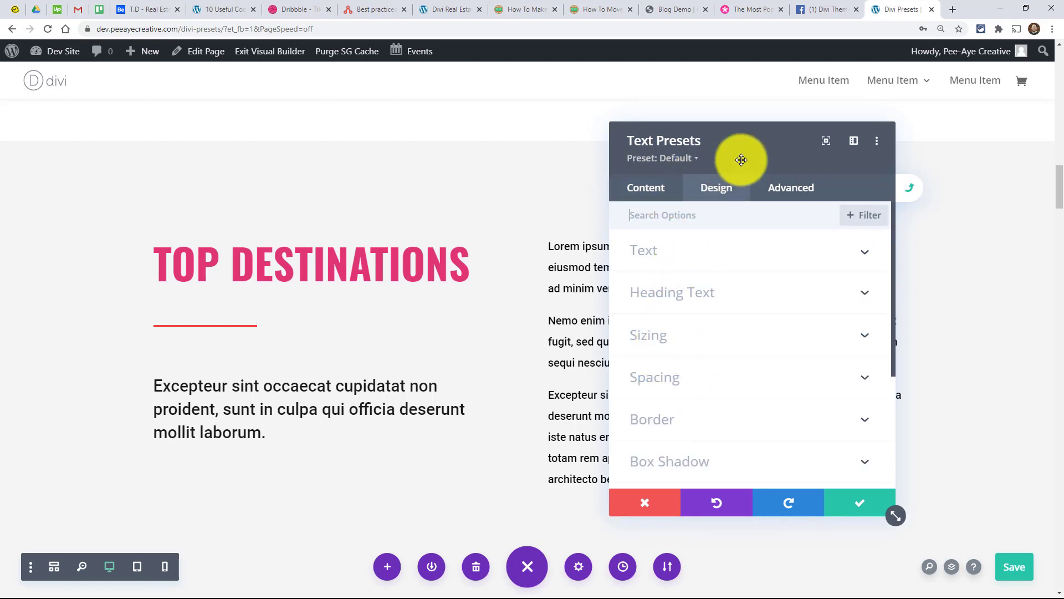
pyautogui.moveTo(741, 159); pyautogui.dragTo(313, 148)
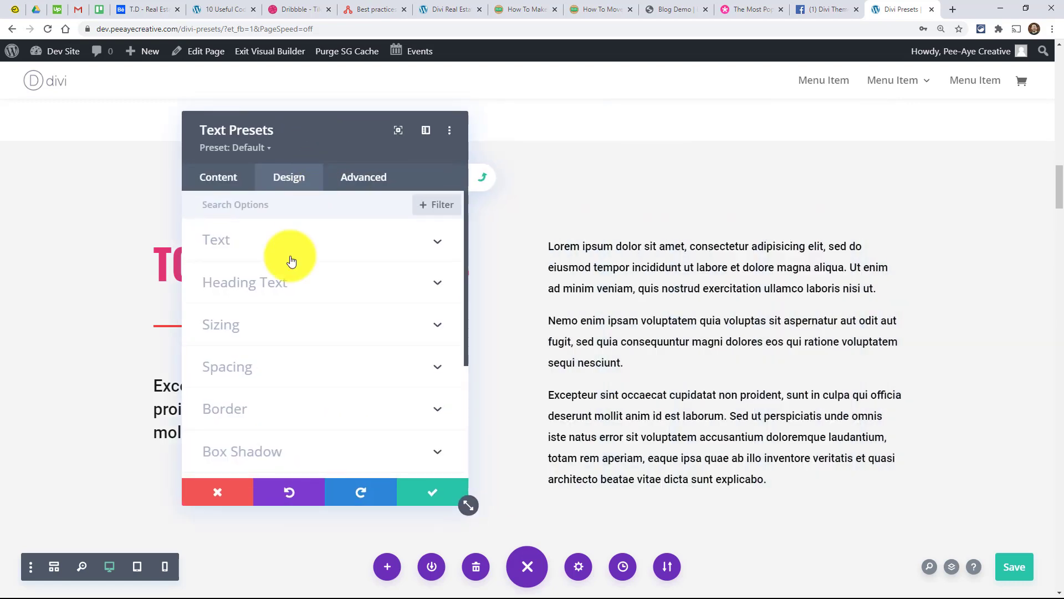
pyautogui.click(221, 242)
pyautogui.scroll(-5, 305, 342)
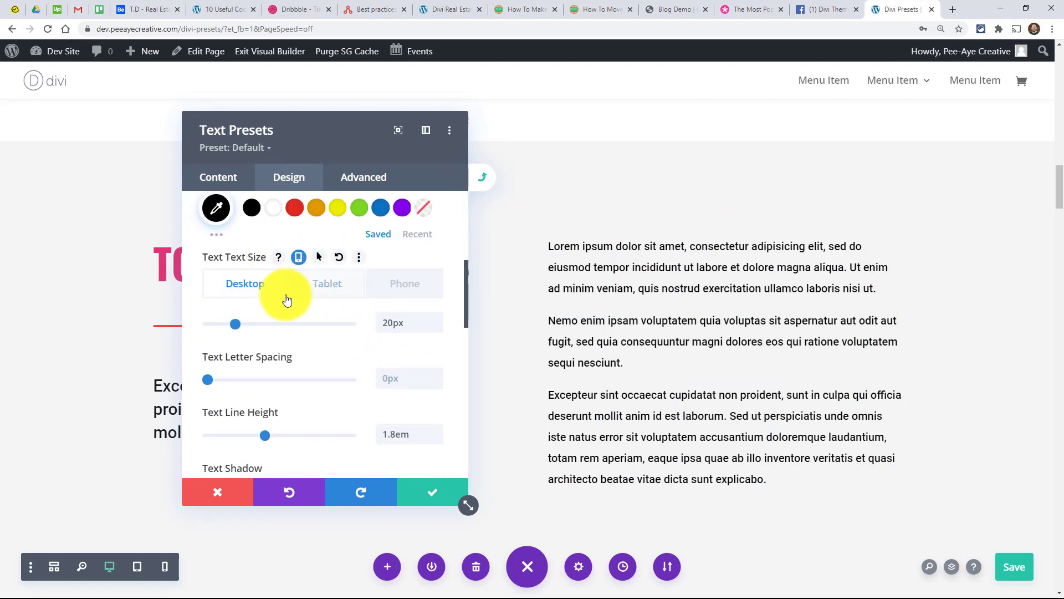
pyautogui.scroll(10, 311, 319)
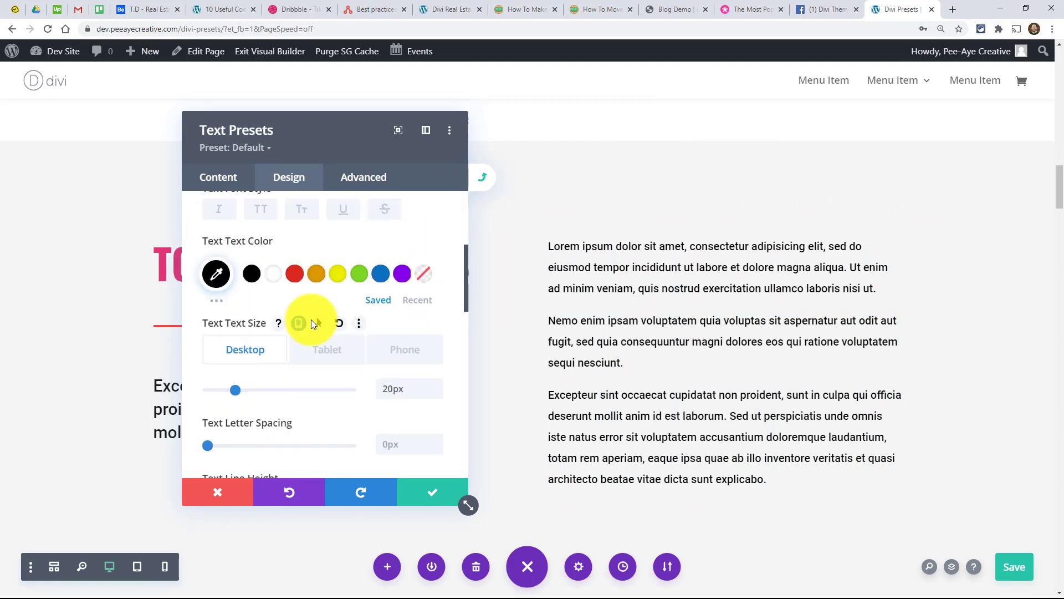
pyautogui.click(219, 178)
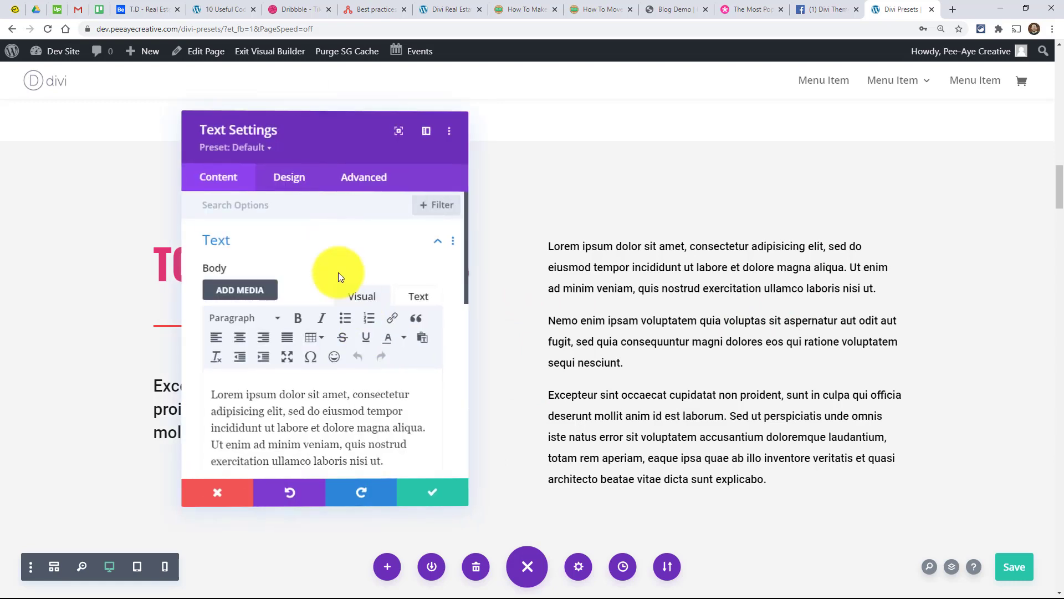
pyautogui.click(266, 411)
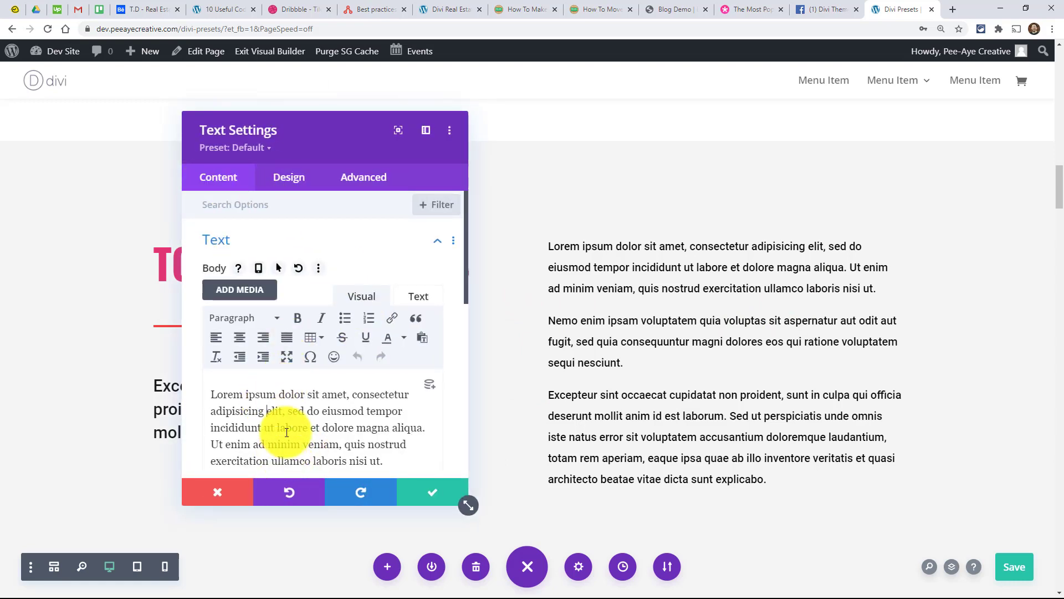